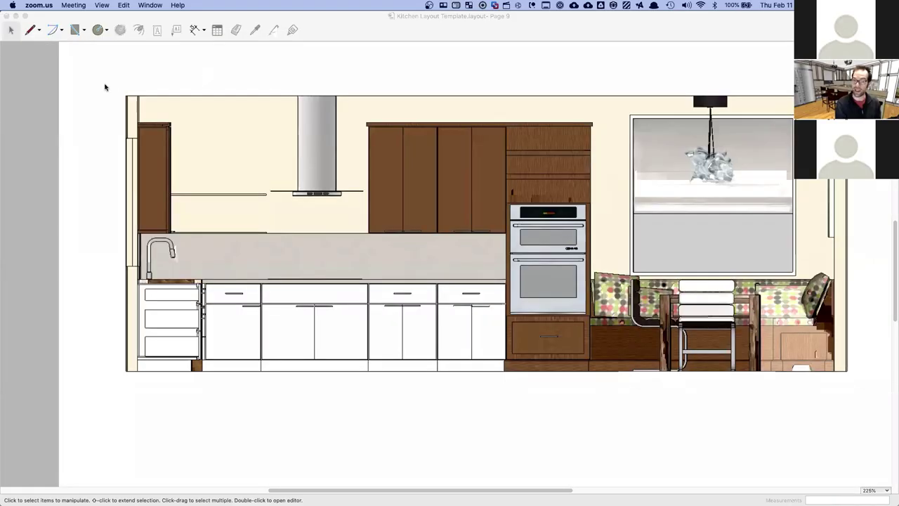
Switch to the International Contemporary kitchen model in SketchUp and examine its cabinets, wall ovens, island and dining area from several angles
left_click(106, 87)
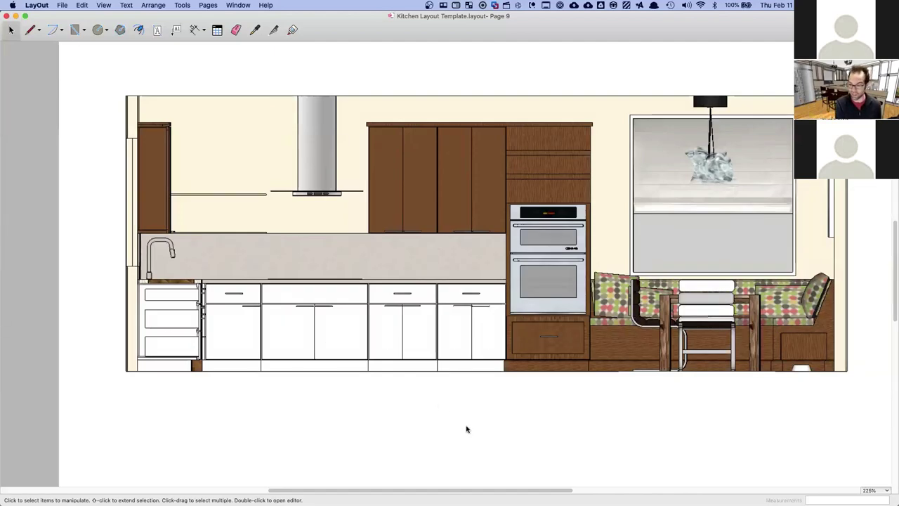
key("ctrl+Up")
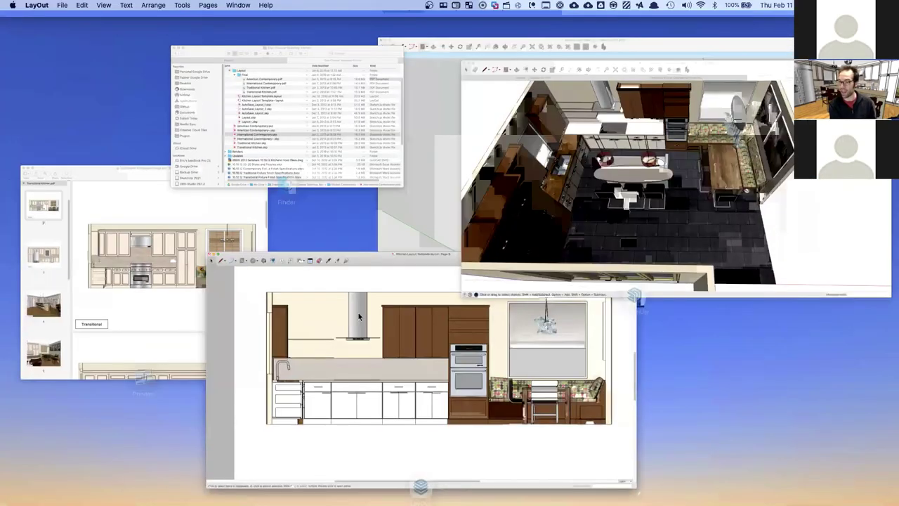
left_click(611, 277)
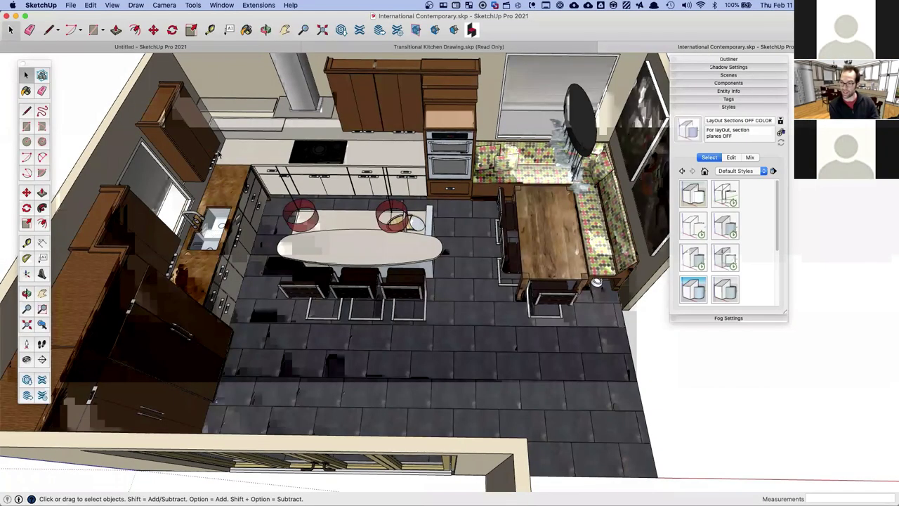
middle_click_drag(218, 153, 320, 180)
scroll(281, 185, "up", 5)
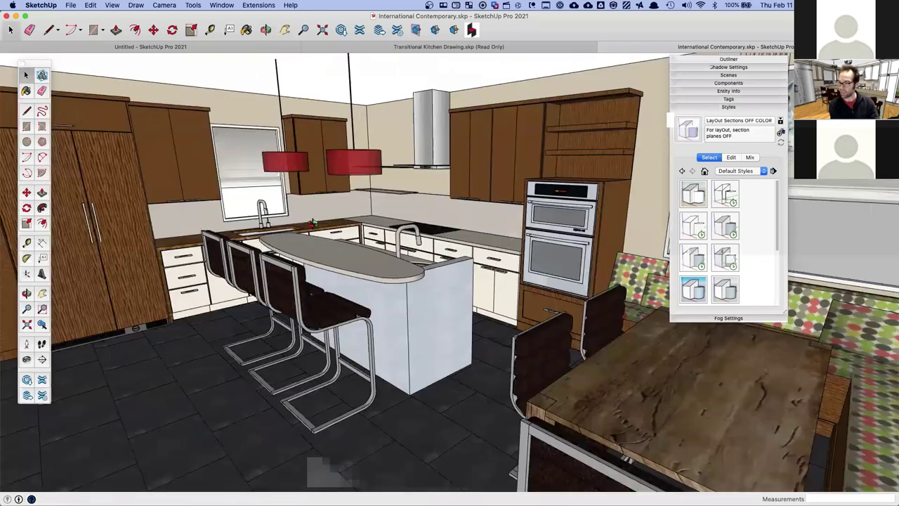
middle_click_drag(448, 265, 365, 207)
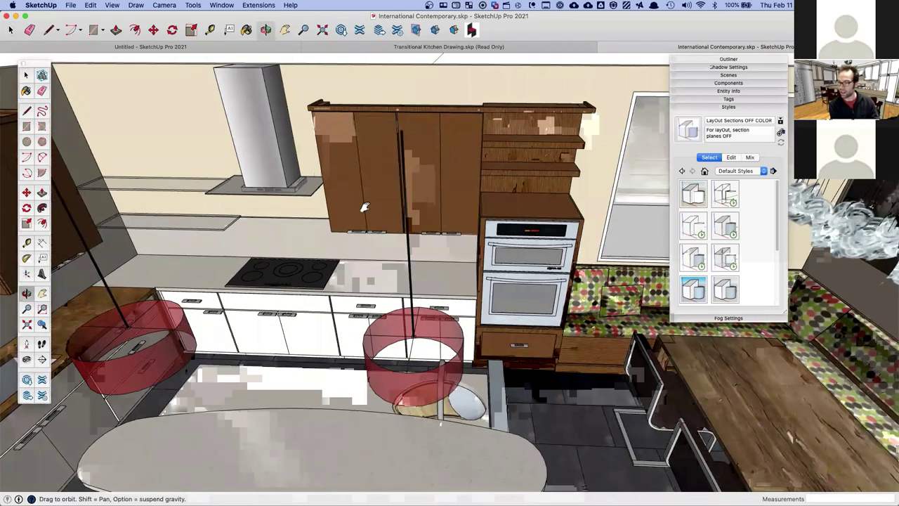
middle_click_drag(491, 170, 492, 174)
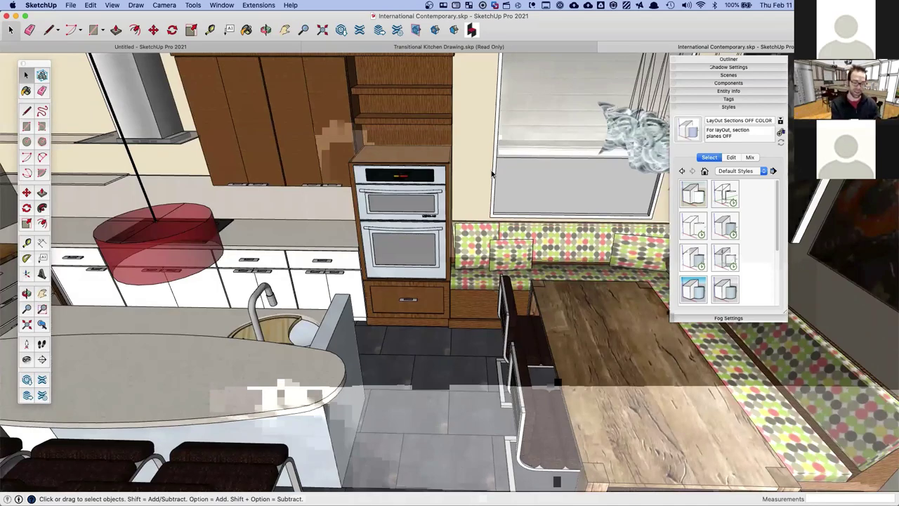
middle_click_drag(492, 173, 429, 254)
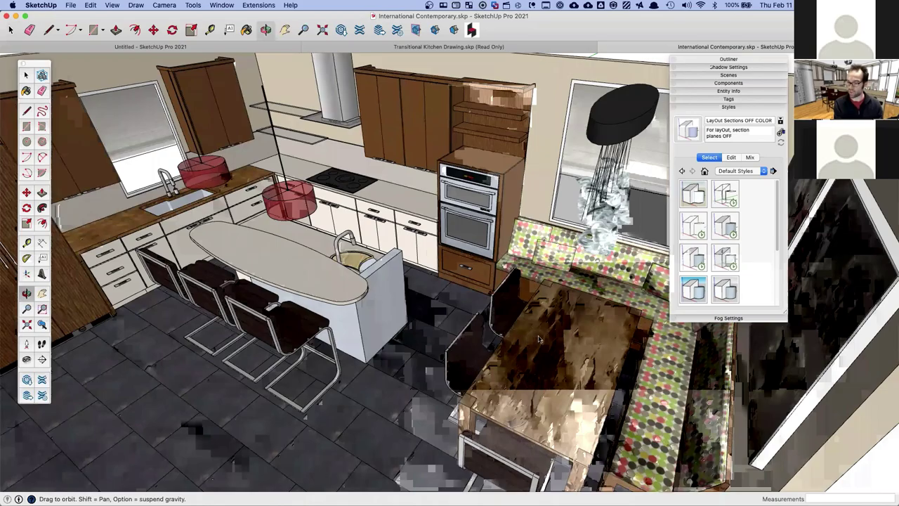
scroll(562, 352, "down", 3)
Switch to the Kitchen Layout Template document in LayOut and review its plan, elevation and perspective pages
key("ctrl+Up")
left_click(595, 363)
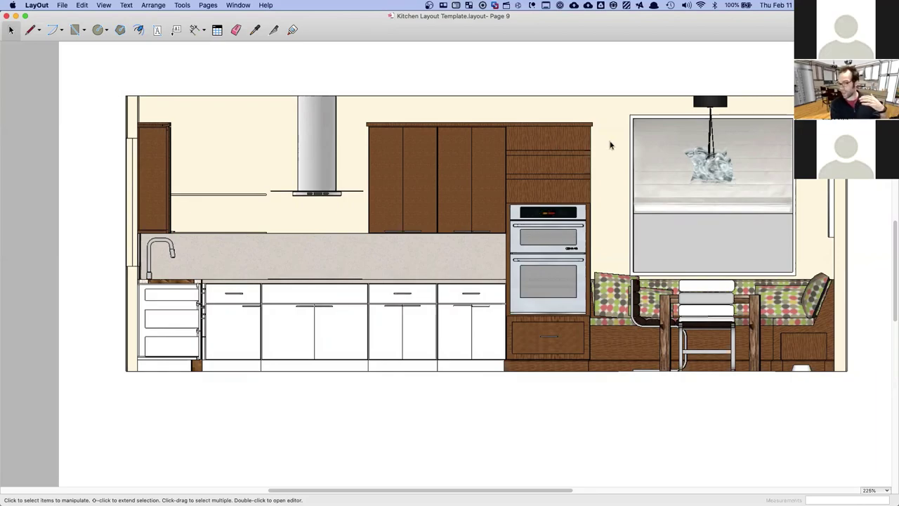
key("Home")
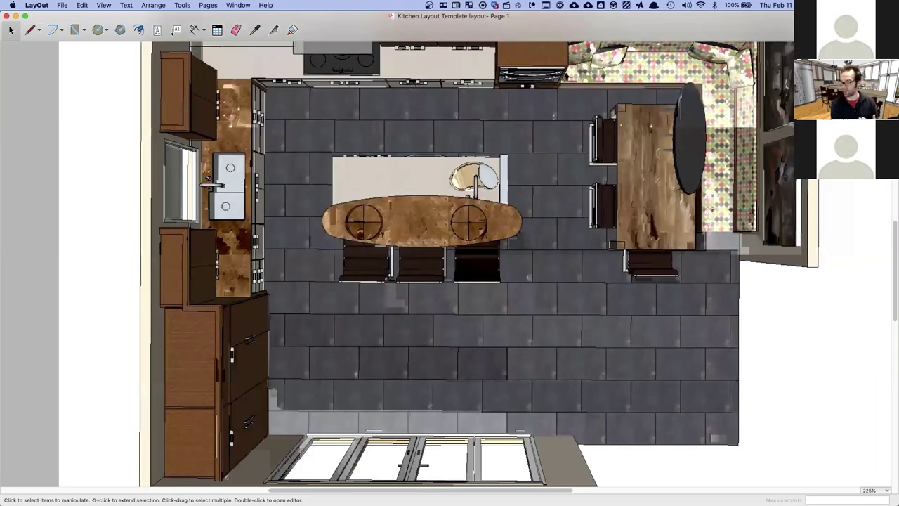
key("End")
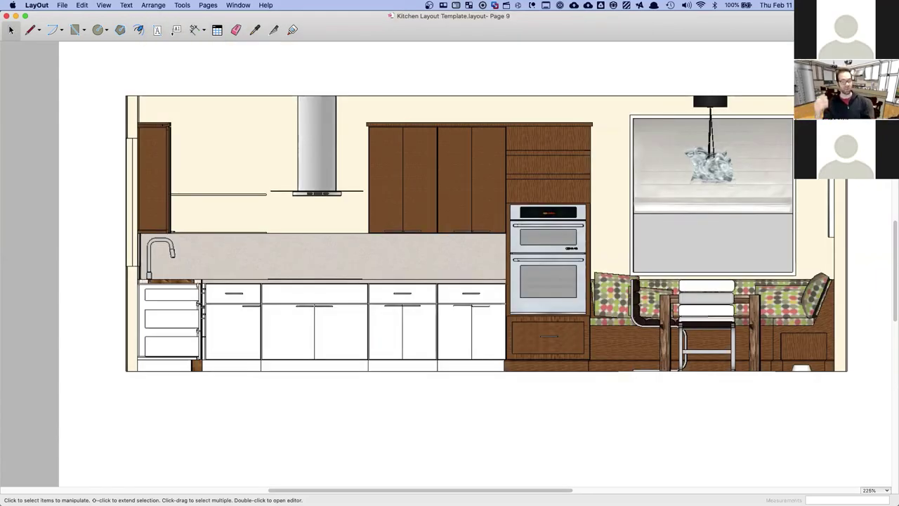
key("Page_Down")
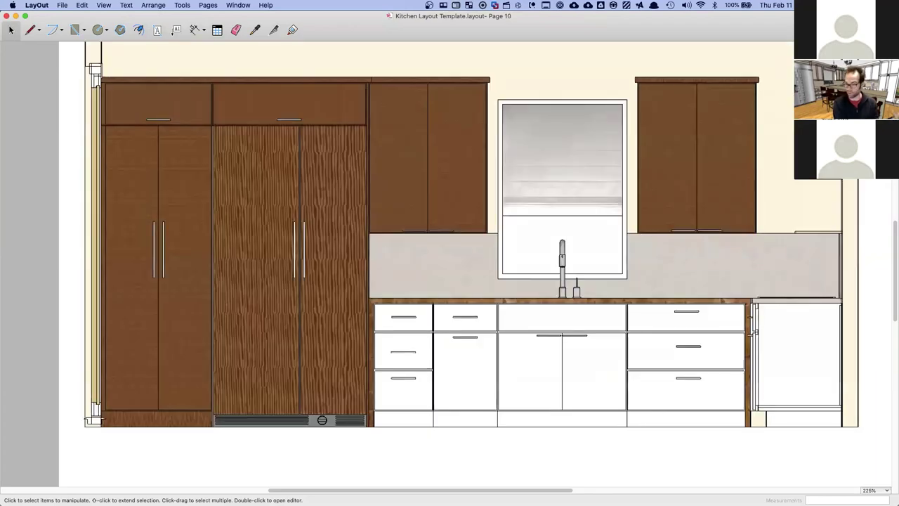
scroll(601, 229, "up", 4)
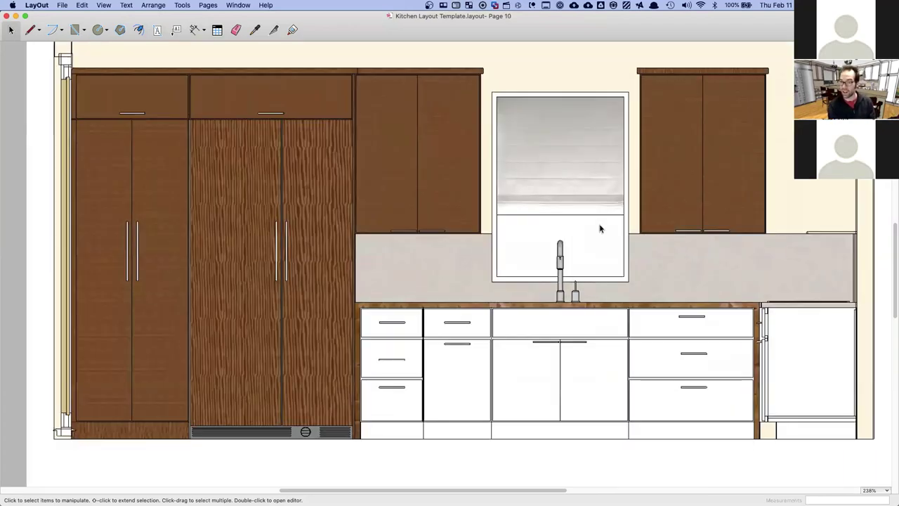
scroll(601, 229, "down", 5)
scroll(507, 227, "up", 3)
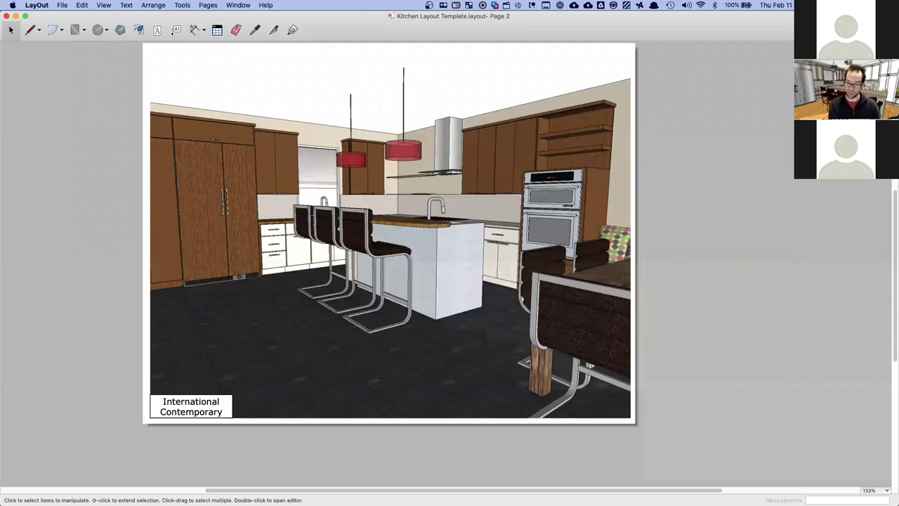
Return to the SketchUp kitchen model and examine the whole room from above and from its open side
key("ctrl+Up")
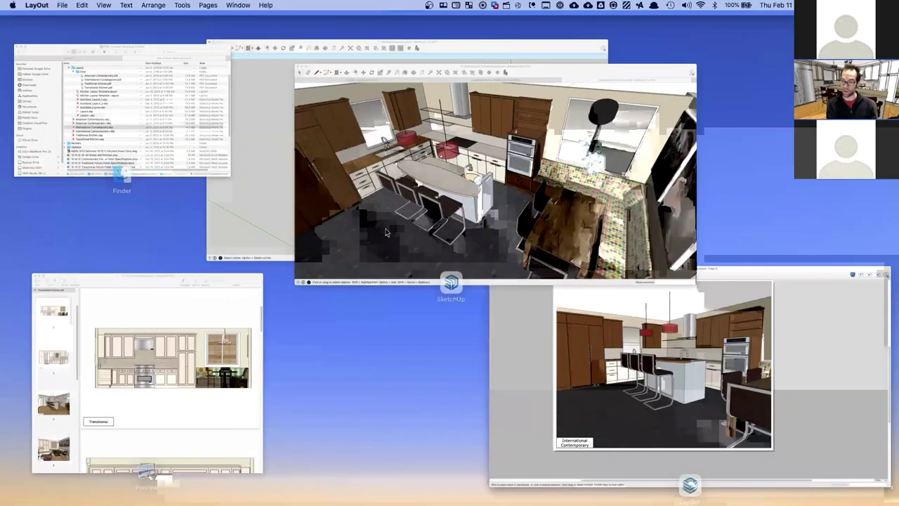
left_click(385, 233)
key("super+2")
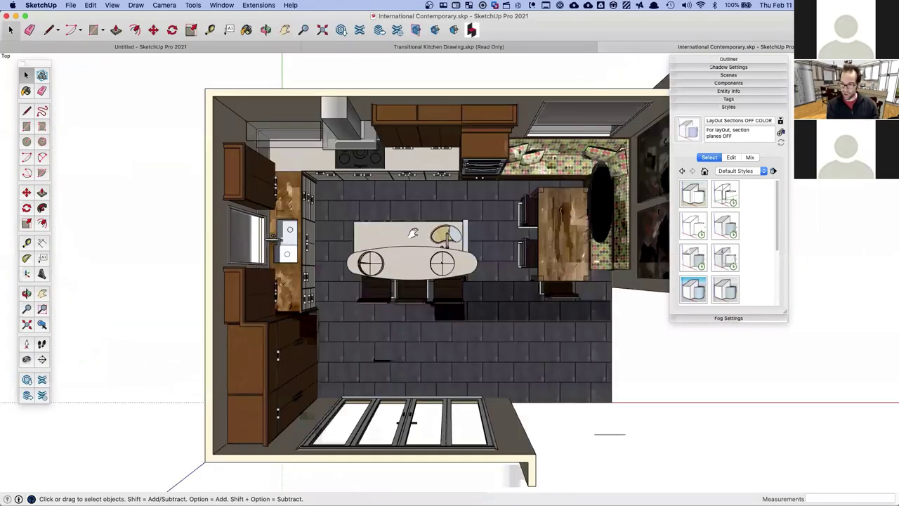
scroll(385, 234, "up", 3)
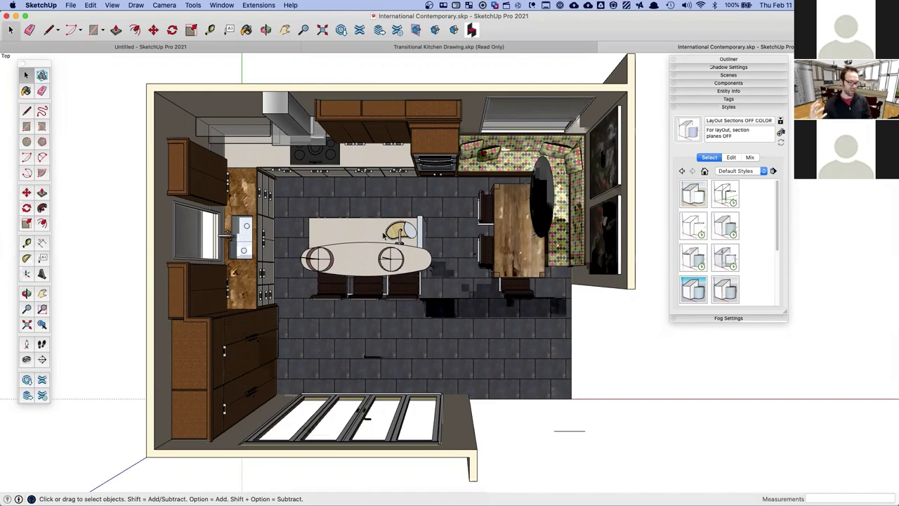
middle_click_drag(384, 235, 231, 222)
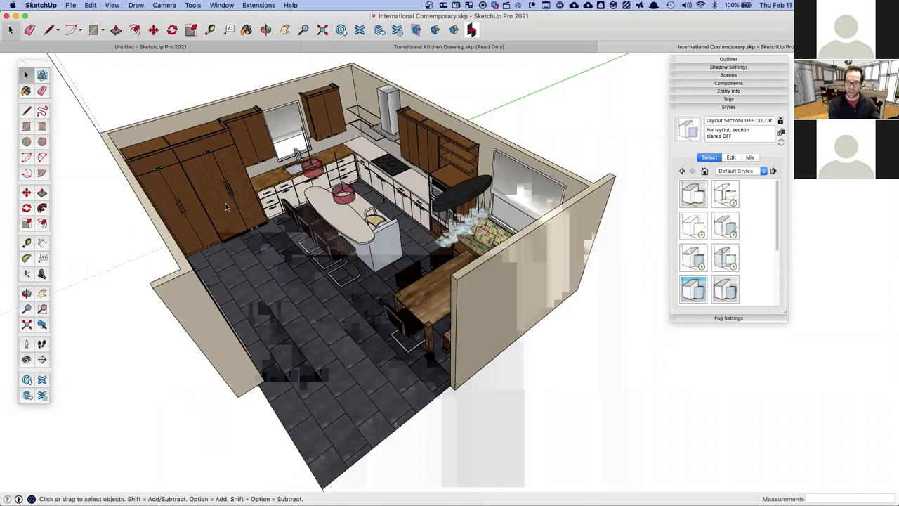
scroll(277, 183, "up", 3)
middle_click_drag(327, 194, 366, 195)
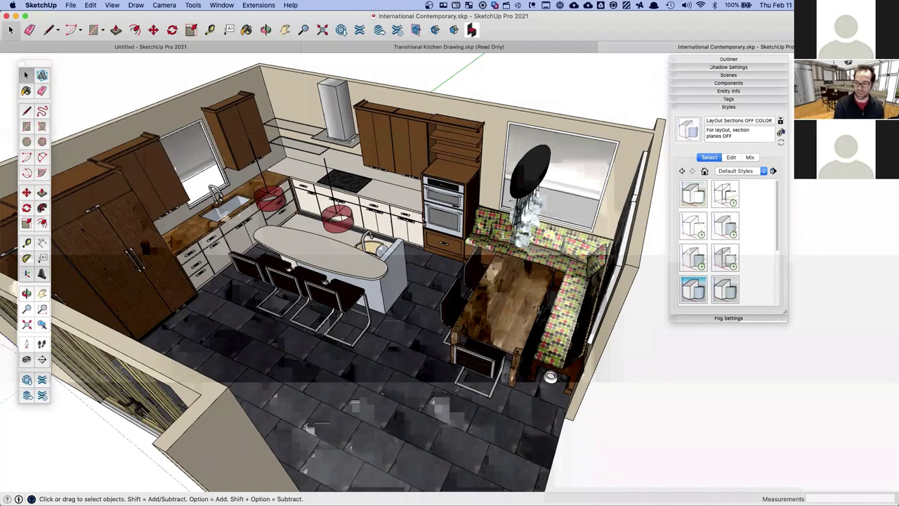
scroll(423, 220, "down", 2)
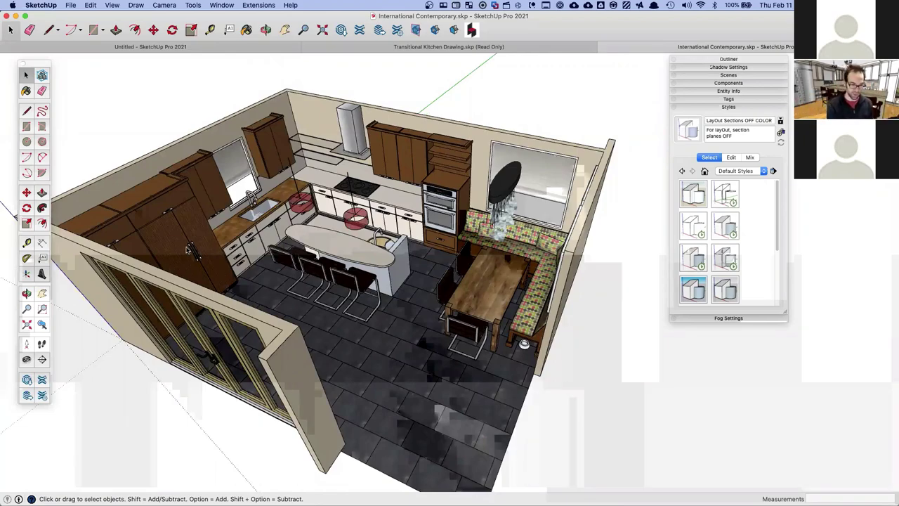
middle_click_drag(392, 223, 384, 262)
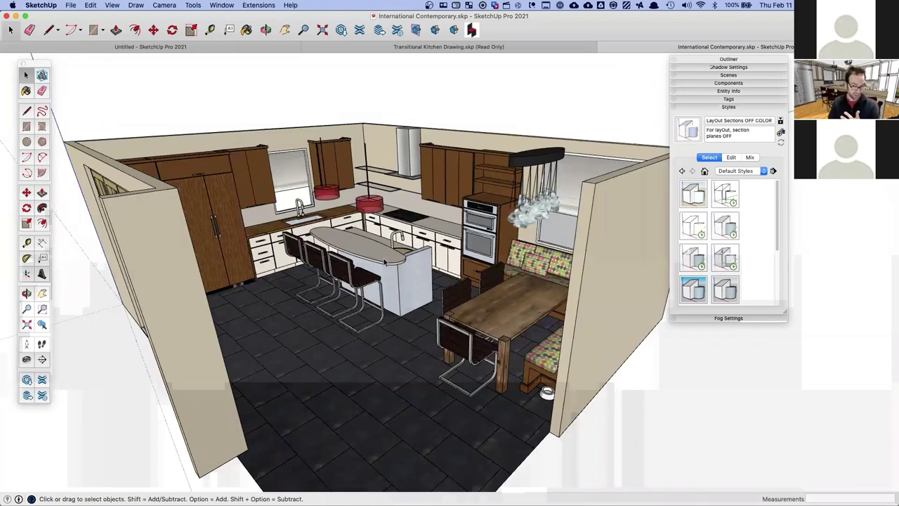
scroll(384, 262, "down", 8)
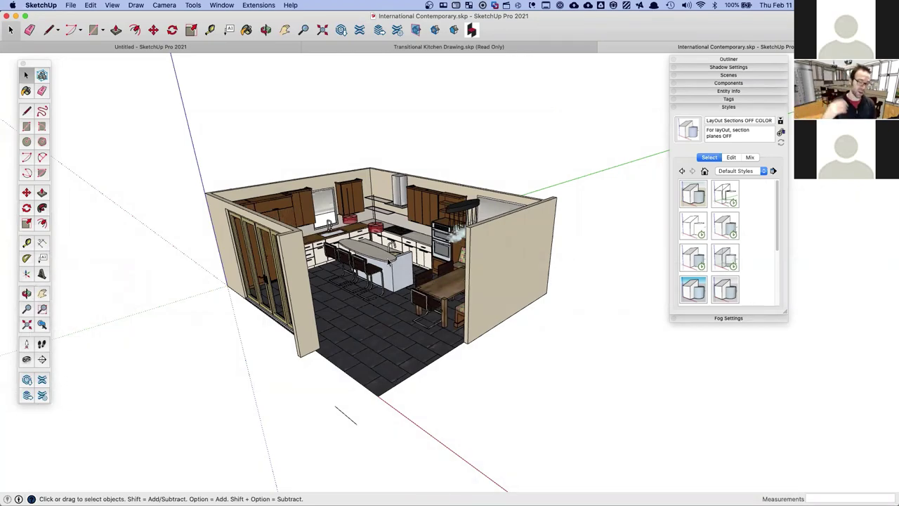
Try out the Section Plane tool, then close the floating tool palette and show the Large Tool Set again
left_click(42, 359)
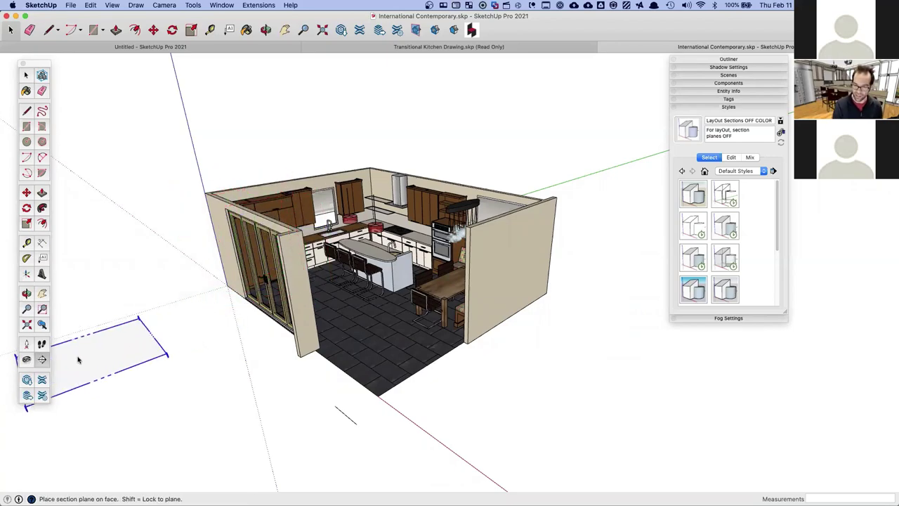
key("space")
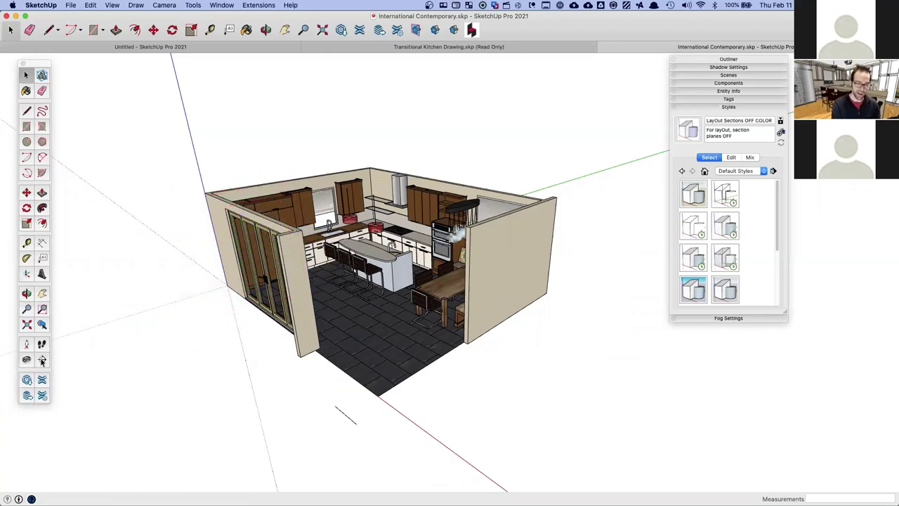
left_click(22, 64)
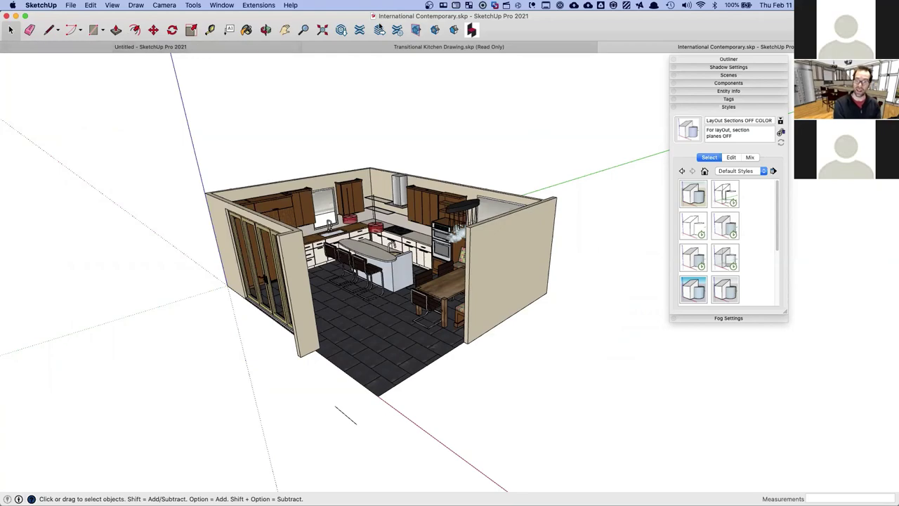
left_click(108, 6)
mouse_move(121, 39)
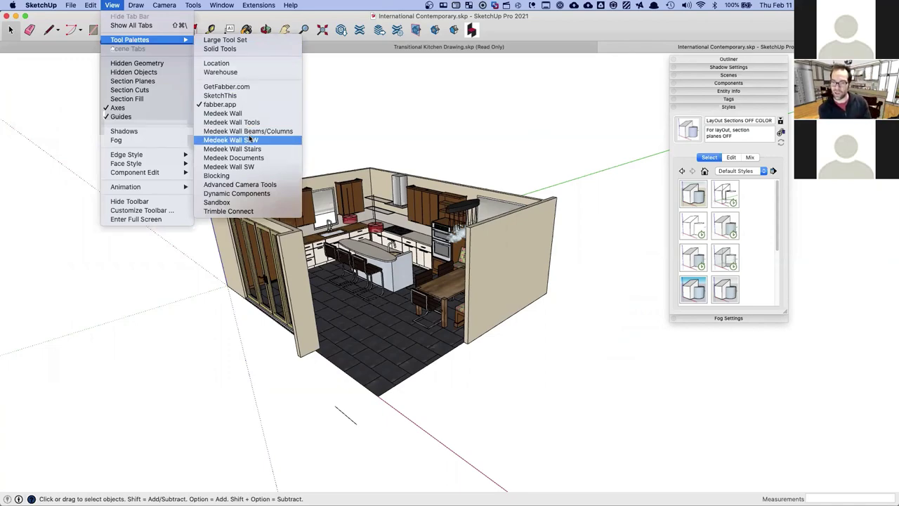
left_click(225, 40)
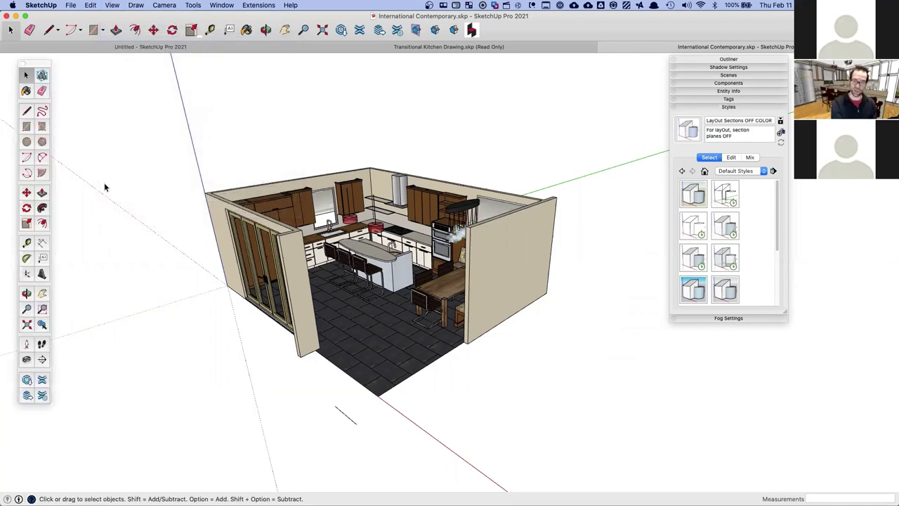
Place a section plane on the outer face of the dining-side wall, named Section 1 with symbol 1
left_click(41, 359)
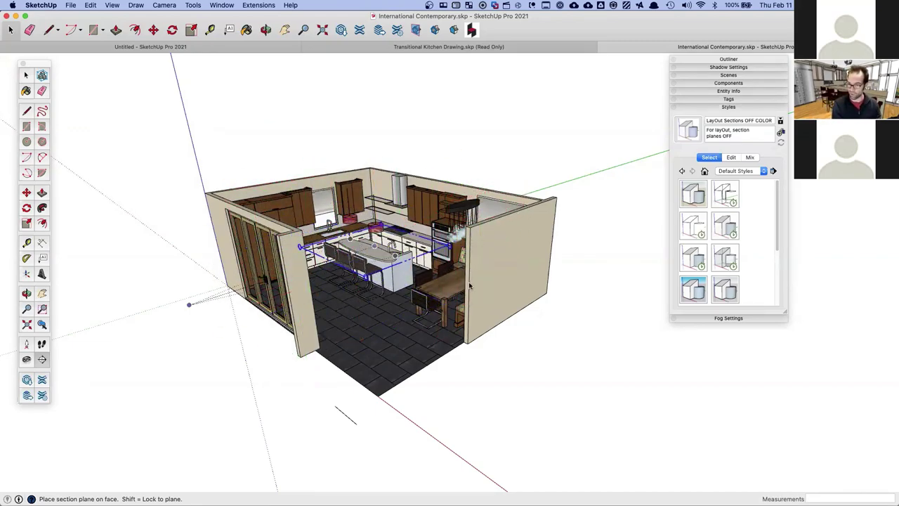
scroll(243, 243, "up", 3)
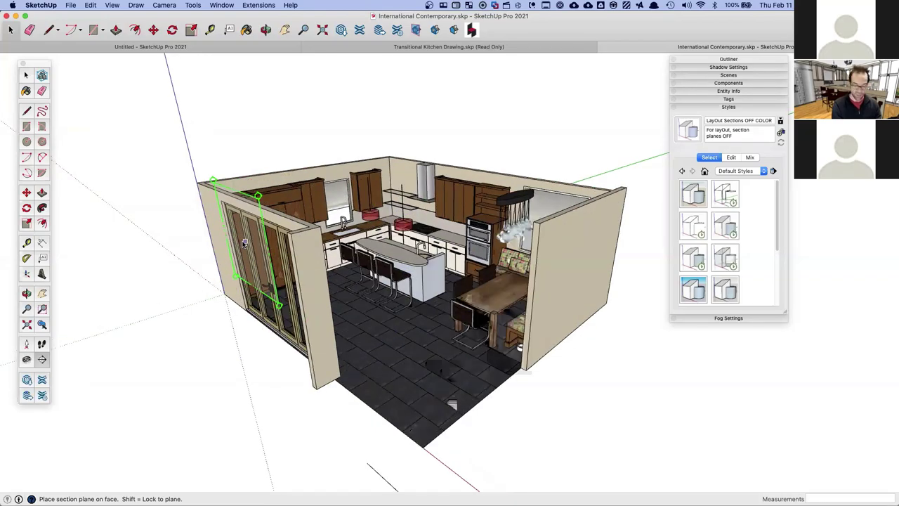
key("o")
left_click_drag(295, 232, 499, 284)
middle_click_drag(499, 283, 545, 295)
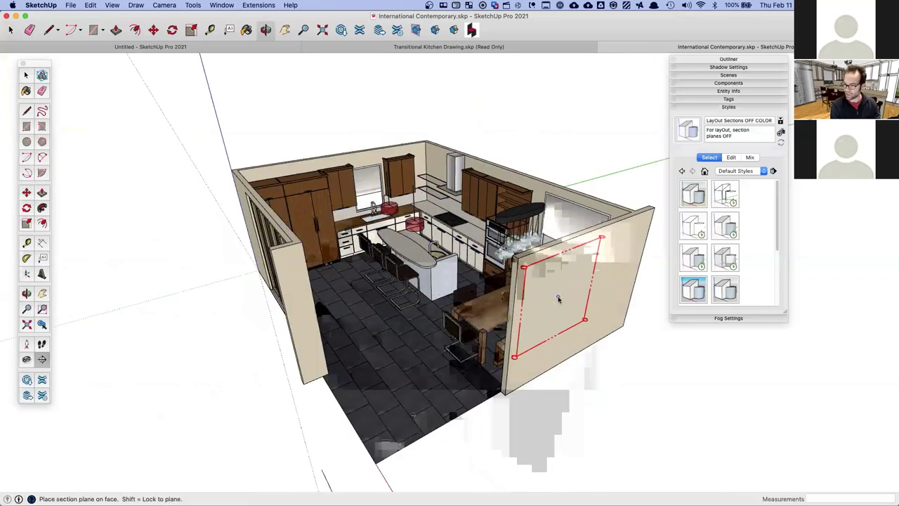
left_click(557, 298)
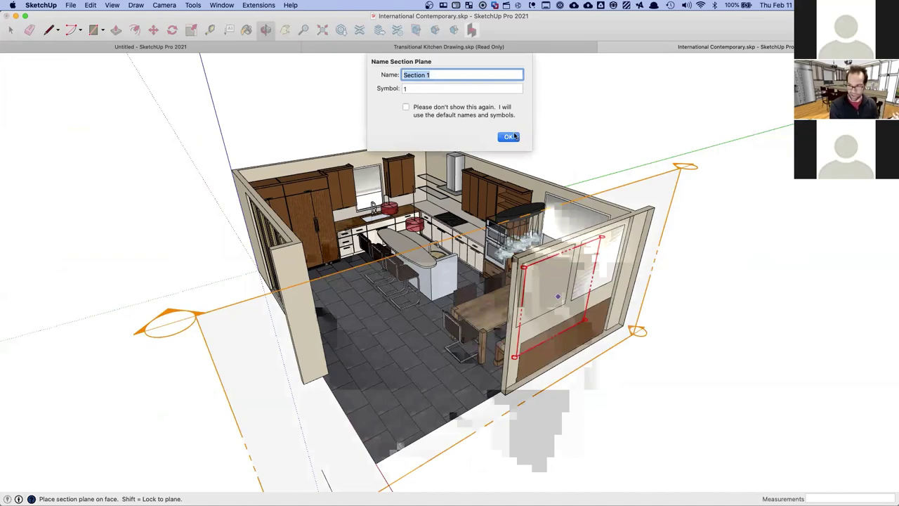
key("Return")
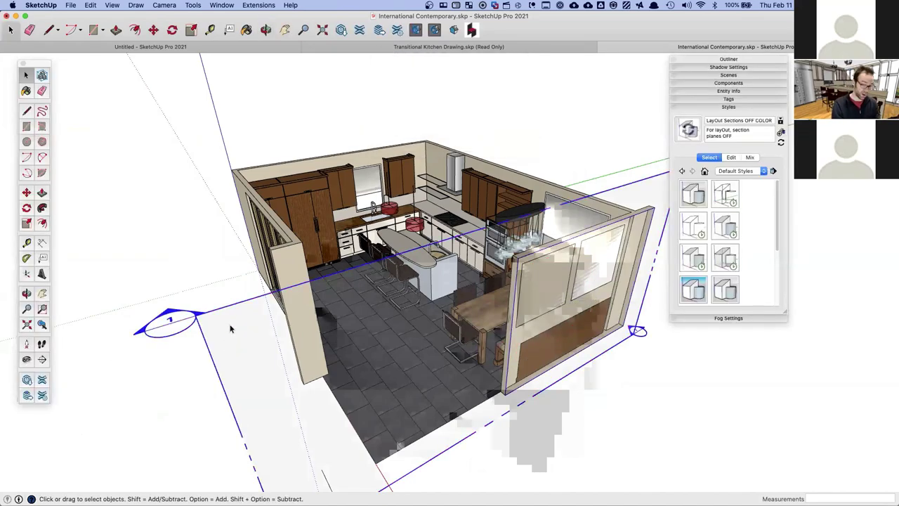
Move the section plane about 19' 1" into the room so it cuts just in front of the sink-wall cabinets
left_click(231, 330)
left_click(220, 294)
middle_click_drag(219, 294, 526, 259)
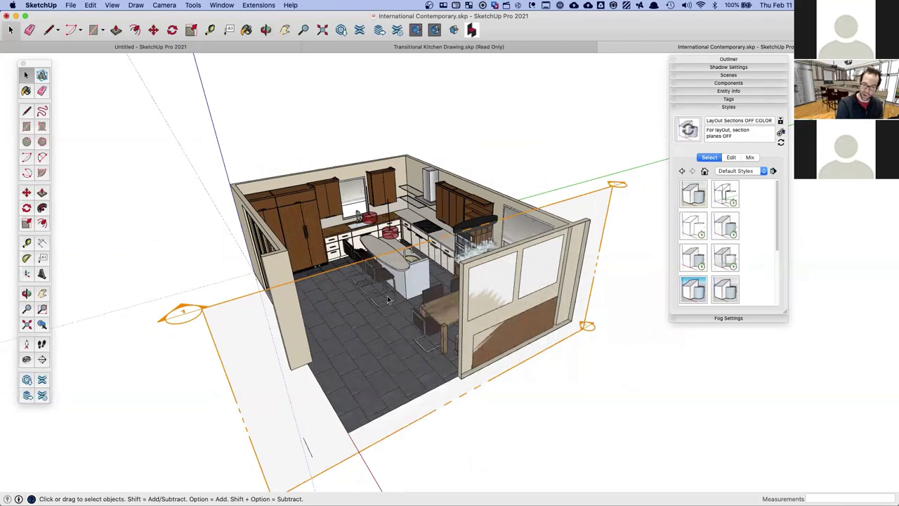
left_click(231, 314)
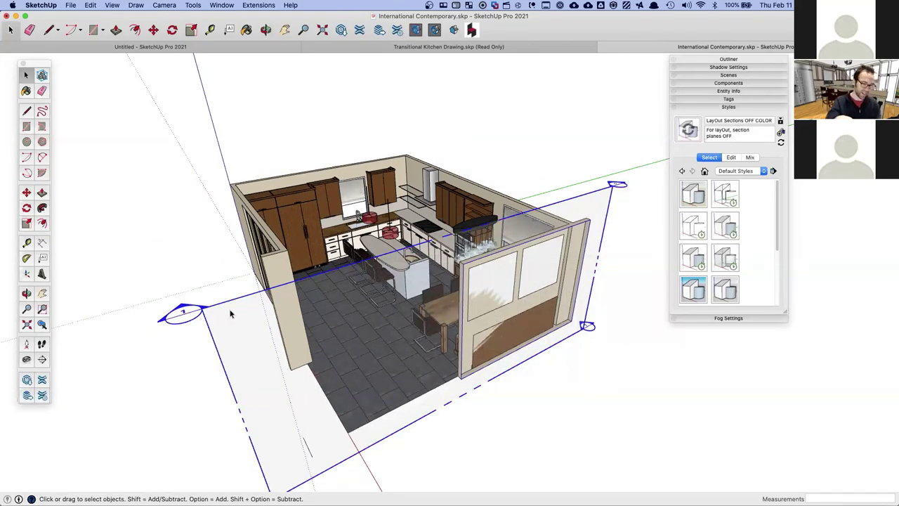
left_click(25, 193)
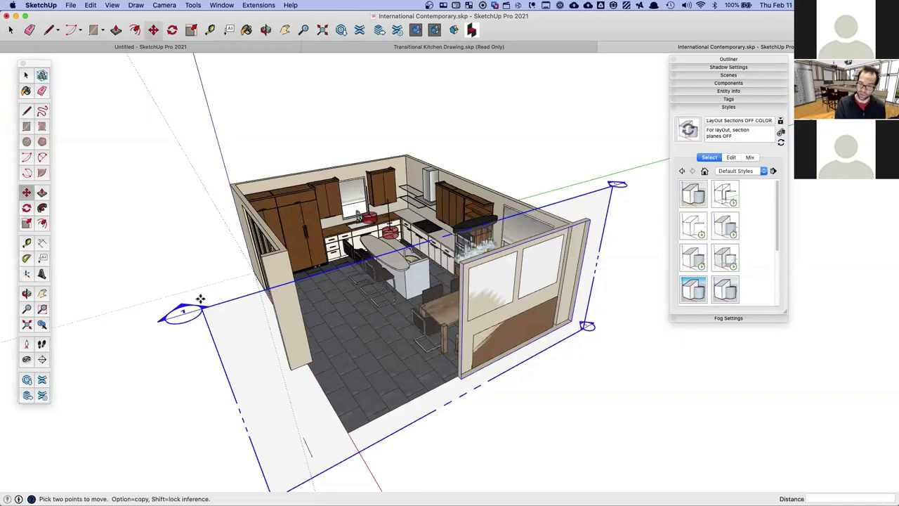
left_click(223, 314)
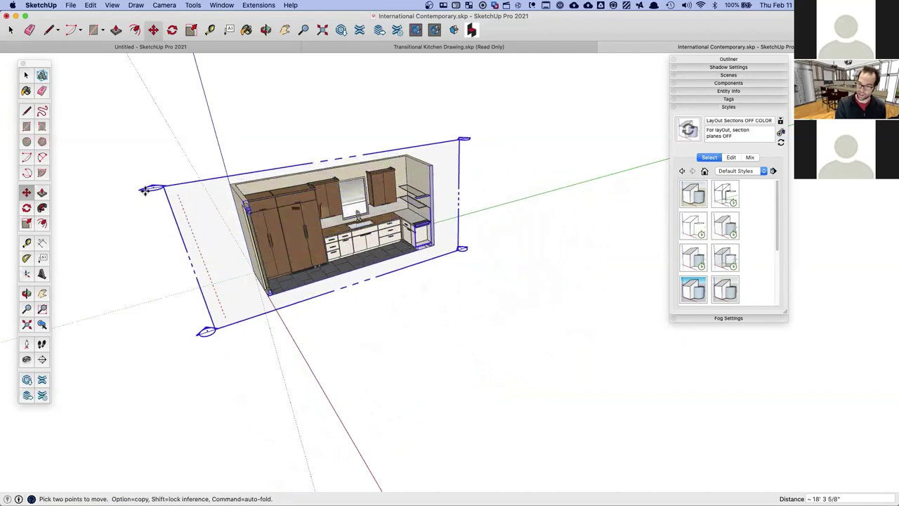
left_click(196, 199)
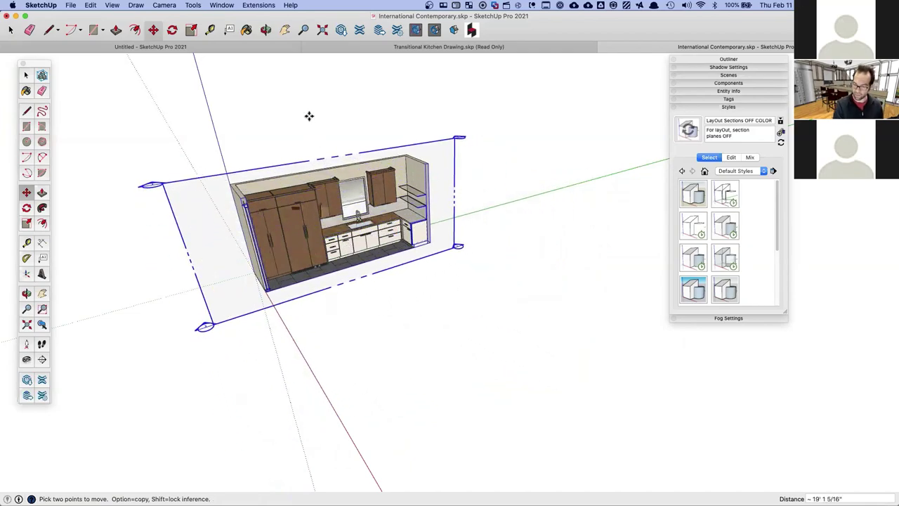
key("space")
Compare the cut sink wall with the International Contemporary elevation on page 10 in LayOut, and return to the SketchUp kitchen model
middle_click_drag(368, 171, 353, 160)
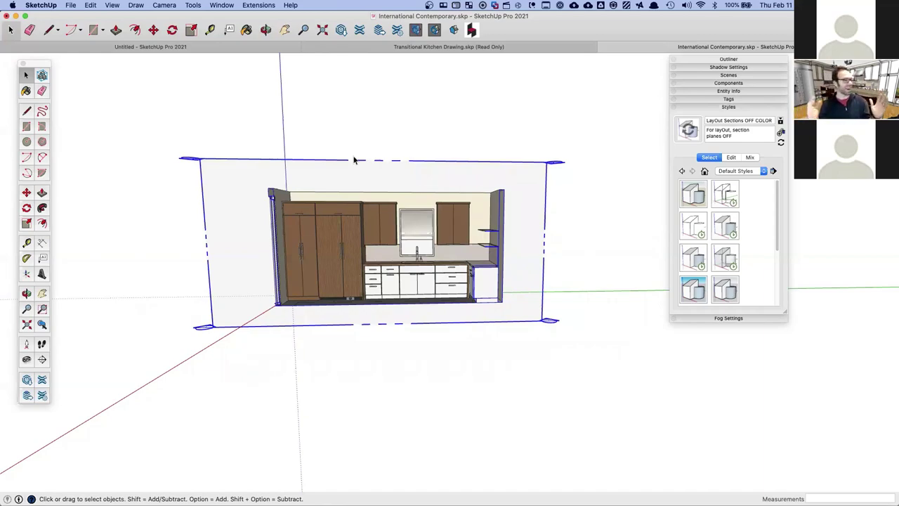
middle_click_drag(325, 161, 462, 234)
left_click(433, 213)
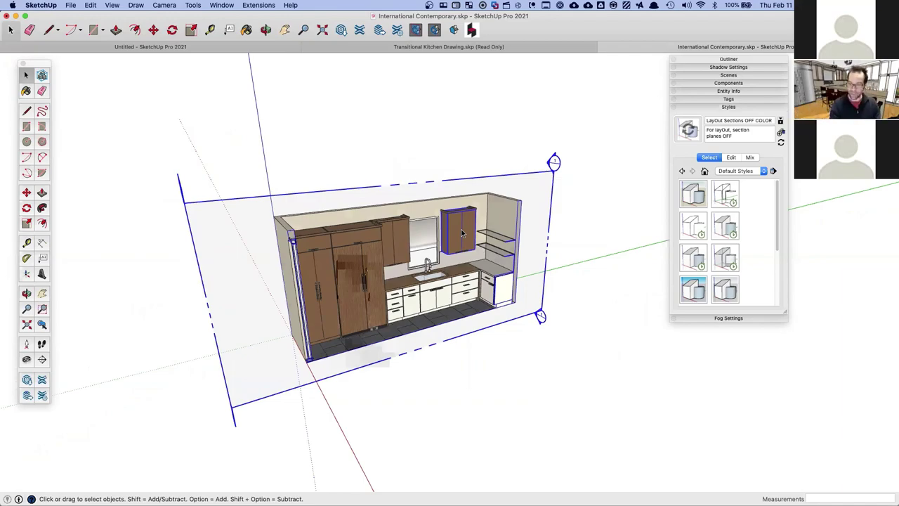
middle_click_drag(406, 222, 432, 216)
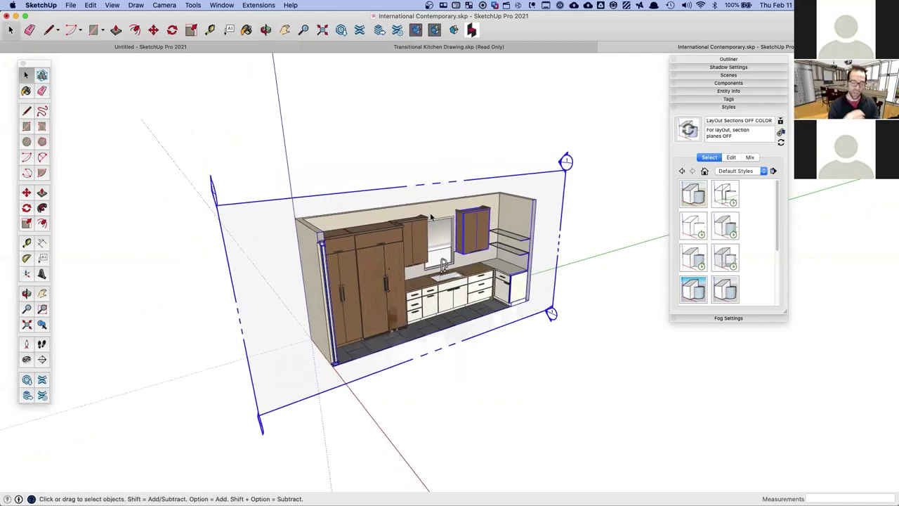
key("ctrl+Up")
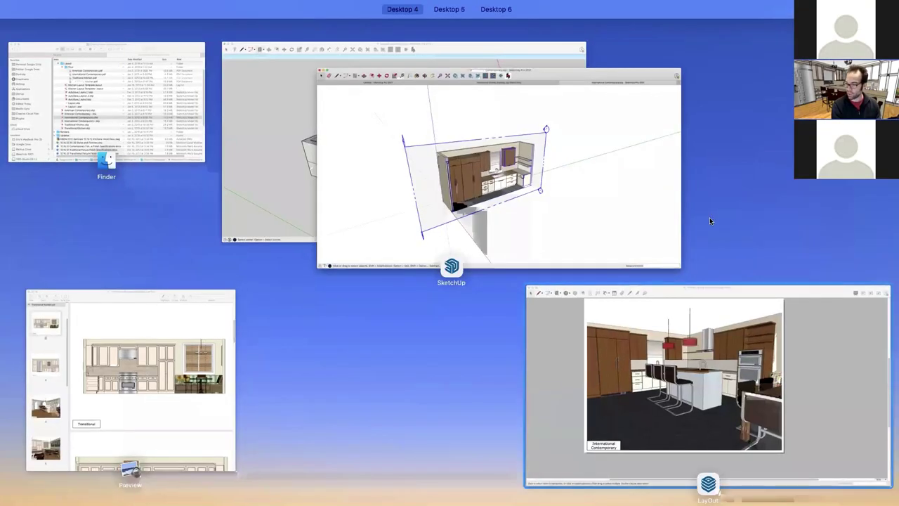
left_click(685, 376)
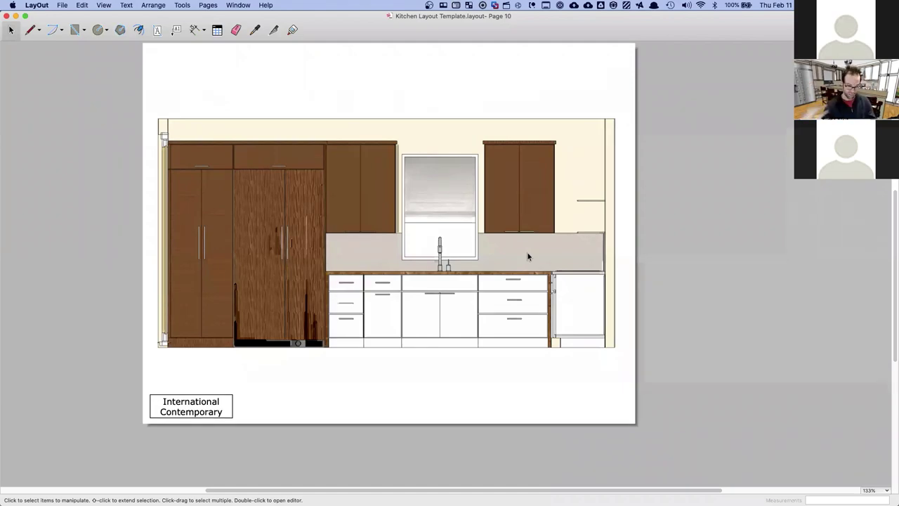
key("ctrl+Up")
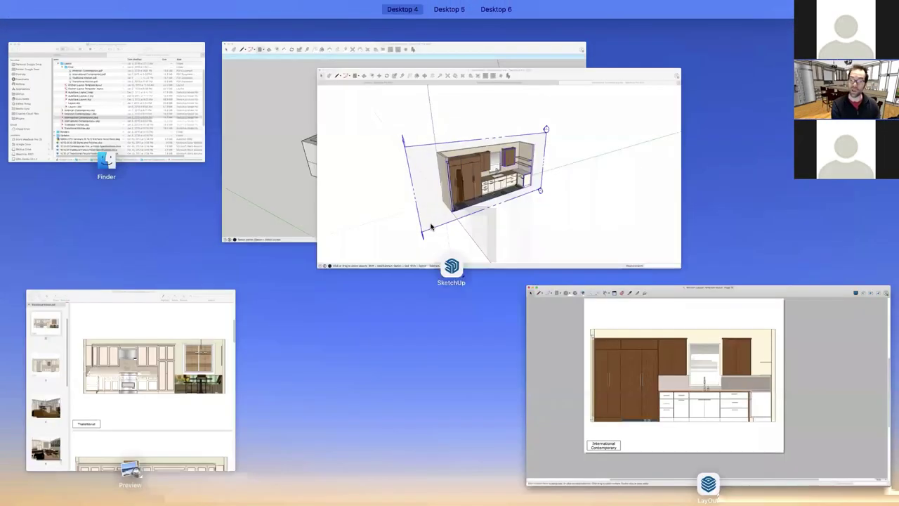
left_click(430, 246)
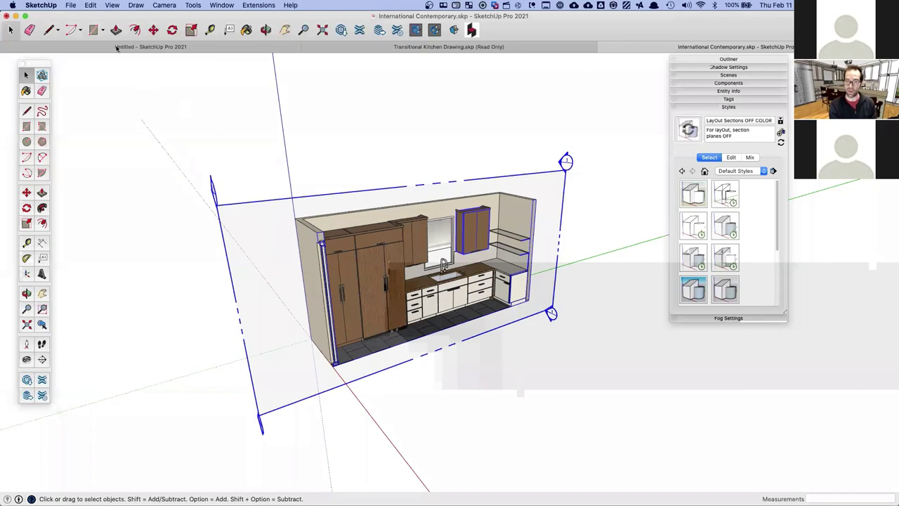
Align the view to the section plane and set the camera to Parallel Projection for a flat elevation of the sink wall
right_click(252, 230)
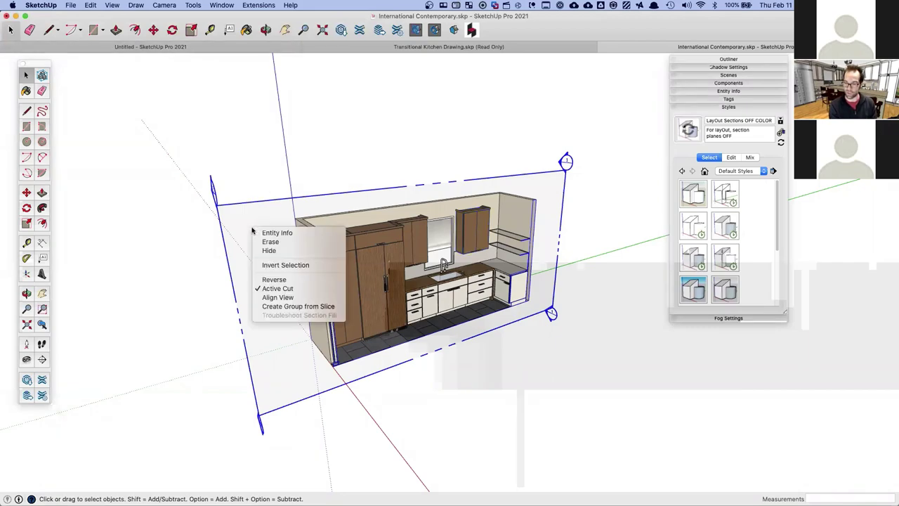
left_click(279, 298)
scroll(586, 261, "up", 3)
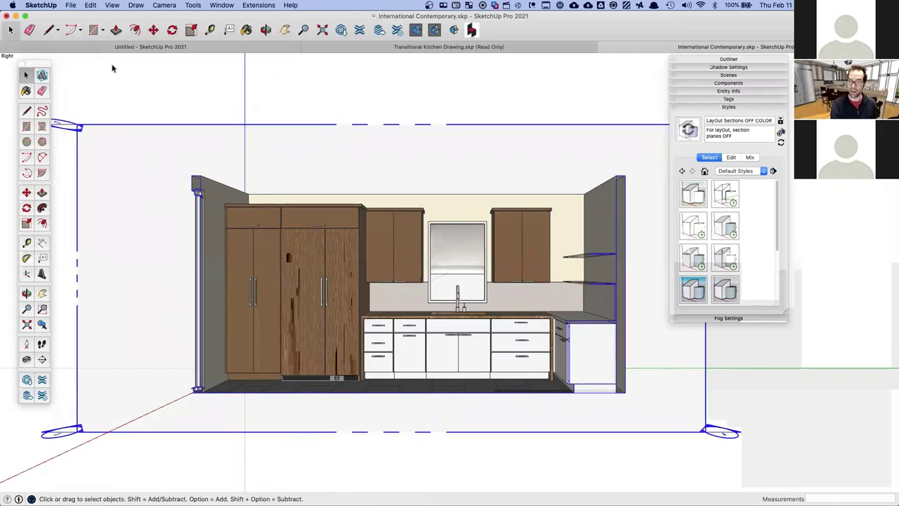
left_click(114, 6)
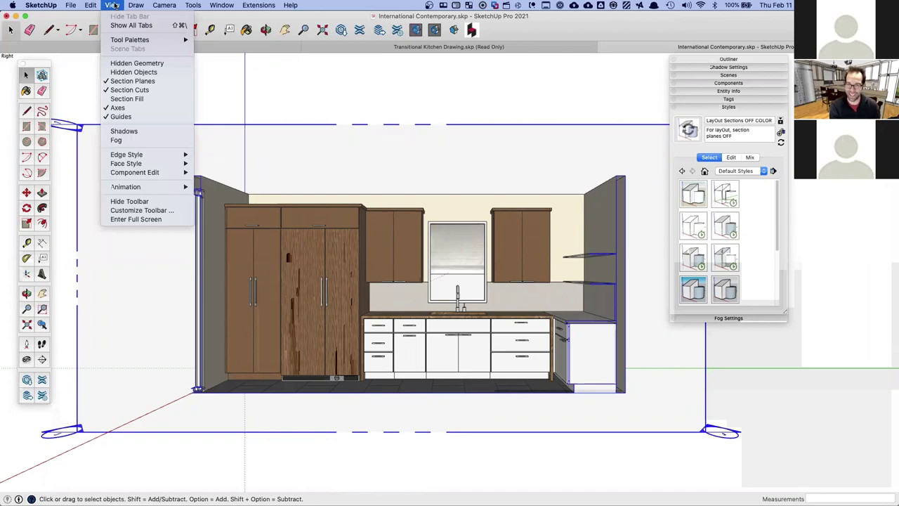
mouse_move(166, 6)
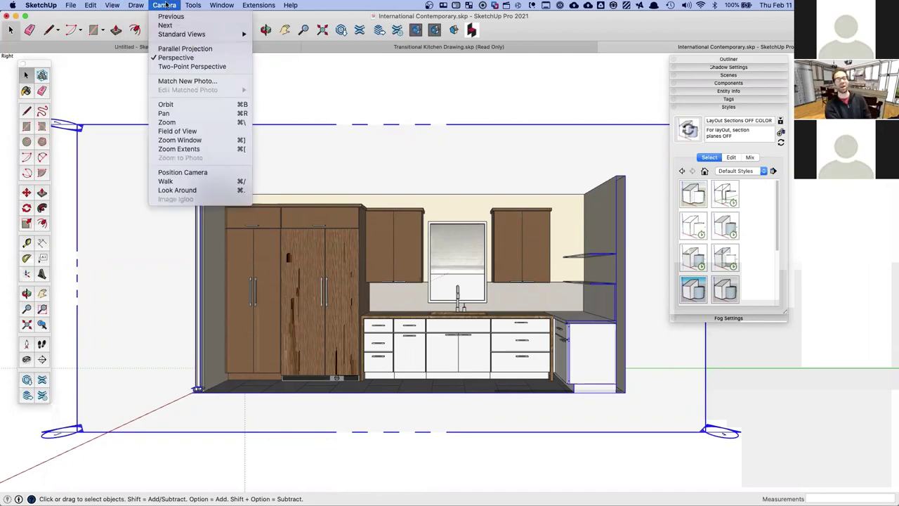
left_click(200, 48)
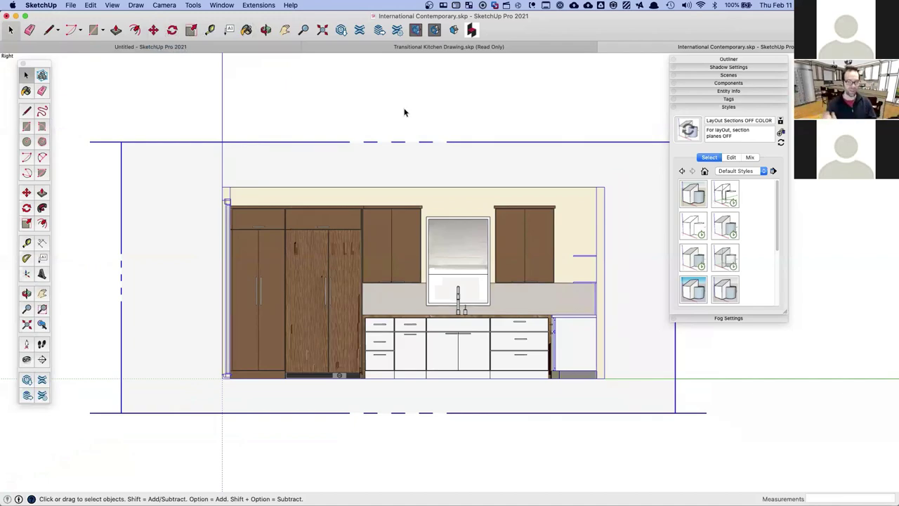
Add a scene of the sink-wall elevation, saving the style changes as a new style
left_click(114, 5)
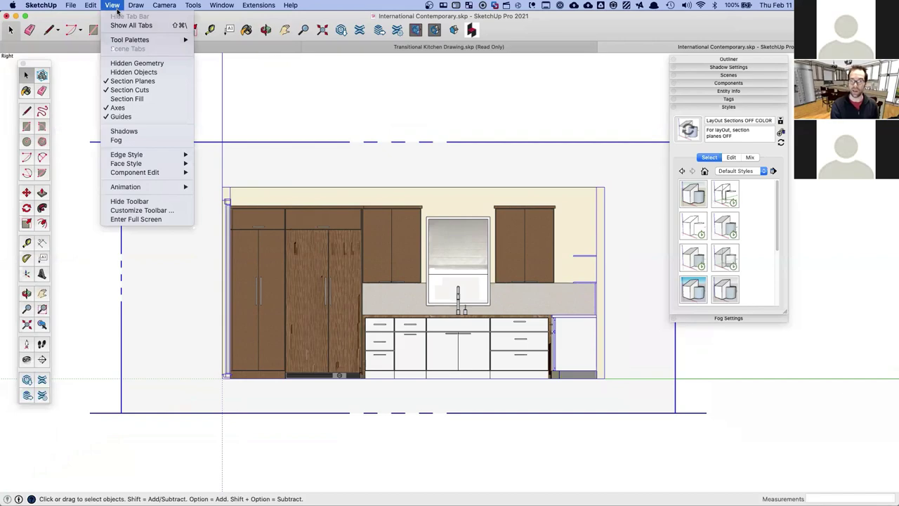
mouse_move(141, 189)
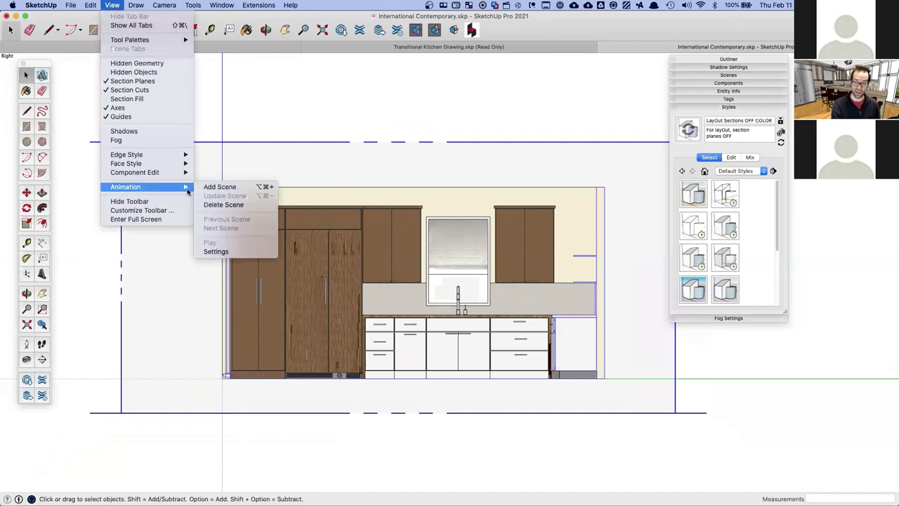
left_click(209, 188)
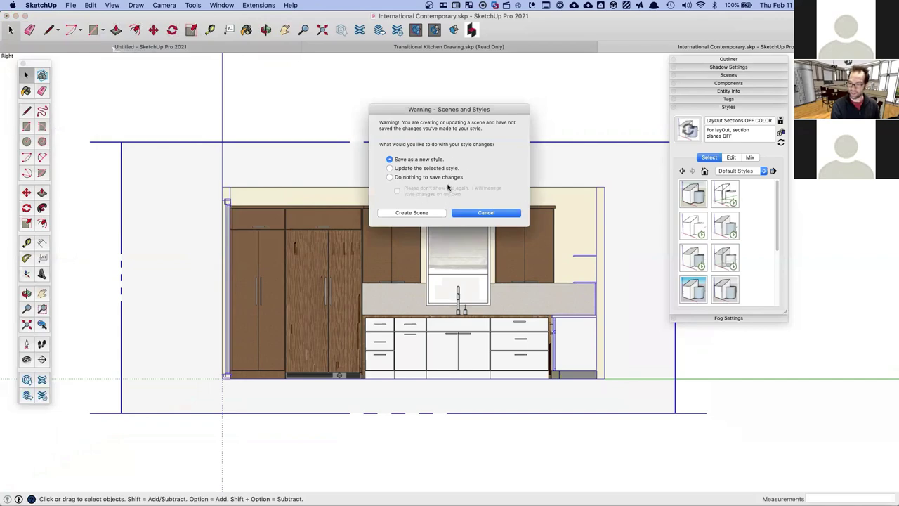
left_click(413, 214)
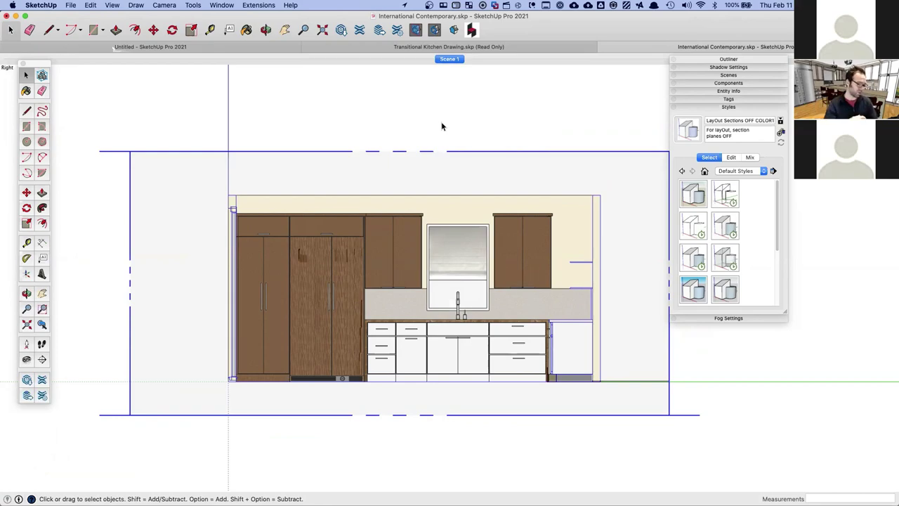
Test the saved scene by viewing the cut kitchen from an angle and recalling Scene 1
middle_click_drag(317, 120, 389, 175)
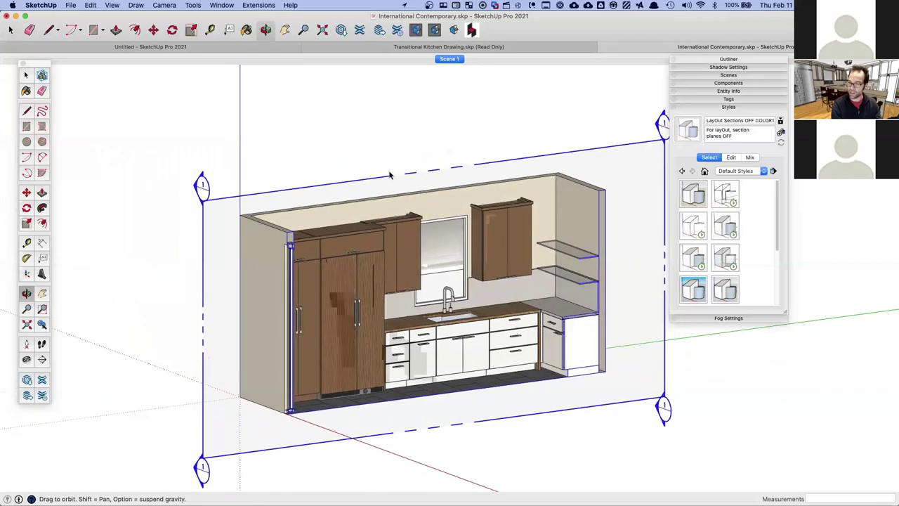
scroll(390, 175, "down", 5)
middle_click_drag(566, 205, 464, 99)
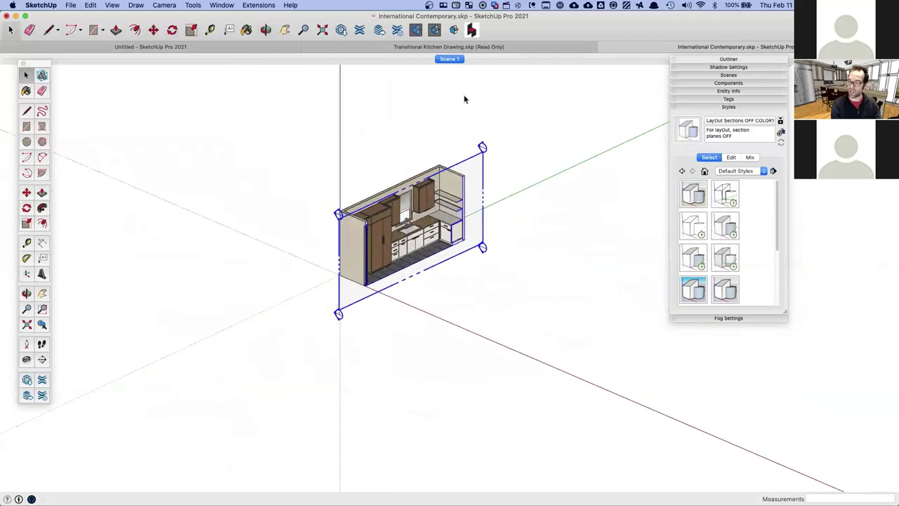
left_click(446, 61)
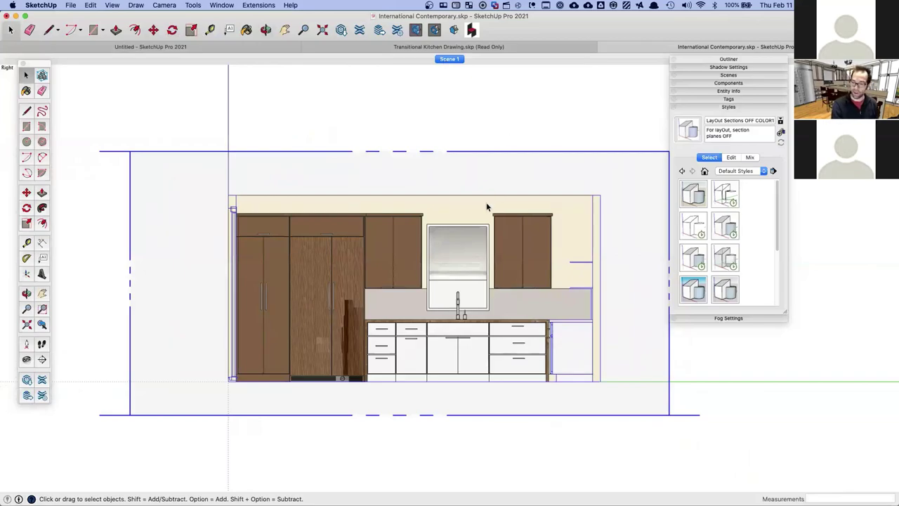
Switch to LayOut to check Scene 1 against the page 10 elevation, and return to the International Contemporary model in SketchUp
key("ctrl+Up")
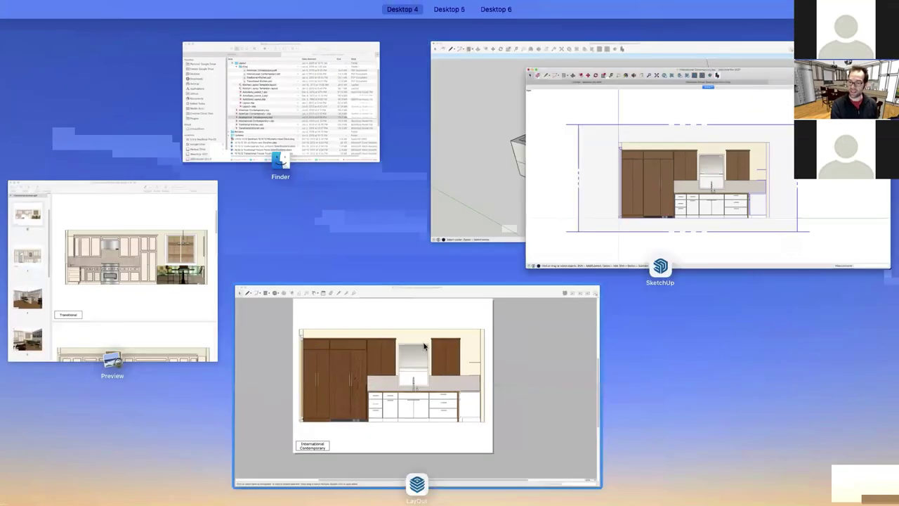
left_click(424, 345)
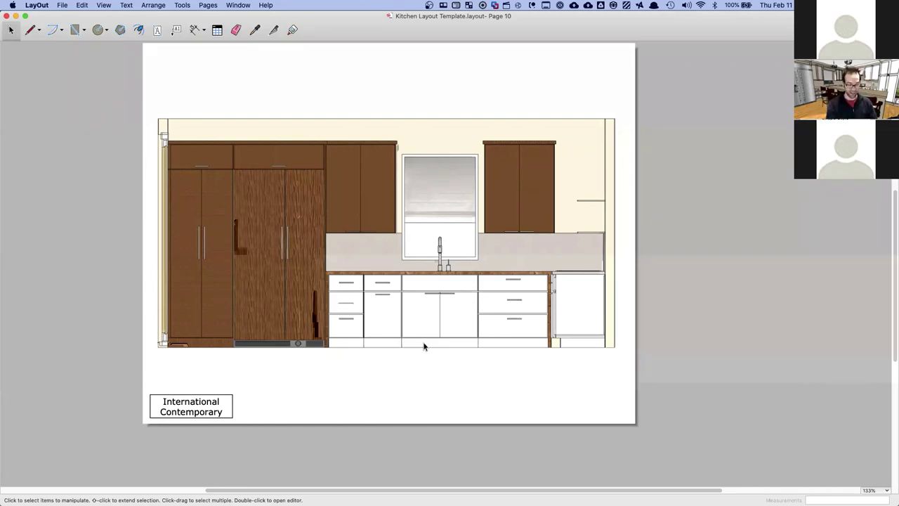
key("ctrl+Up")
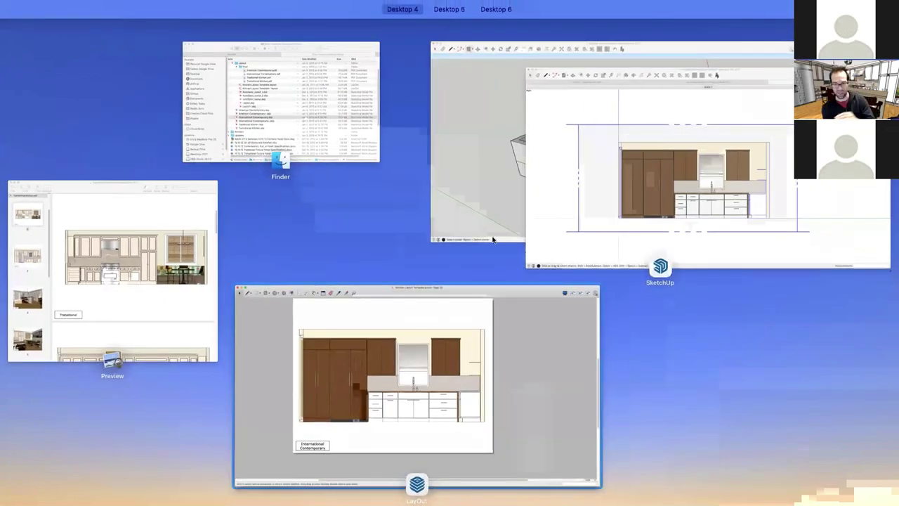
left_click(513, 206)
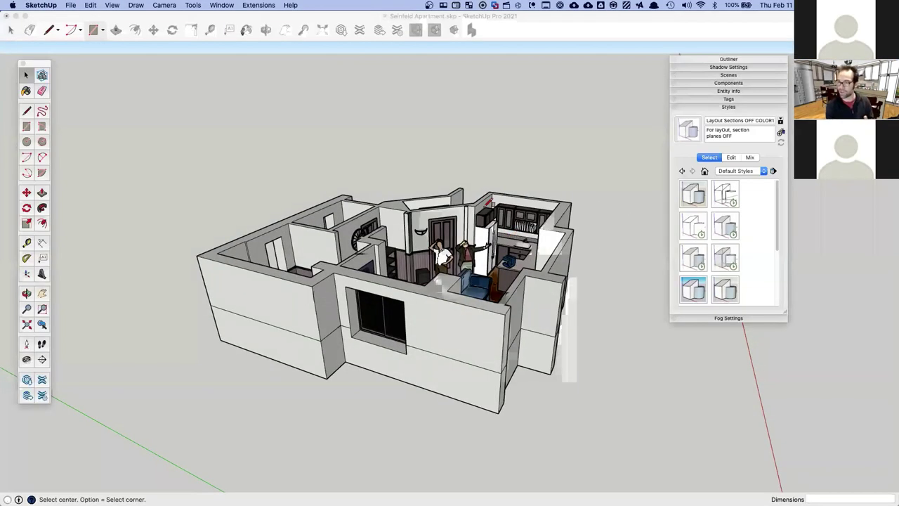
key("ctrl+Up")
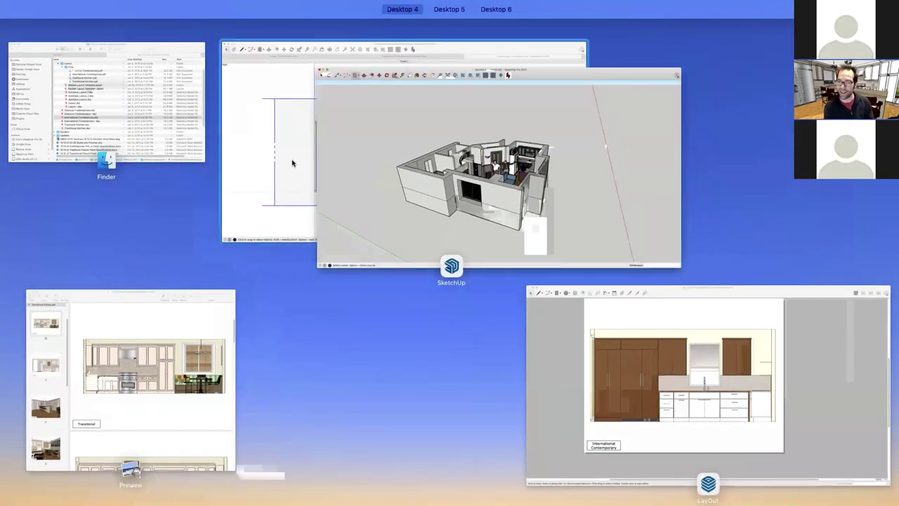
left_click(305, 165)
Hide the section planes in an angled view of the kitchen and try section fill on and off
left_click_drag(416, 235, 381, 181)
key("space")
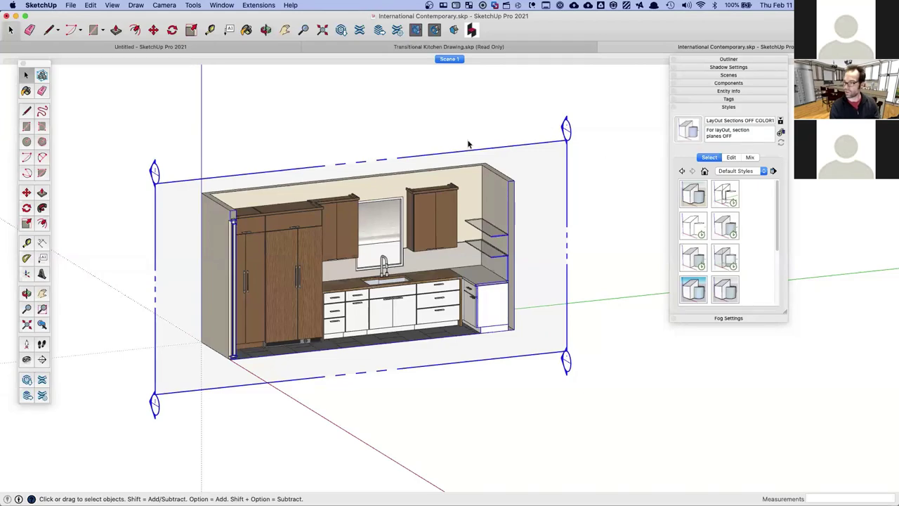
left_click(417, 30)
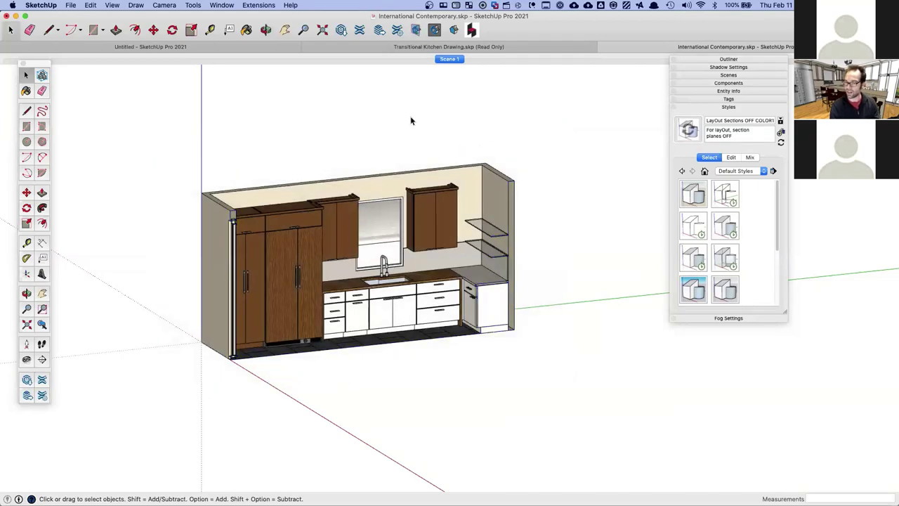
left_click(453, 30)
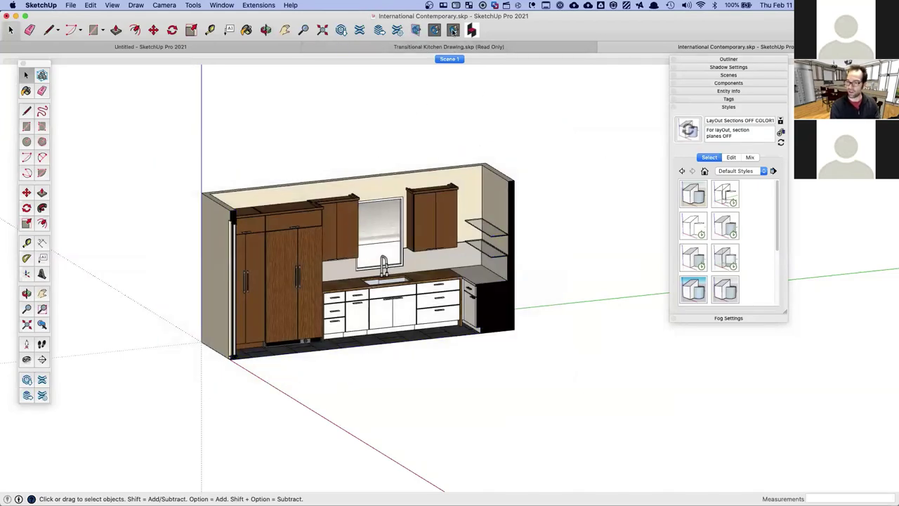
left_click(453, 30)
Turn off section cuts to show the whole kitchen and set the camera to Perspective
left_click(434, 31)
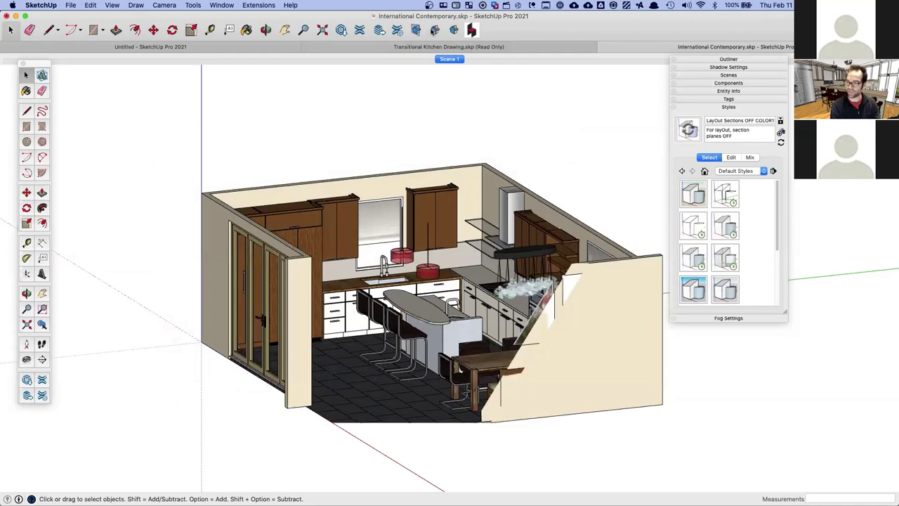
left_click(165, 5)
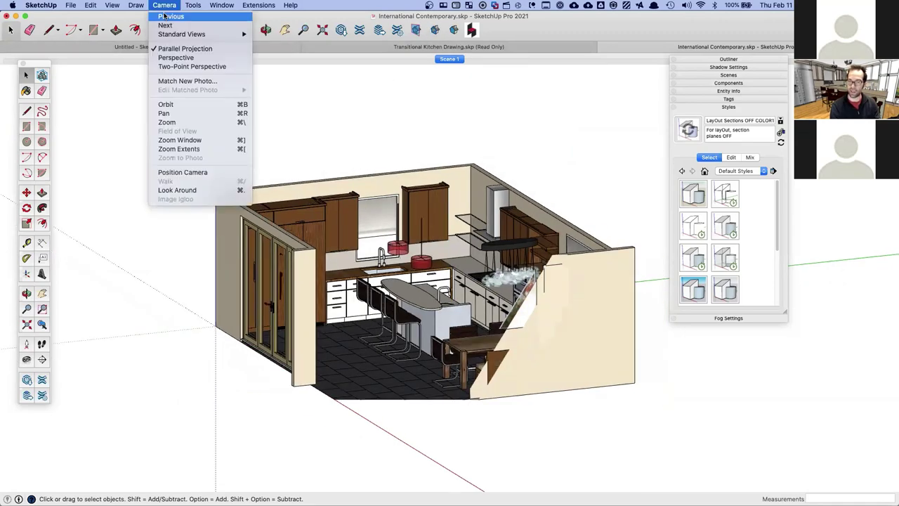
left_click(197, 58)
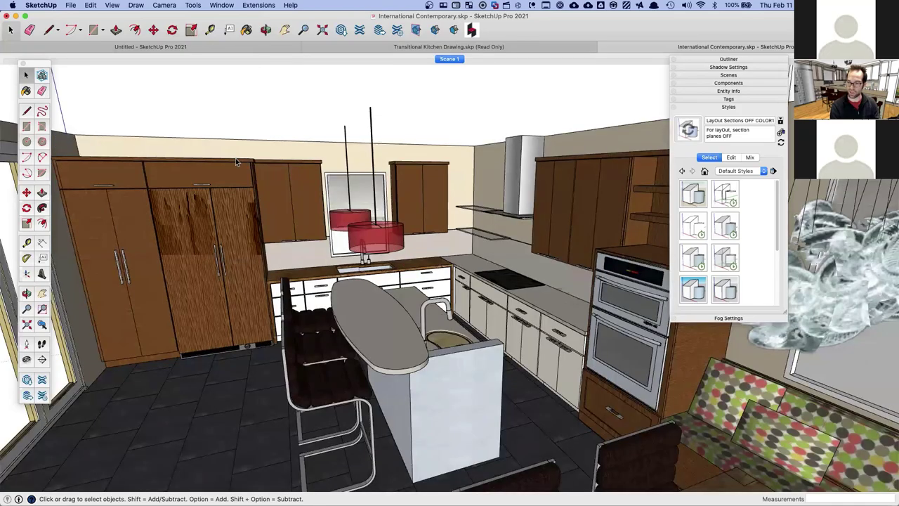
Add a new scene showing the whole uncut kitchen in an elevated perspective view
scroll(235, 158, "down", 10)
middle_click_drag(235, 158, 476, 328)
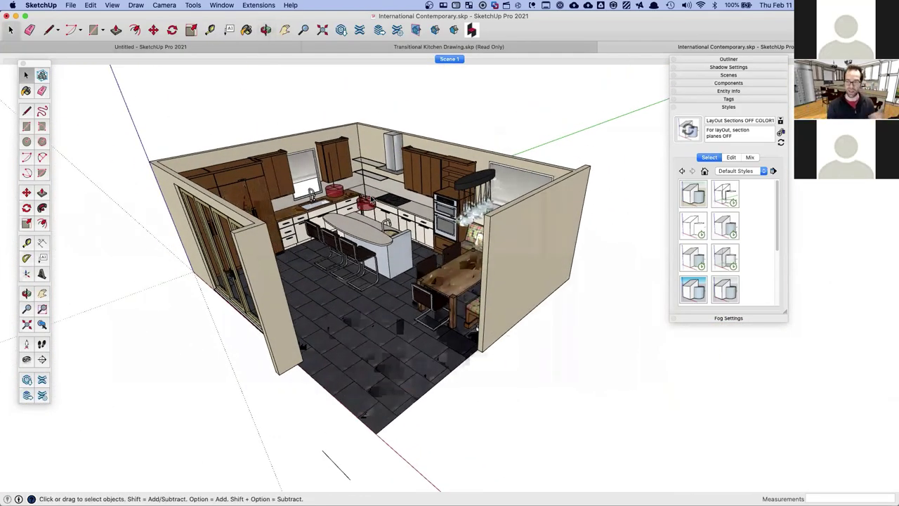
left_click(111, 5)
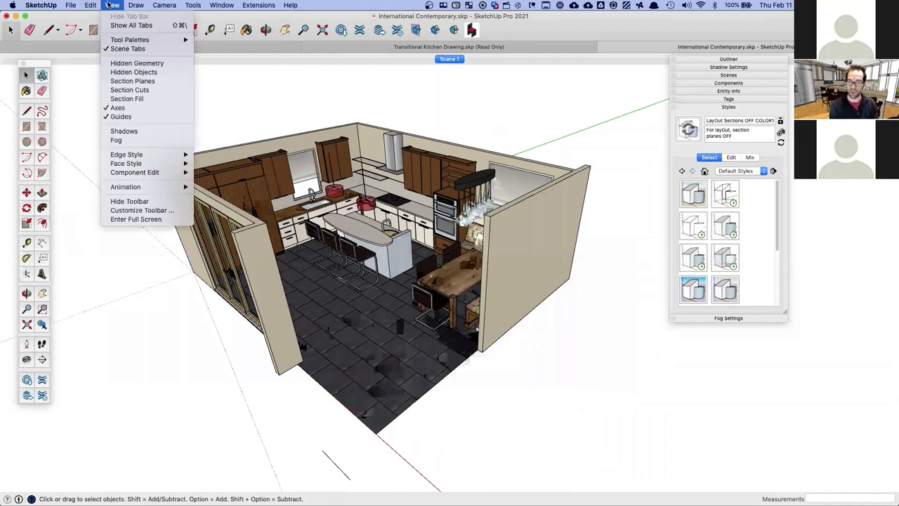
mouse_move(153, 187)
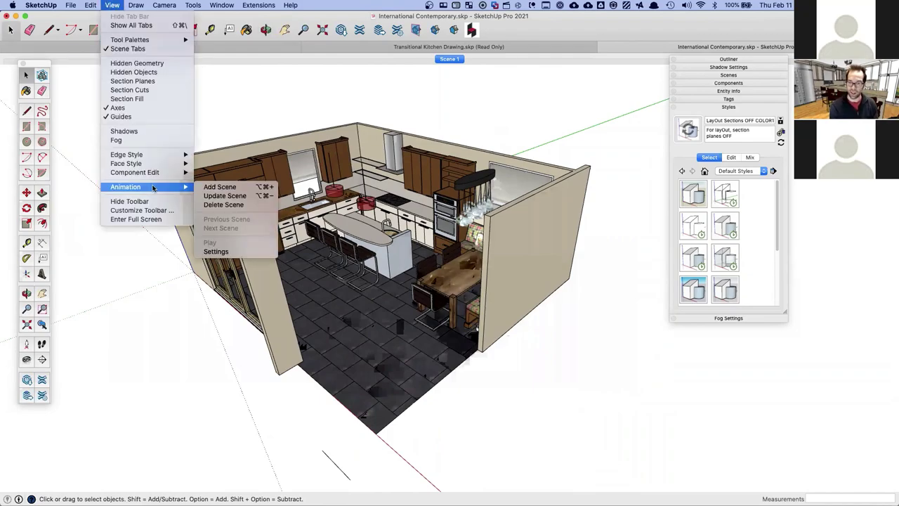
left_click(211, 187)
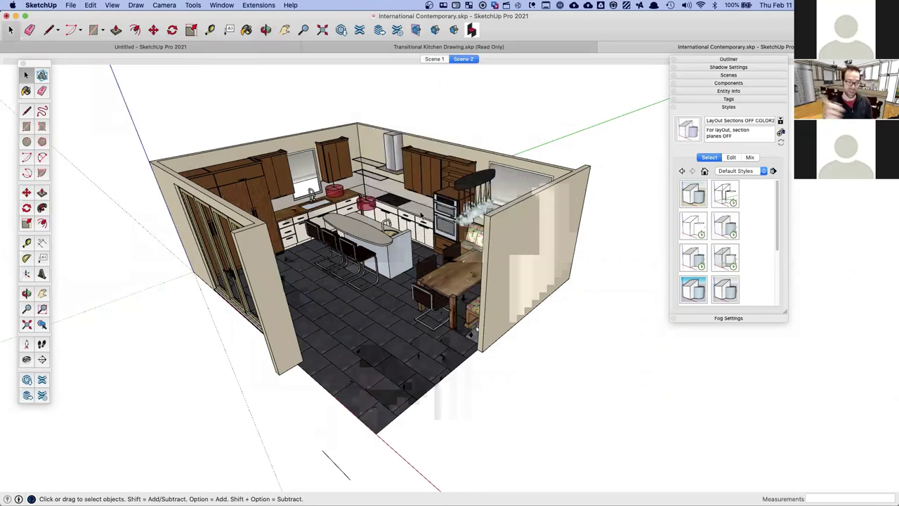
Switch between Scene 1 and Scene 2 to compare the sectioned elevation with the overall view
left_click(435, 59)
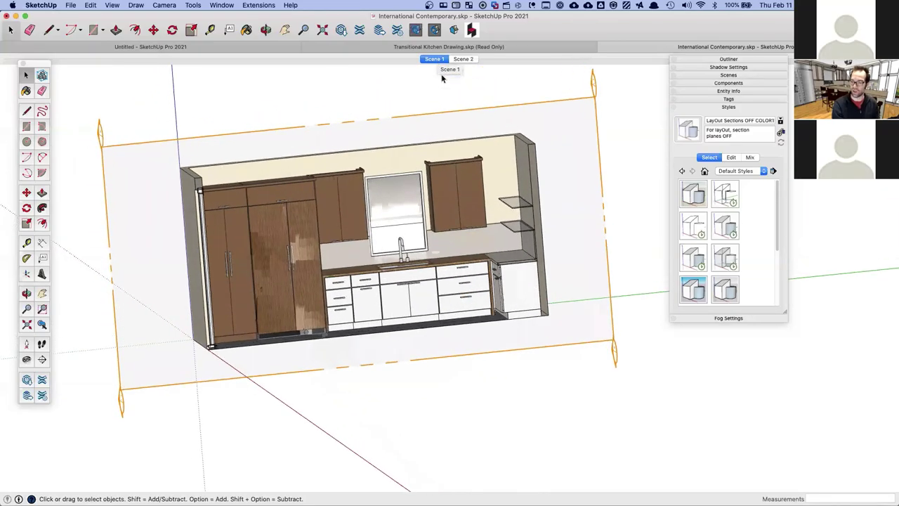
left_click(463, 59)
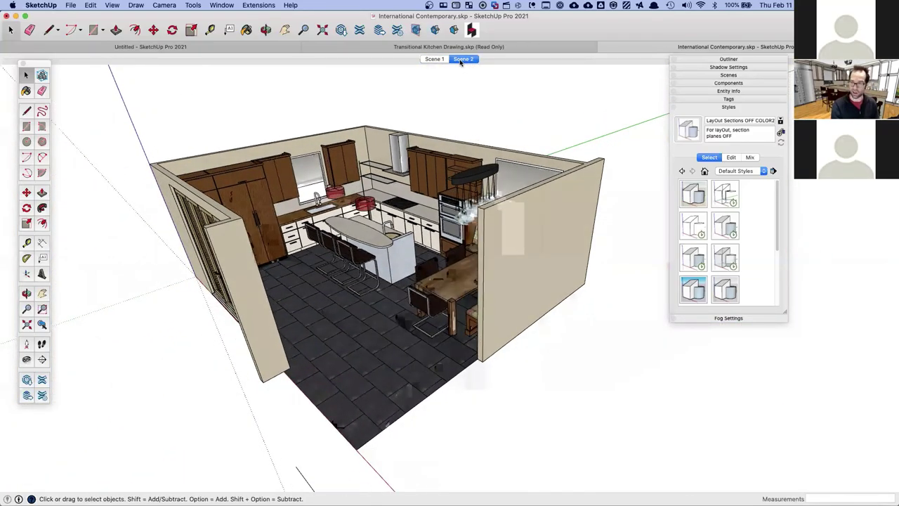
left_click(435, 59)
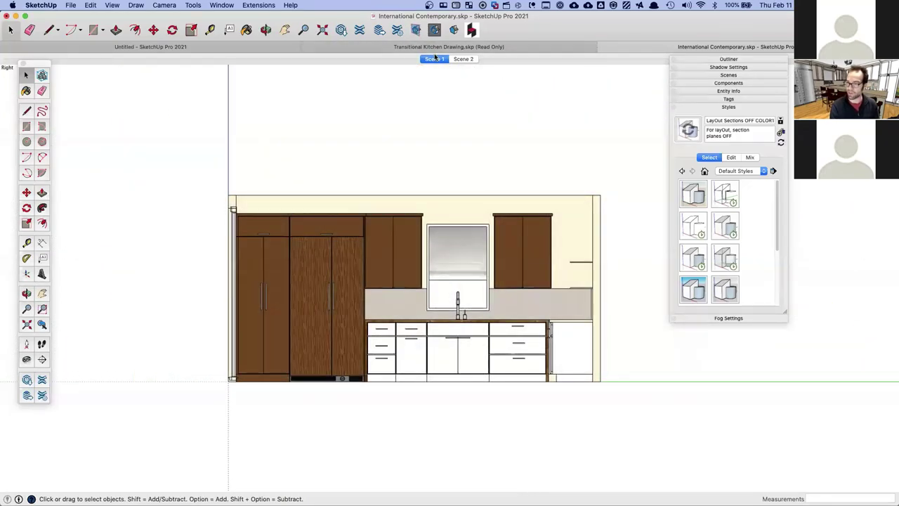
Update Scene 1, saving its style changes as a new style
right_click(436, 57)
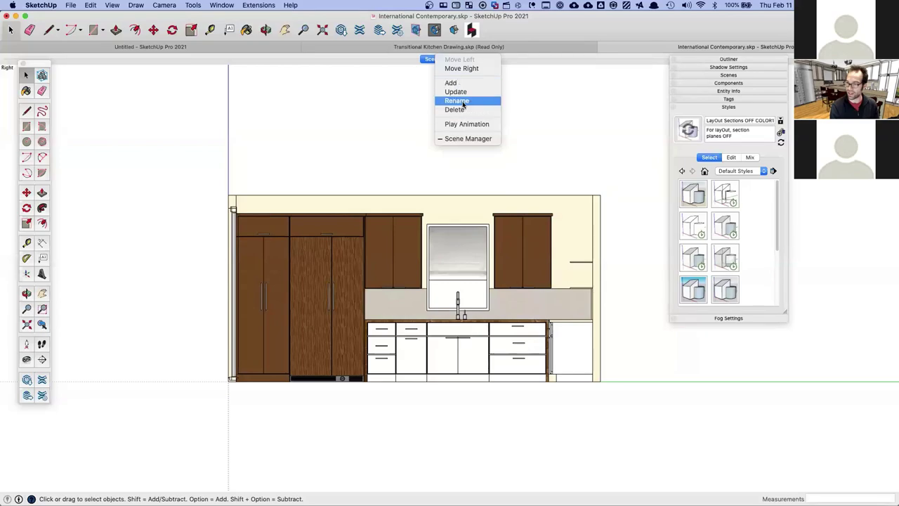
left_click(455, 92)
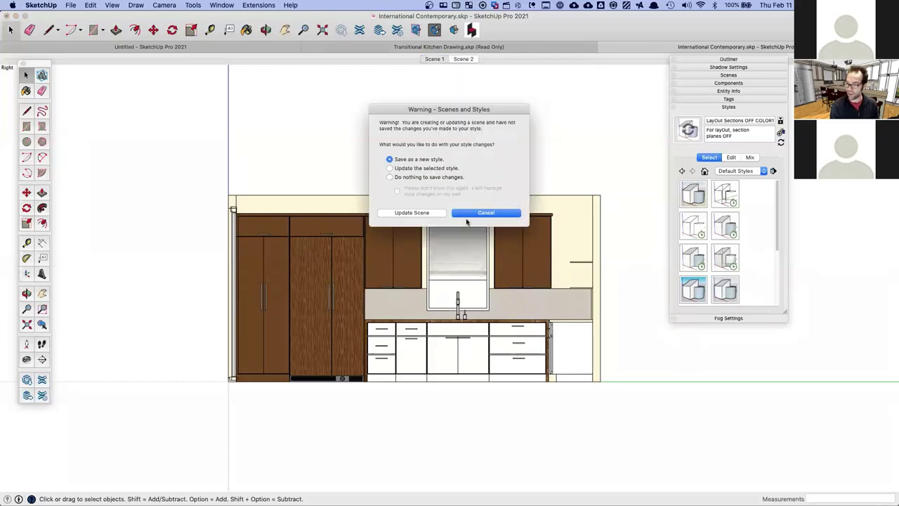
left_click(415, 213)
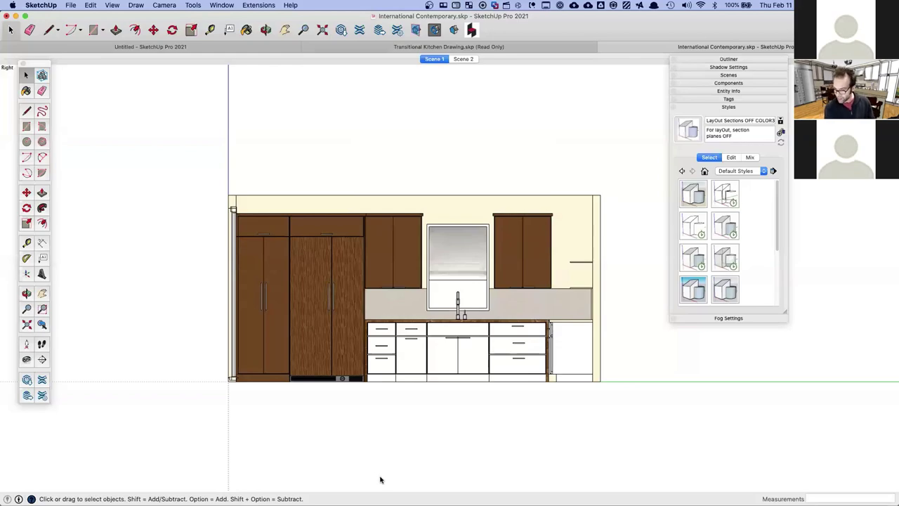
key("alt+super+d")
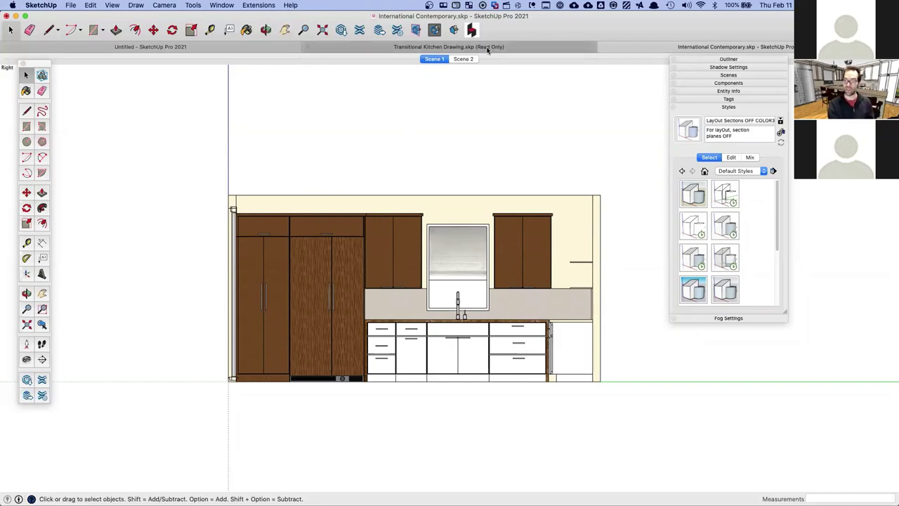
Recall Scene 2 and save the model to the Desktop as International Contemporary KBIS
left_click(463, 59)
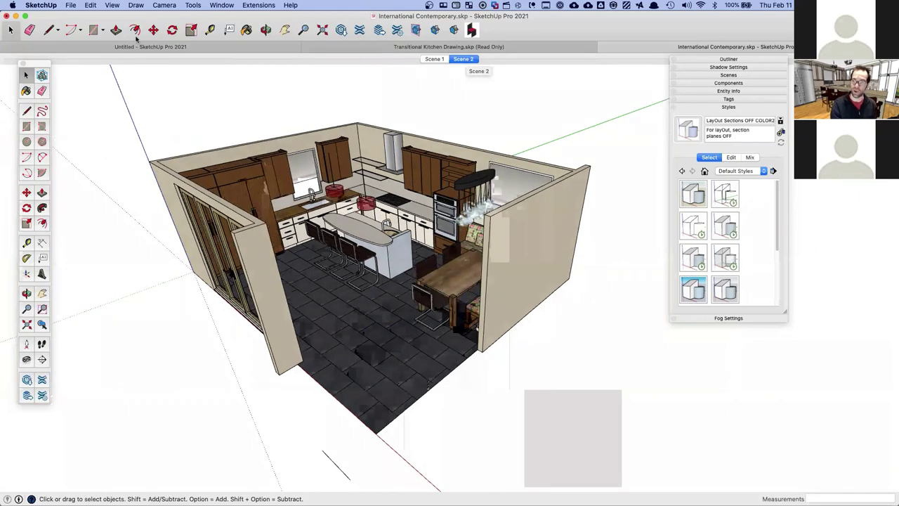
left_click(72, 5)
left_click(87, 82)
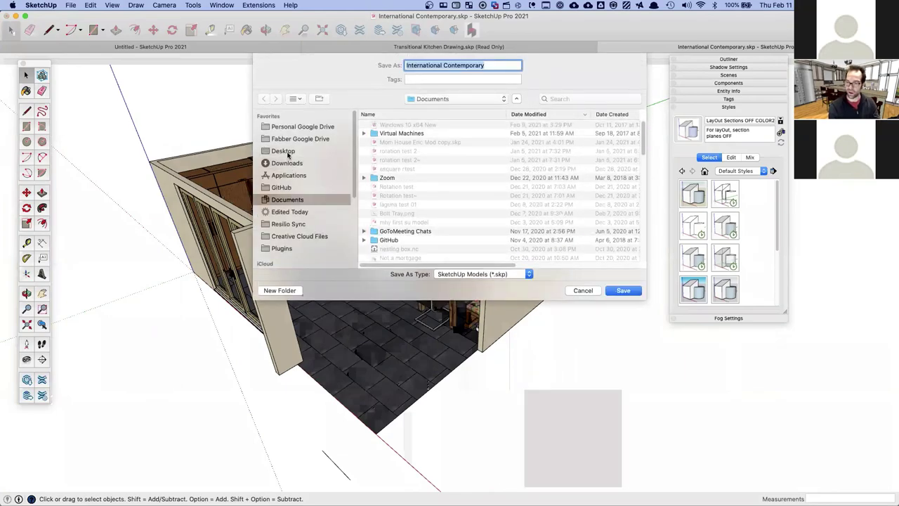
left_click(284, 151)
left_click(492, 65)
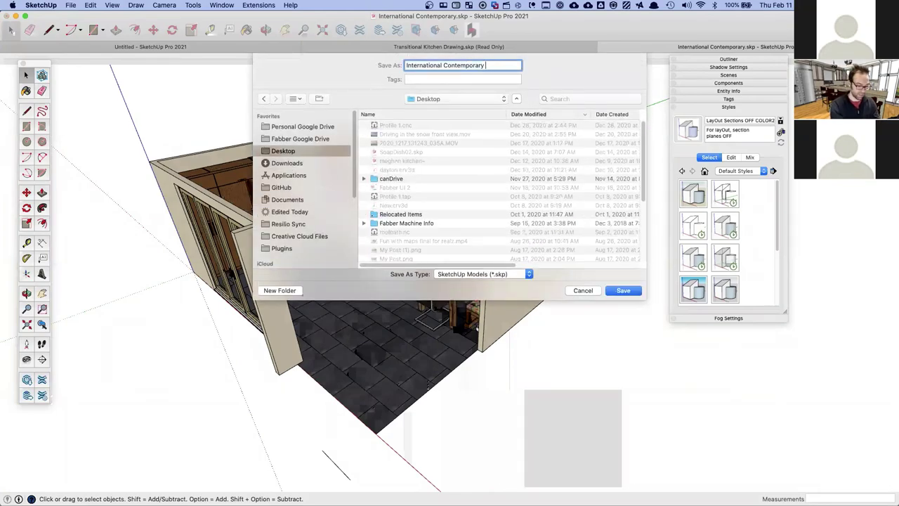
type("KBIS")
key("Return")
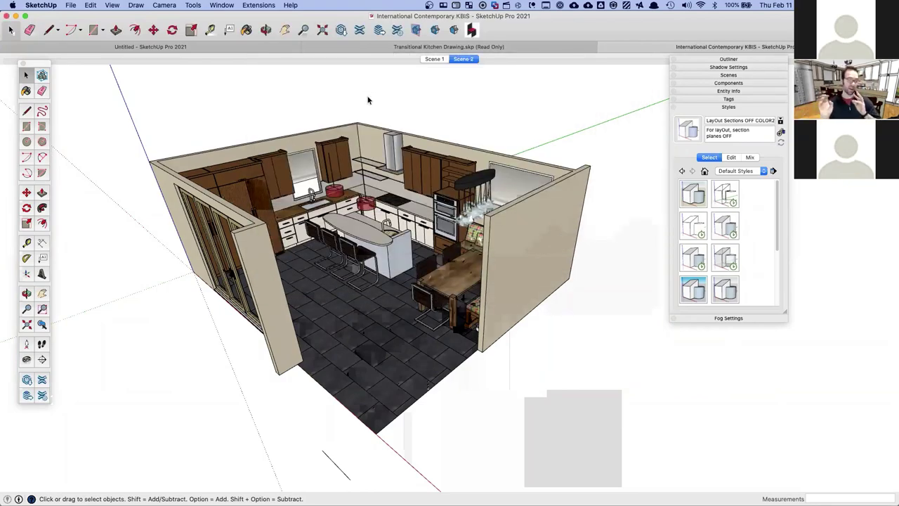
Send the model to LayOut and start the document from the plain paper Letter Landscape template
left_click(71, 5)
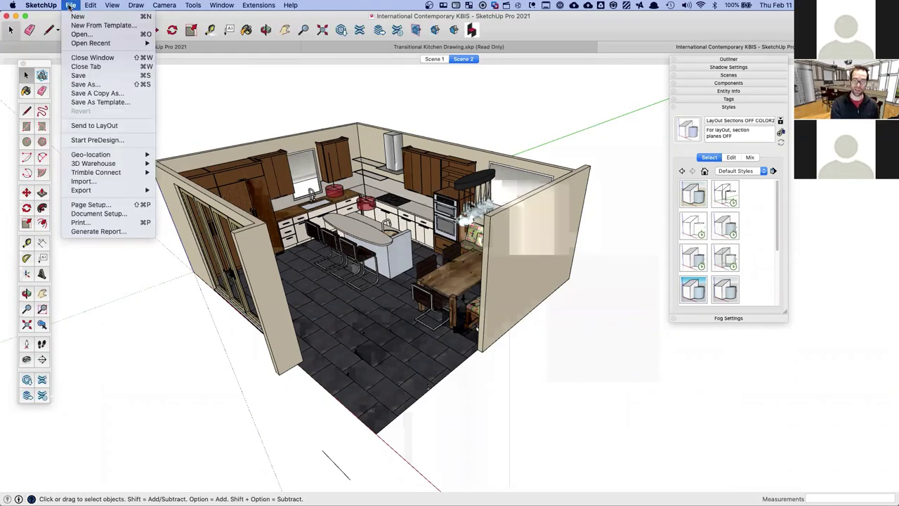
left_click(86, 127)
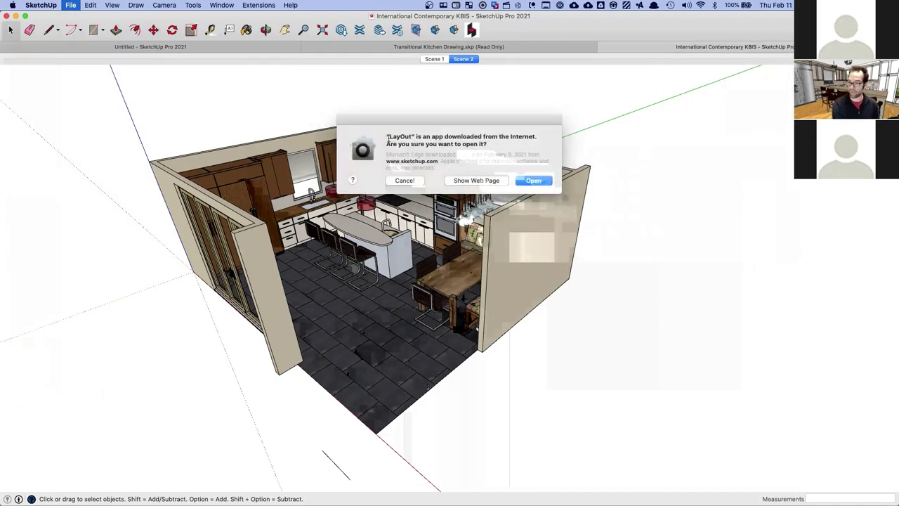
left_click(529, 183)
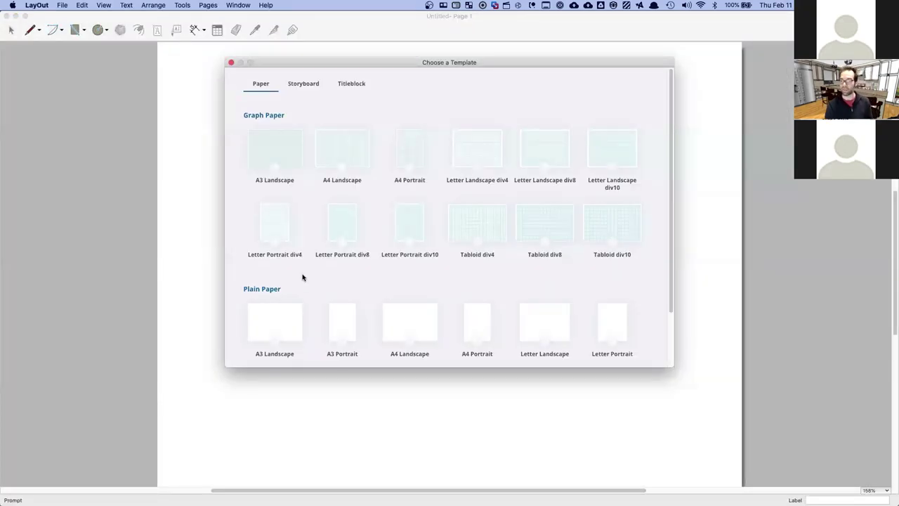
scroll(305, 296, "down", 5)
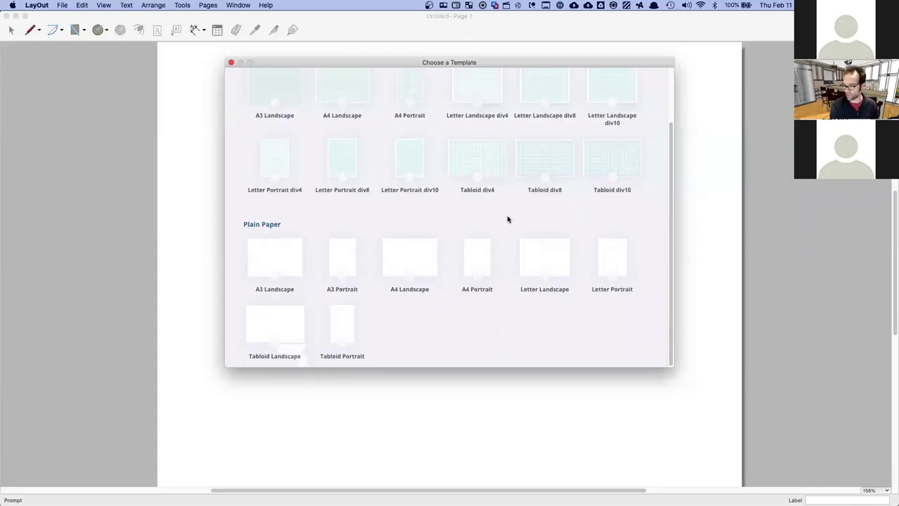
double_click(532, 260)
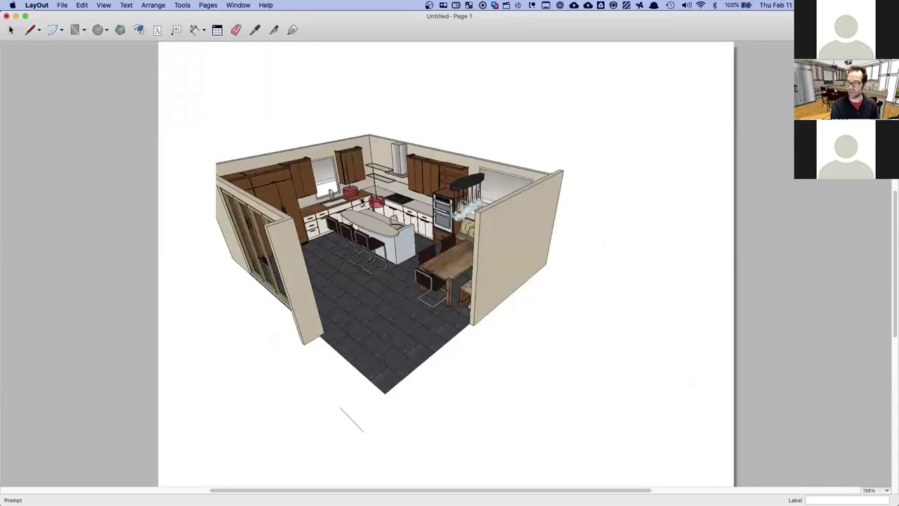
scroll(363, 202, "down", 4)
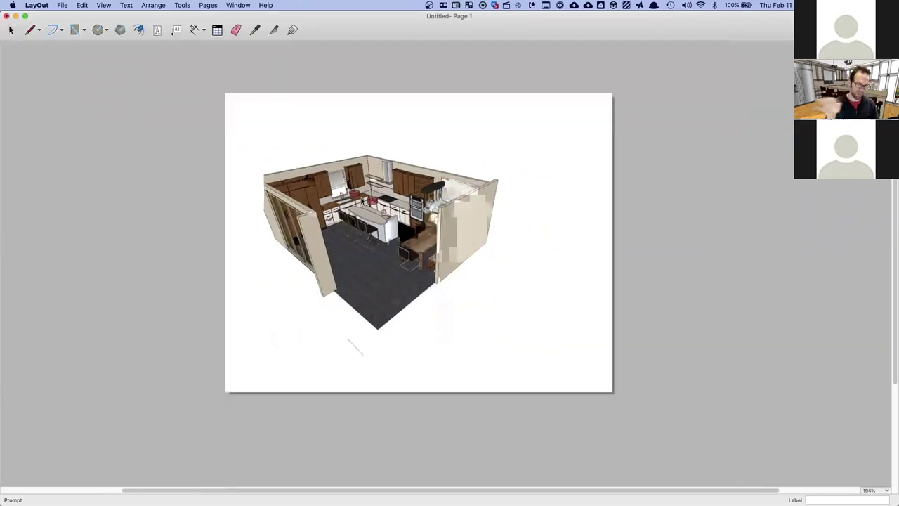
Move the model viewport toward the page's upper-left corner and widen it to nearly the full page width
left_click(372, 223)
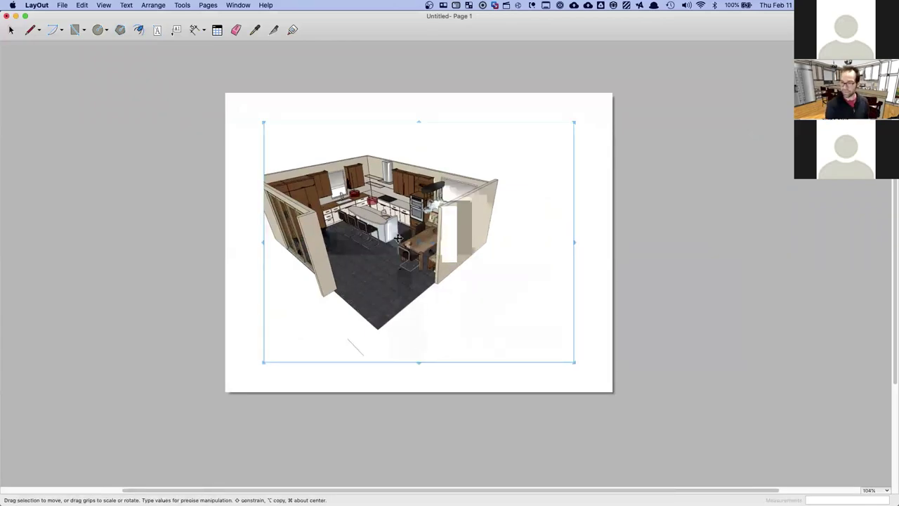
left_click_drag(402, 212, 395, 212)
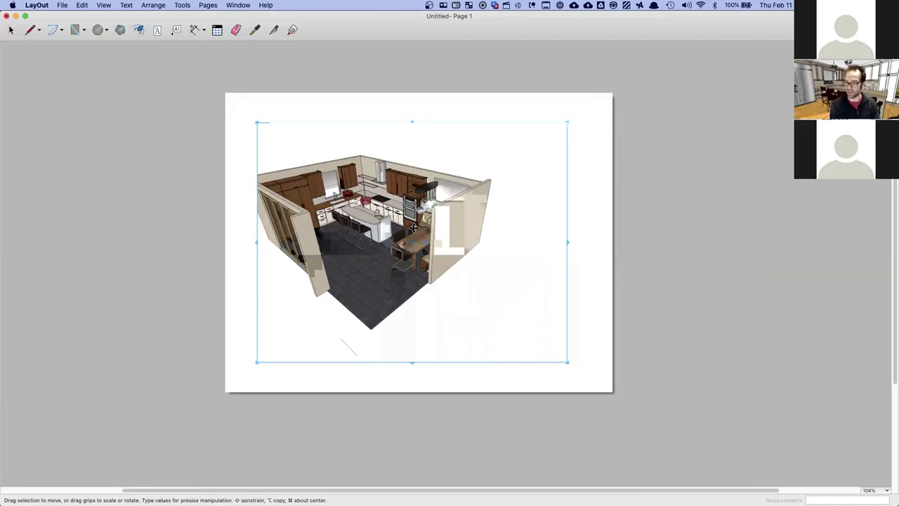
mouse_move(373, 221)
left_mouse_down()
mouse_move(432, 221)
mouse_move(353, 207)
mouse_move(333, 191)
left_mouse_up()
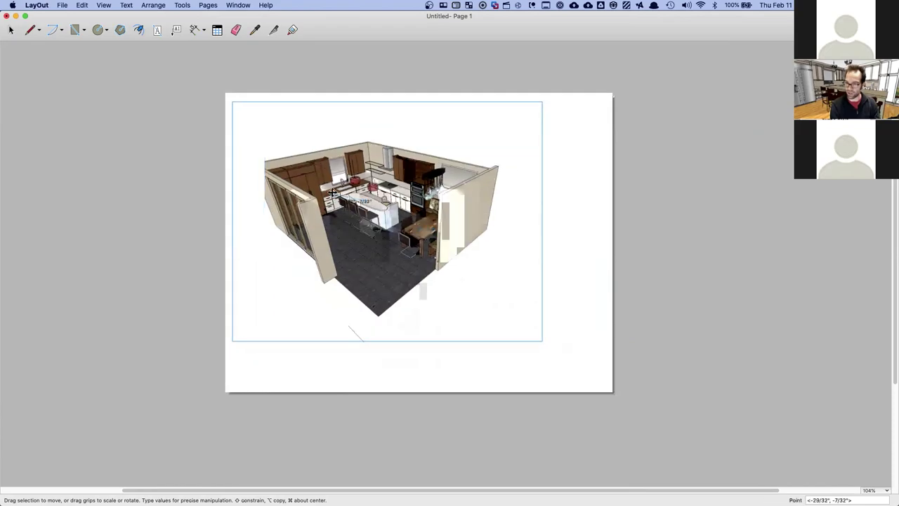
left_click_drag(542, 341, 607, 341)
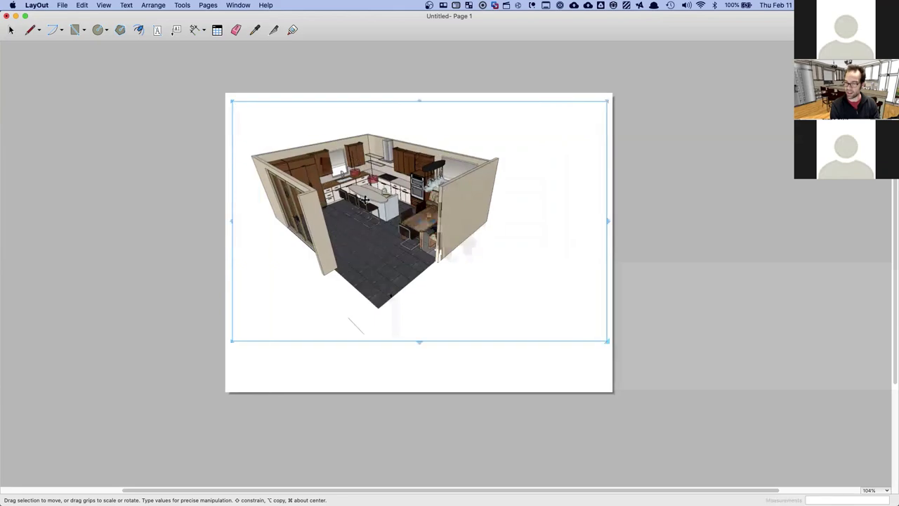
Set the viewport to the Top standard view and reposition the kitchen inside its frame
right_click(341, 189)
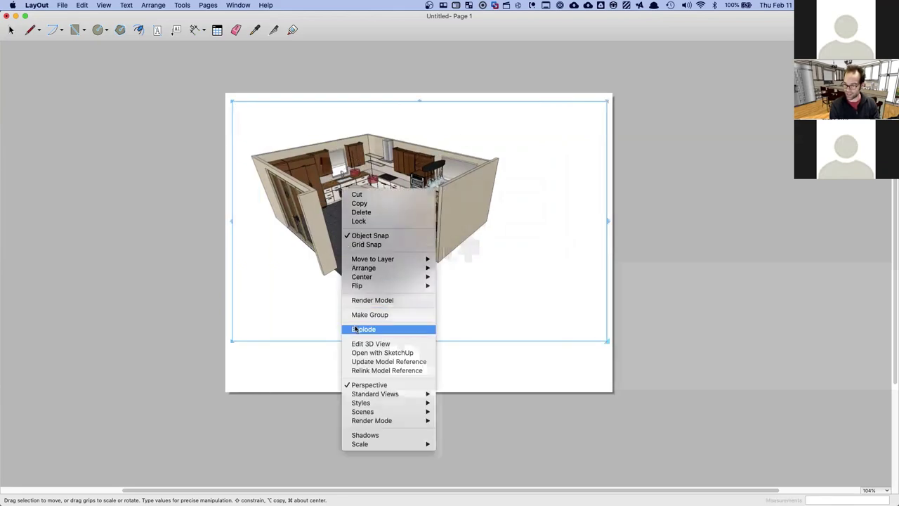
mouse_move(378, 395)
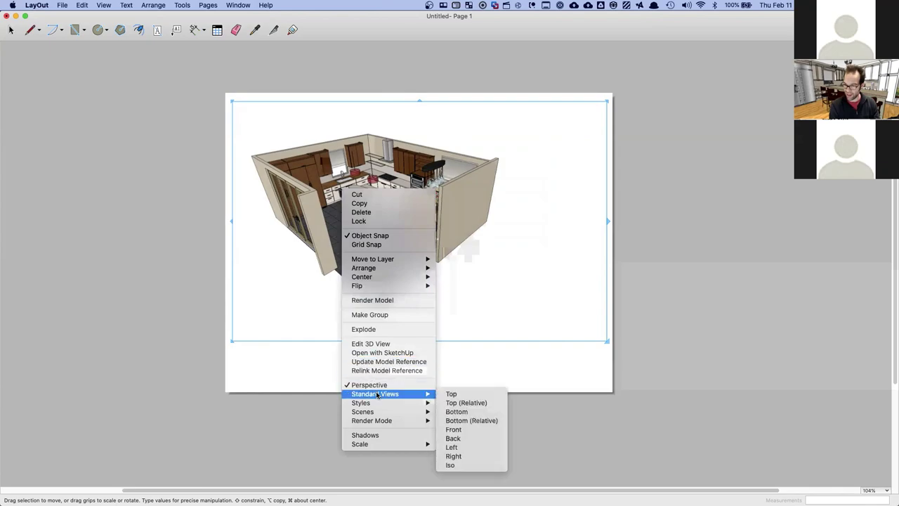
left_click(458, 393)
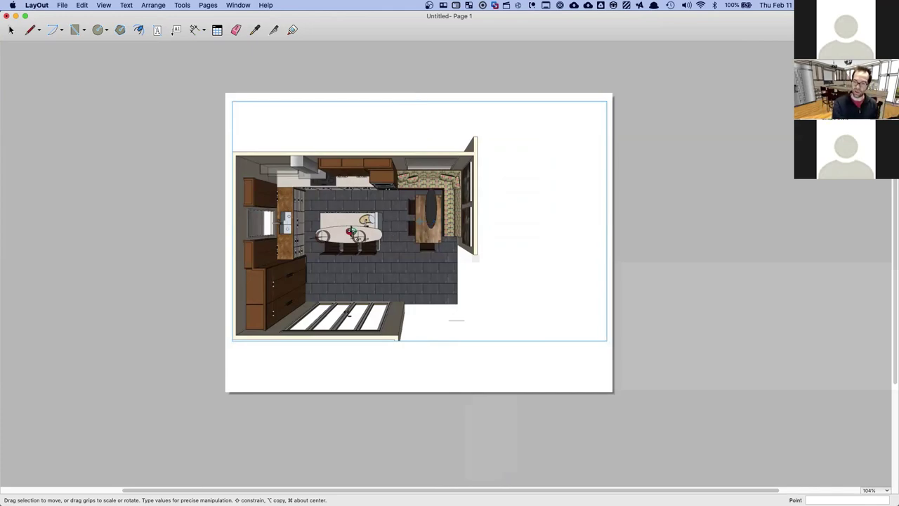
double_click(357, 203)
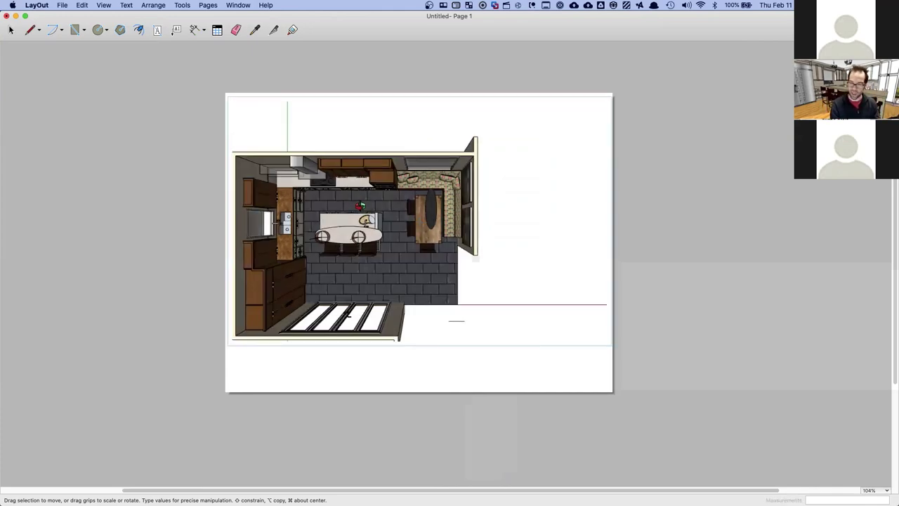
mouse_move(353, 212)
left_mouse_down()
mouse_move(355, 203)
mouse_move(331, 209)
mouse_move(373, 188)
mouse_move(366, 200)
left_mouse_up()
left_click(189, 139)
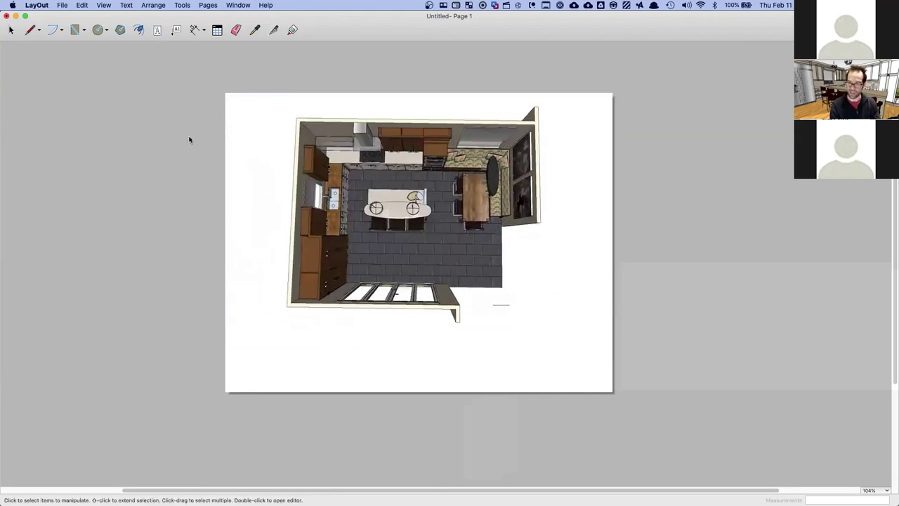
Reapply the Top standard view to straighten the plan, and shift the kitchen slightly down and left within the viewport
right_click(372, 184)
mouse_move(406, 390)
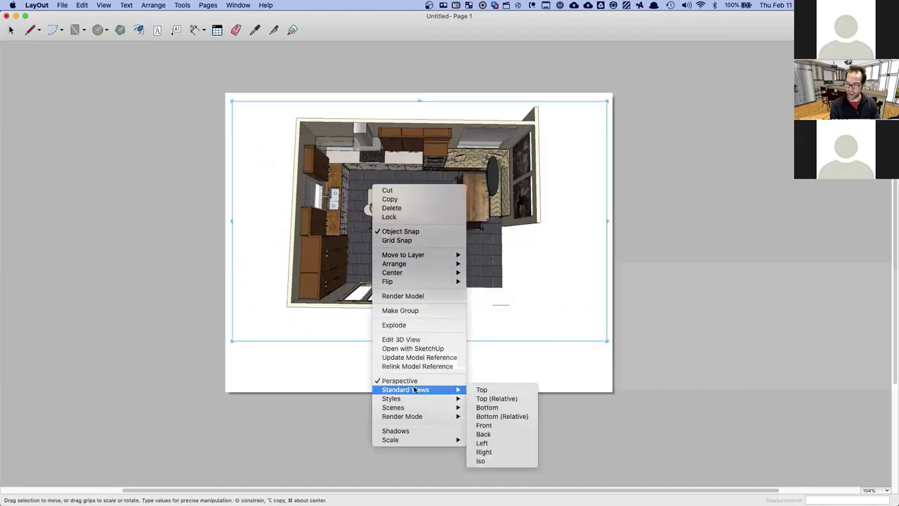
left_click(477, 390)
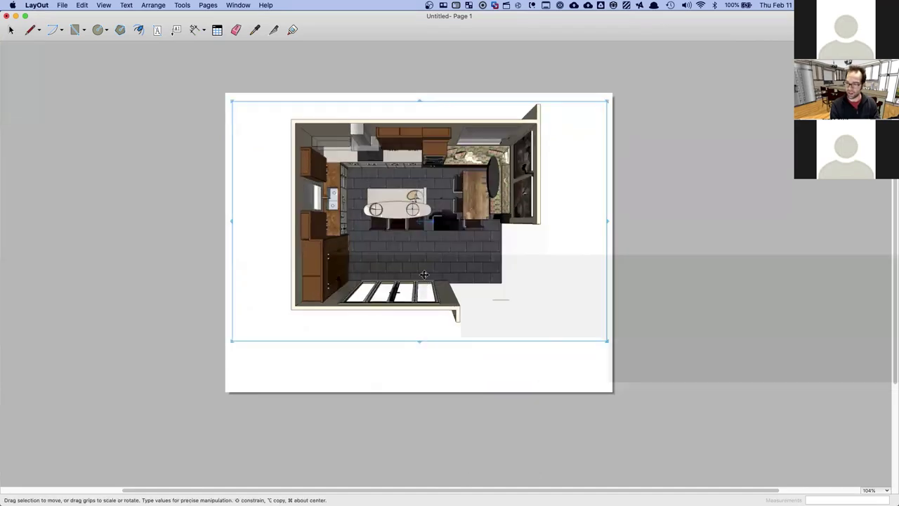
double_click(401, 204)
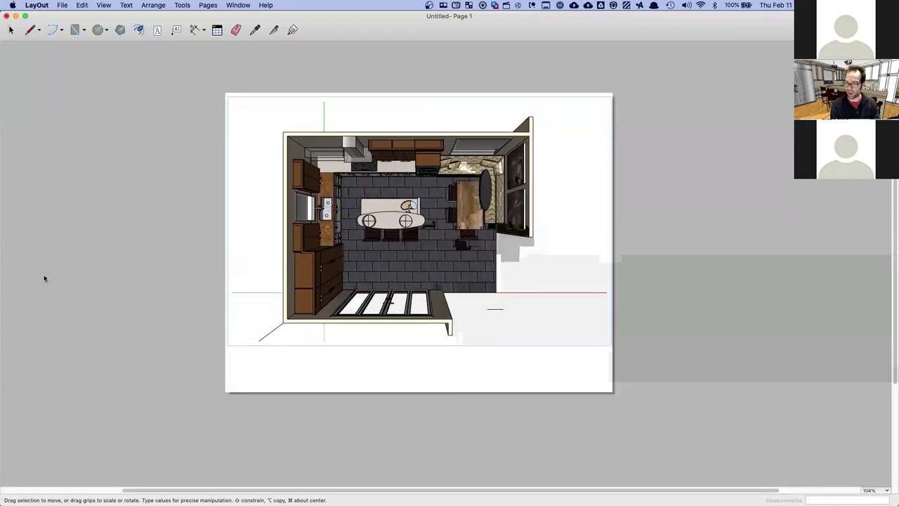
left_click(96, 242)
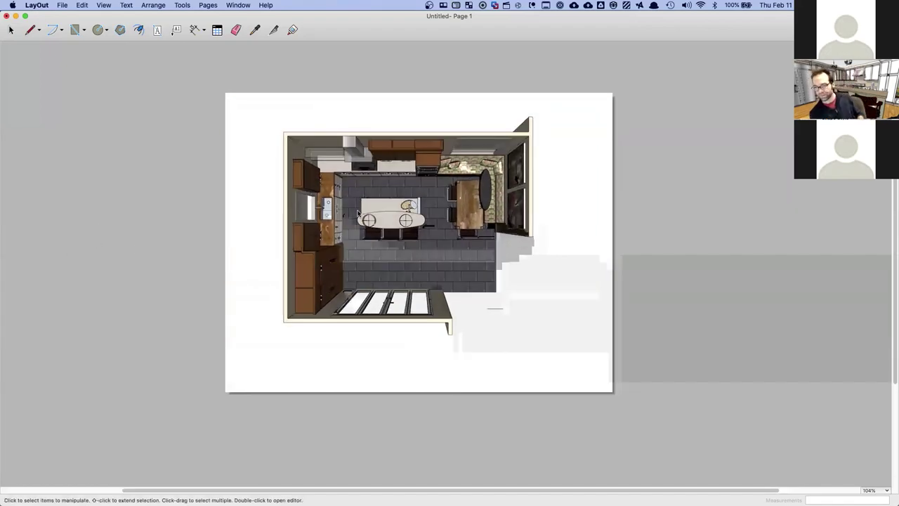
Label the upper-left cabinet on the plan with a leader reading "Plate Storage"
left_click(176, 30)
left_click(310, 170)
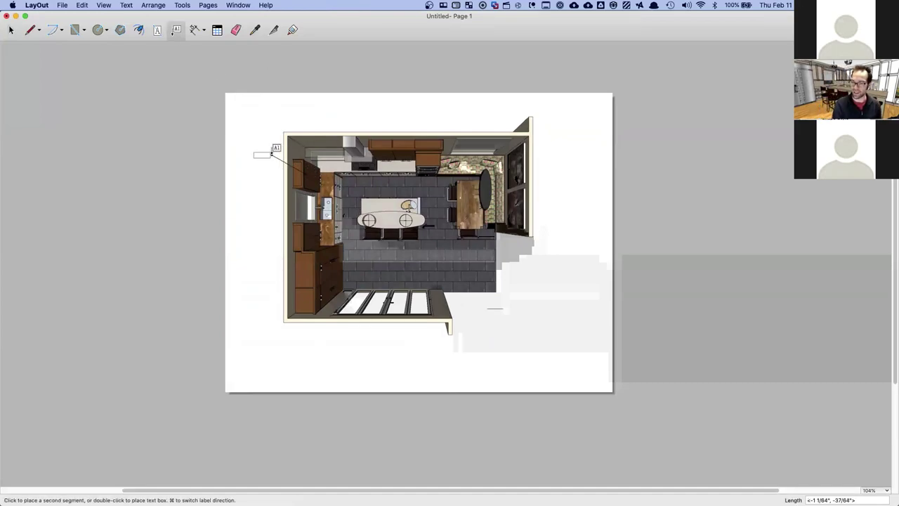
left_click(251, 144)
left_click(249, 149)
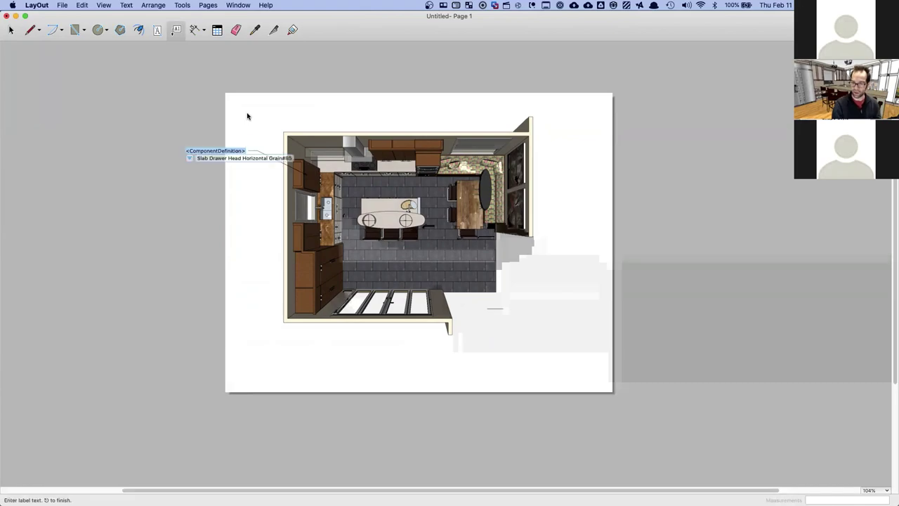
type("Plate Storage")
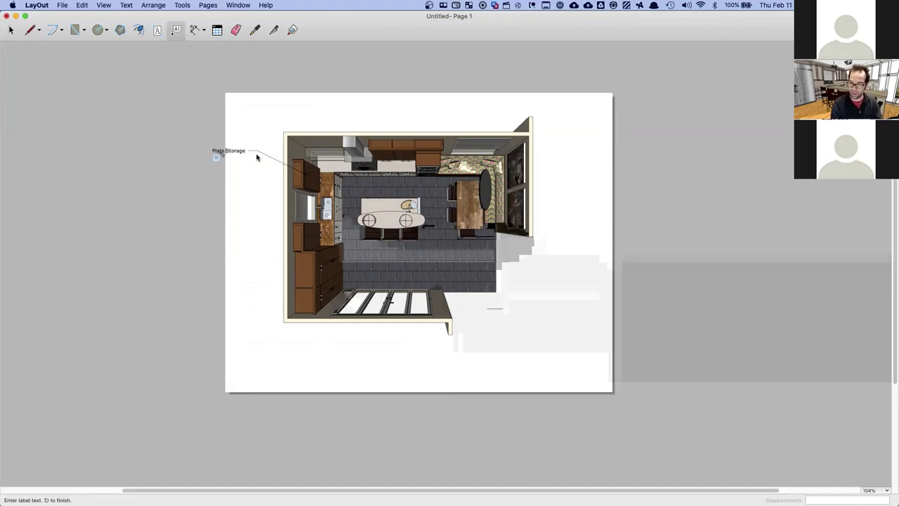
key("Escape")
key("space")
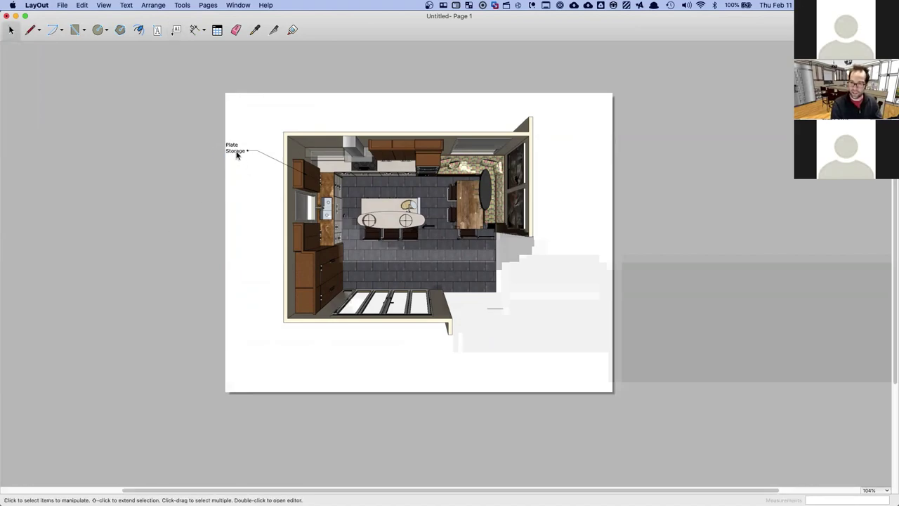
Move the "Plate Storage" label text closer to the kitchen's outer wall
left_click(243, 153)
left_click_drag(237, 145, 249, 145)
left_click(256, 127)
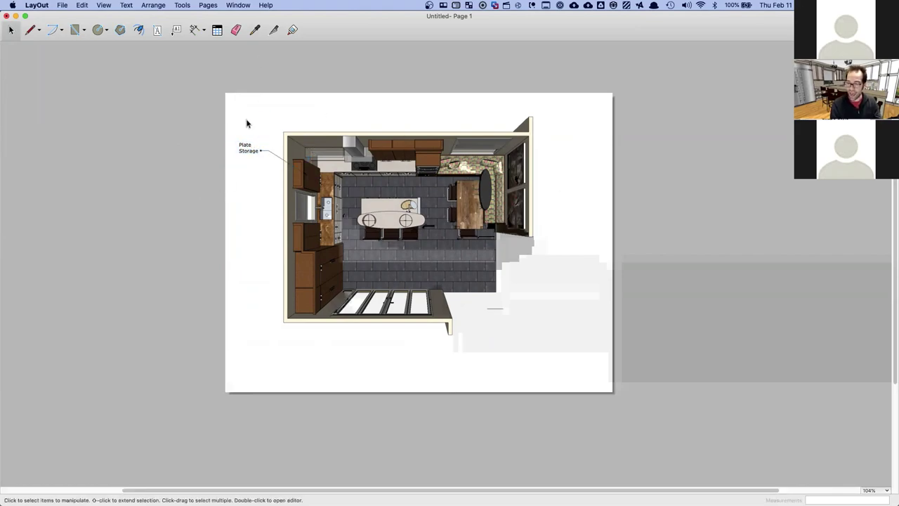
Dimension the full inside length of the plan's upper wall and left wall, placing both dimension lines outside the room
left_click(194, 29)
left_click(286, 133)
left_click(531, 133)
left_click(484, 116)
left_click(287, 137)
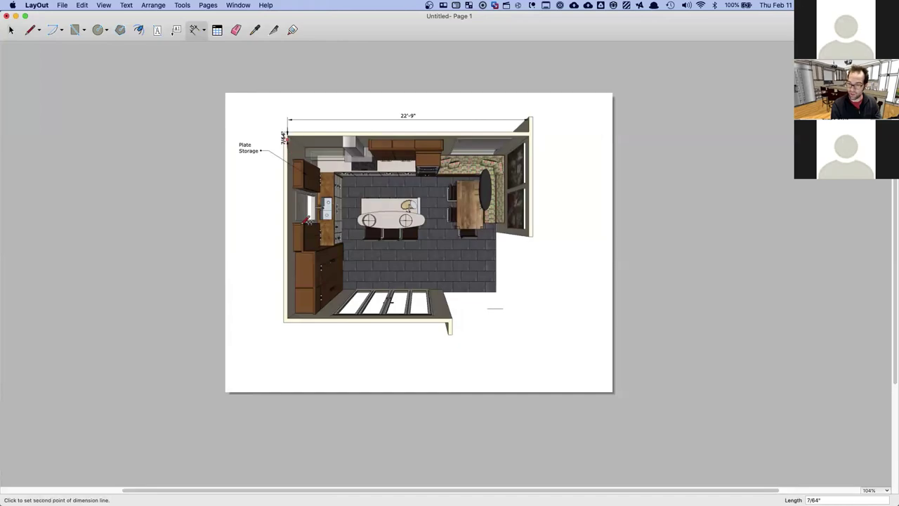
left_click(287, 317)
left_click(271, 316)
Dimension the plan's lower wall and right wall, placing both dimension lines outside the room
left_click(287, 318)
left_click(453, 321)
left_click(404, 341)
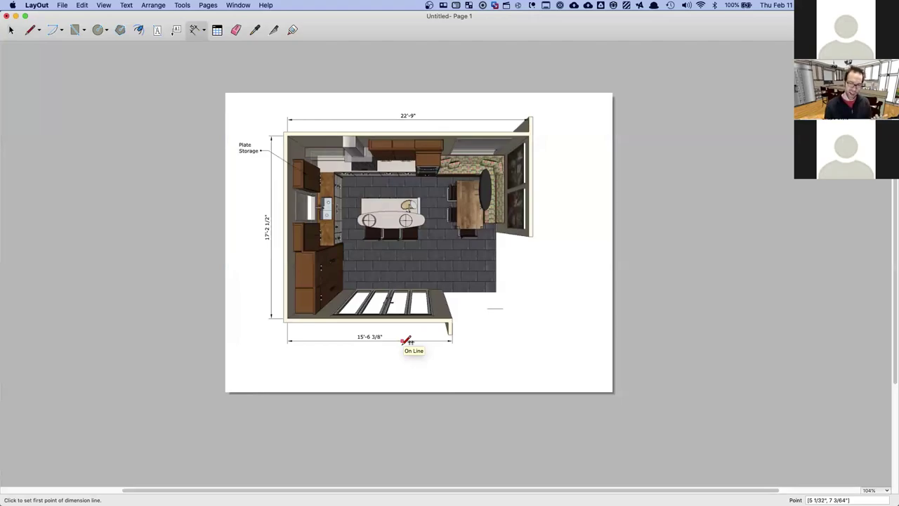
left_click(533, 134)
left_click(532, 234)
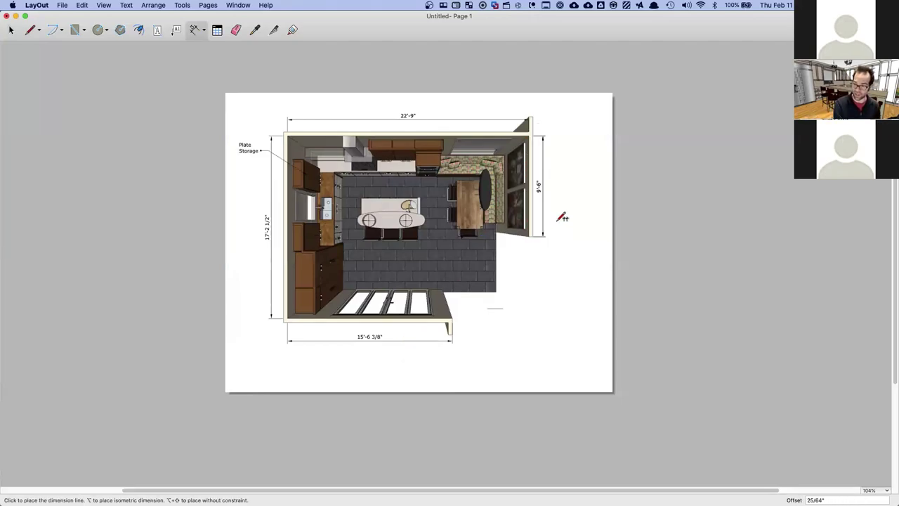
left_click(557, 196)
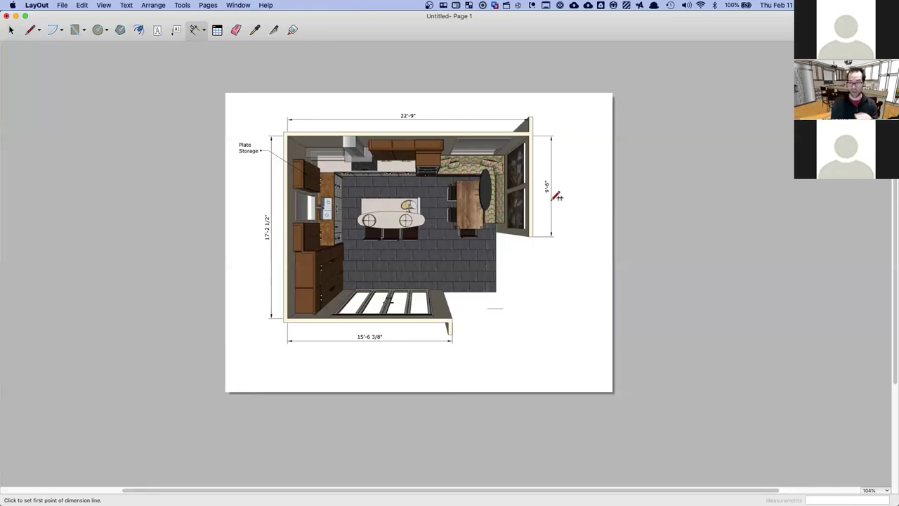
key("space")
Copy the kitchen plan viewport from page 1 and paste it onto the blank page 2
left_click(444, 208)
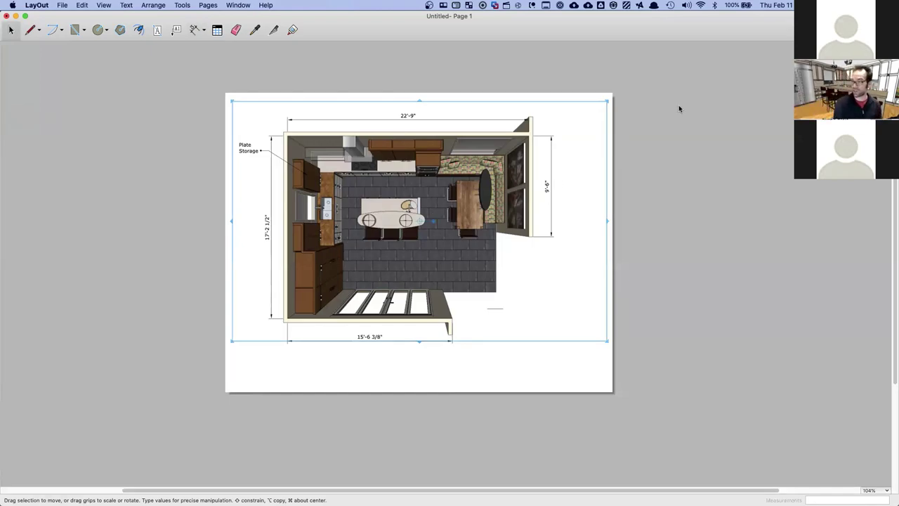
key("Page_Down")
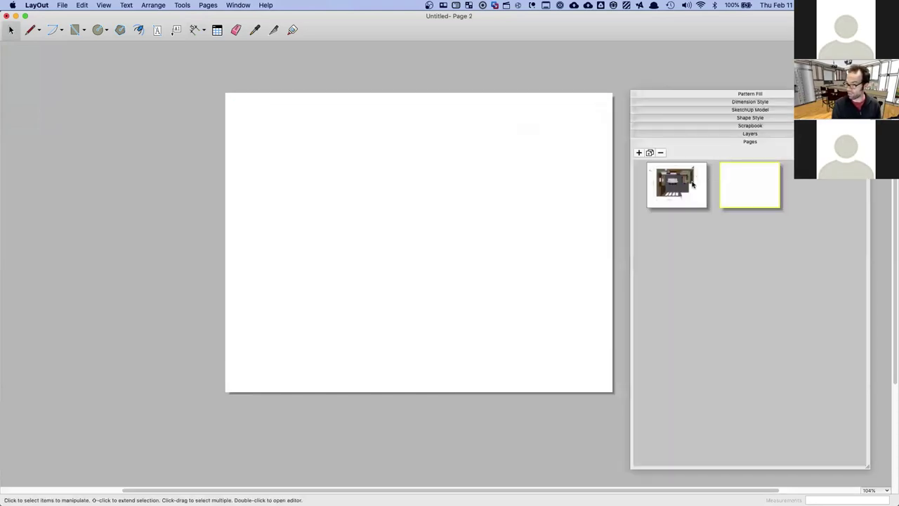
left_click(693, 184)
left_click(750, 183)
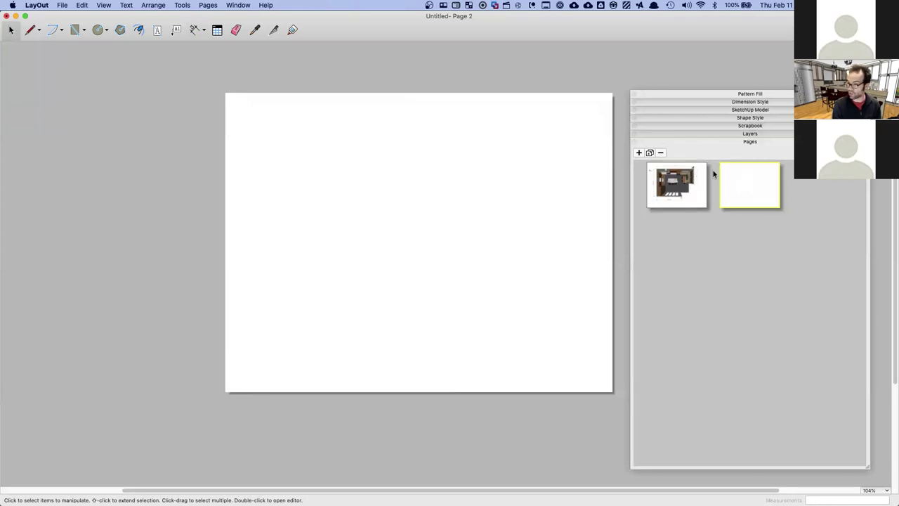
left_click(684, 186)
left_click(408, 193)
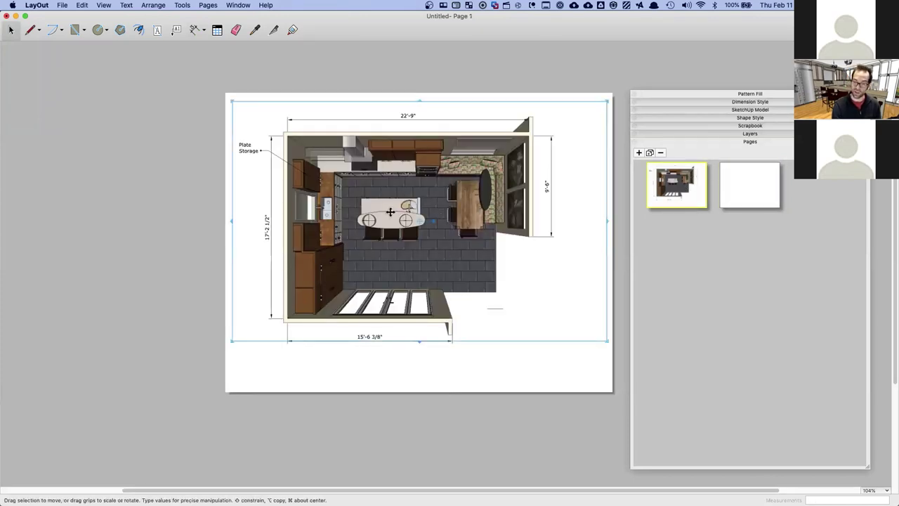
right_click(381, 194)
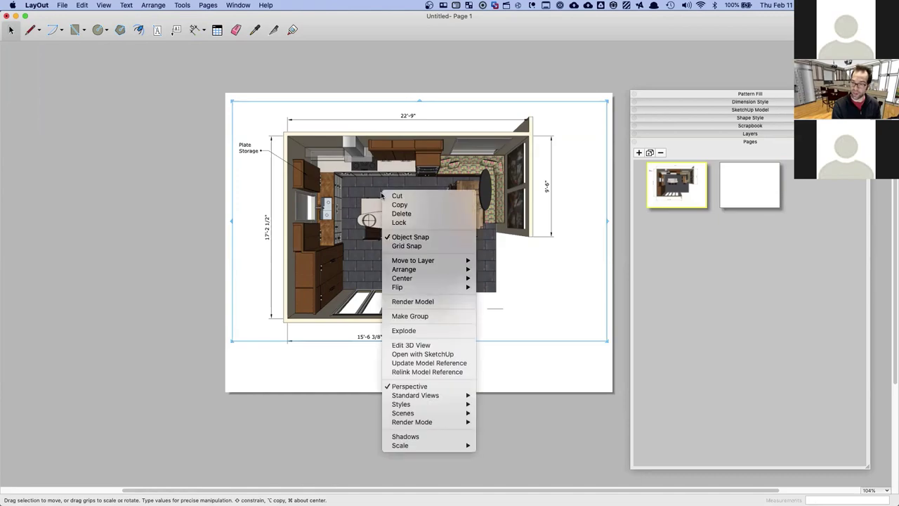
left_click(399, 204)
left_click(749, 179)
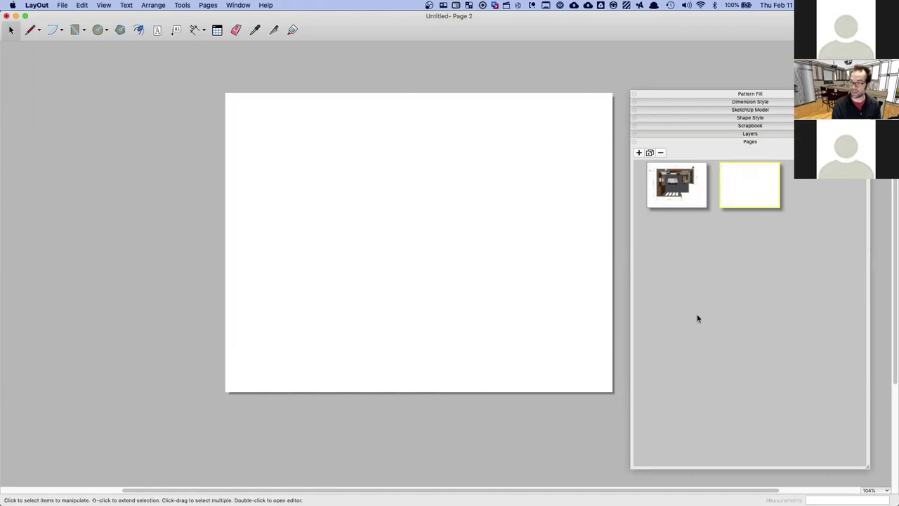
right_click(354, 184)
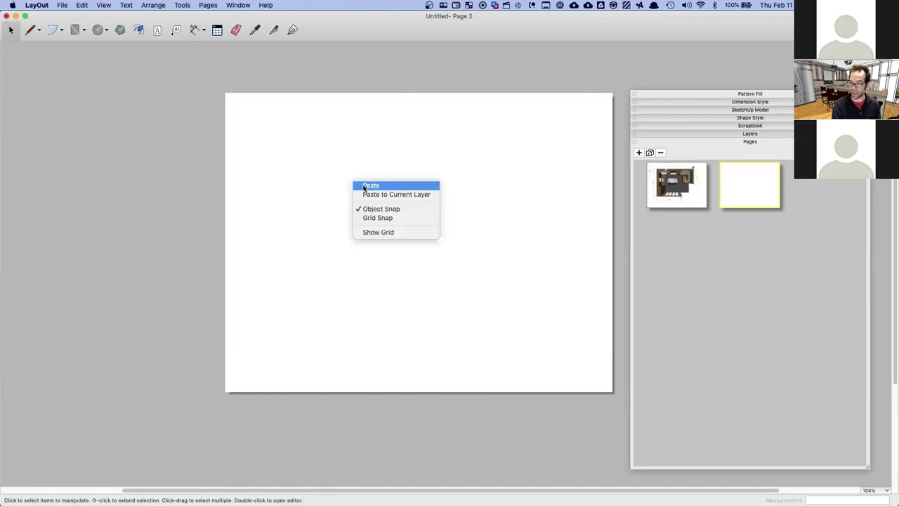
left_click(367, 186)
key("Escape")
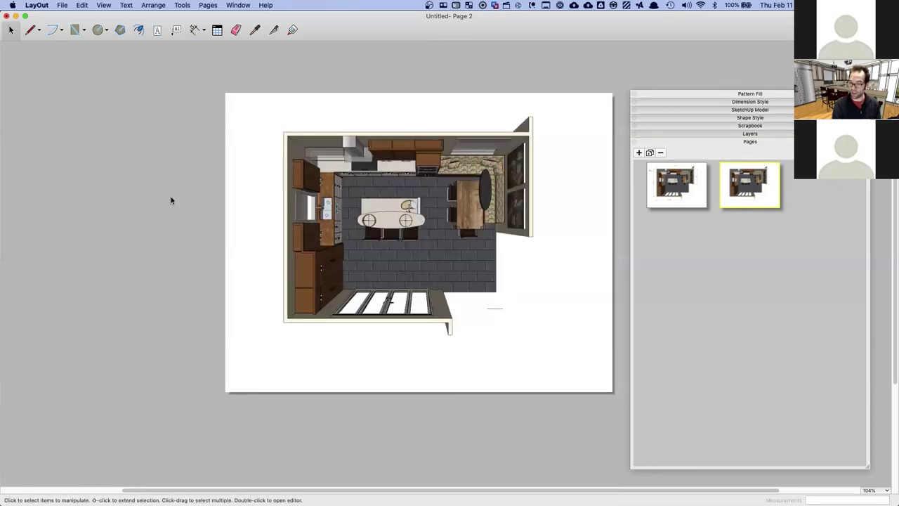
Turn off perspective for the plan viewport on page 2
left_click(306, 226)
right_click(306, 227)
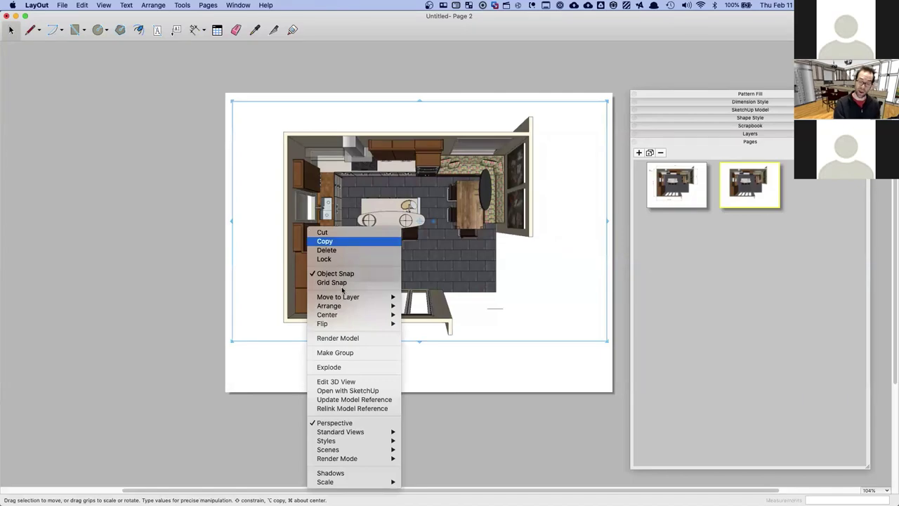
left_click(354, 422)
left_click(166, 139)
Dimension the left and upper walls of the parallel-projection plan on page 2
left_click(193, 30)
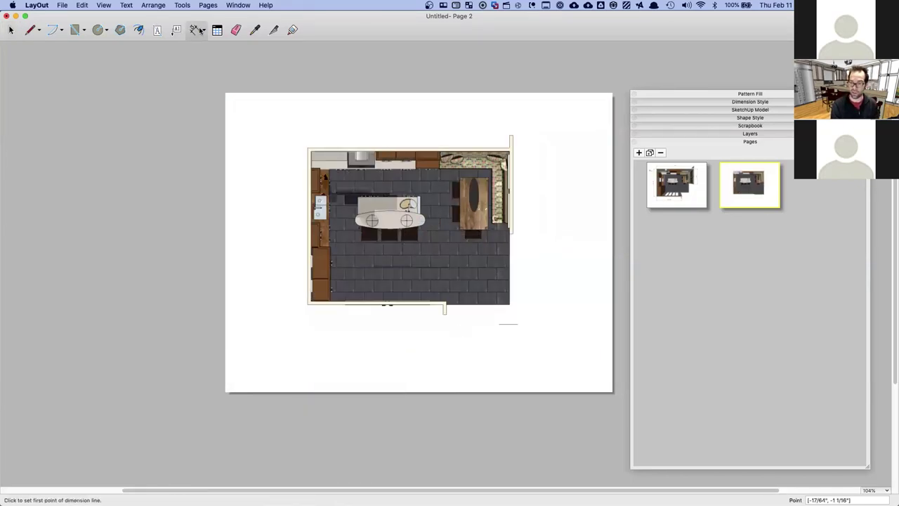
left_click(309, 150)
left_click(309, 301)
left_click(284, 260)
left_click(309, 149)
left_click(510, 149)
left_click(491, 126)
key("space")
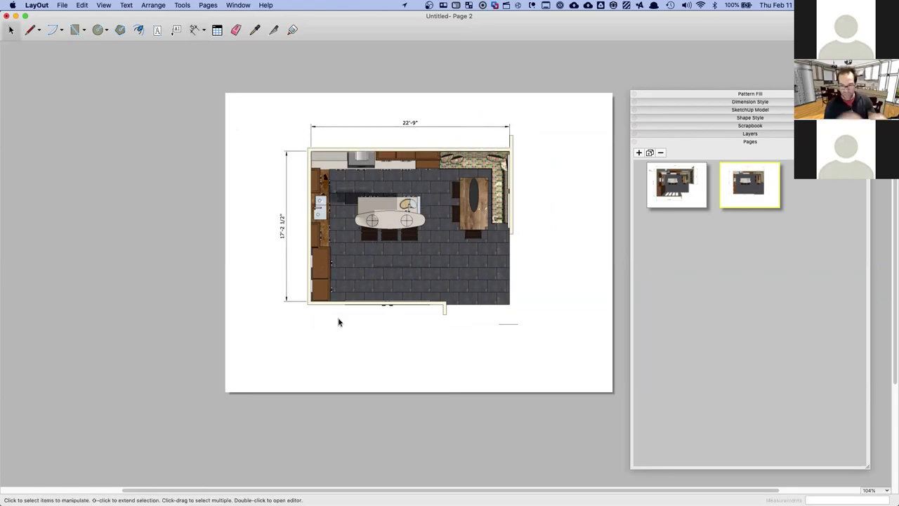
Set the scale of the page 2 plan viewport to 1/2" = 1'-0" (1:24)
left_click(367, 263)
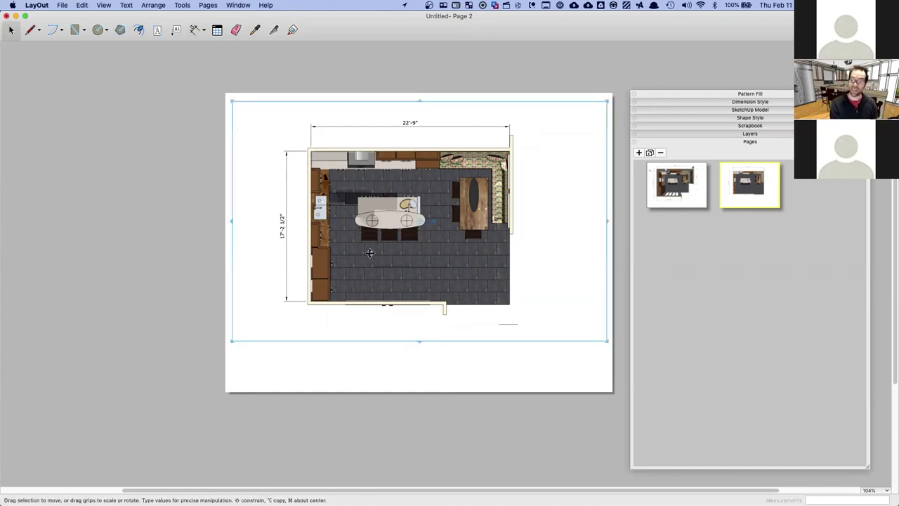
left_click(744, 110)
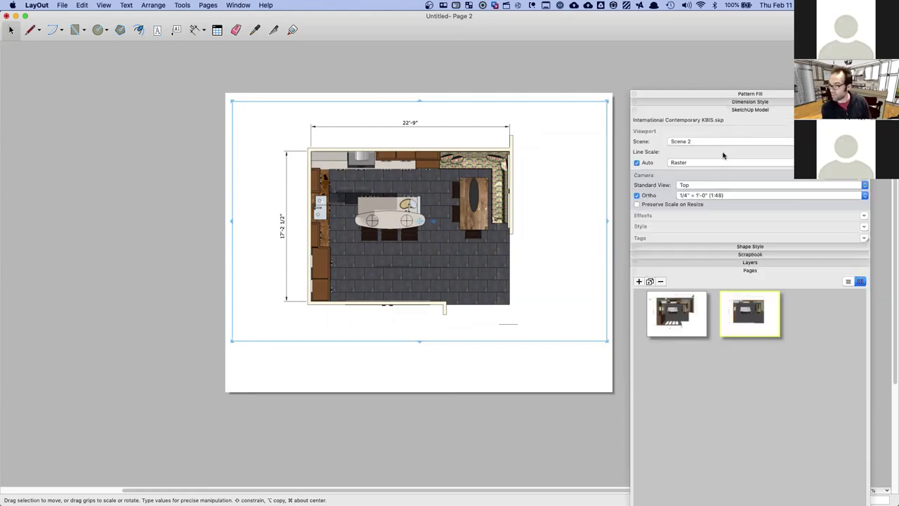
left_click(688, 197)
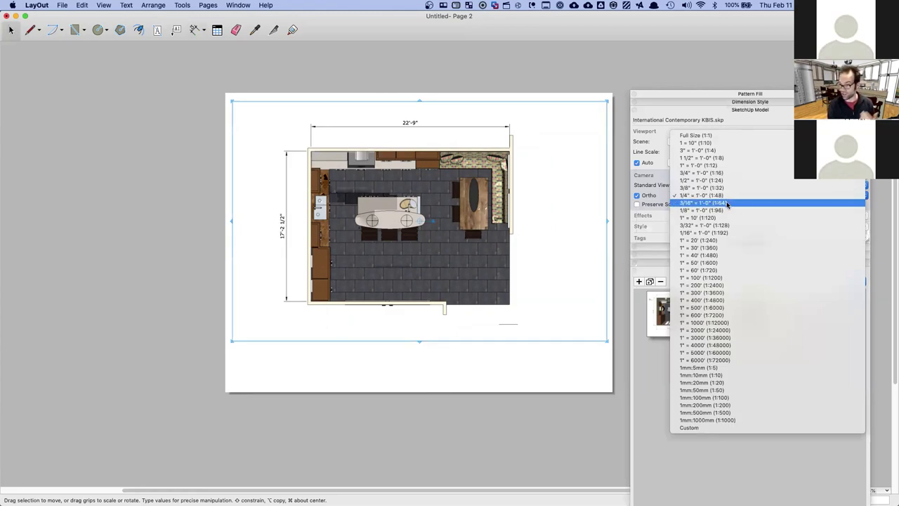
key("Escape")
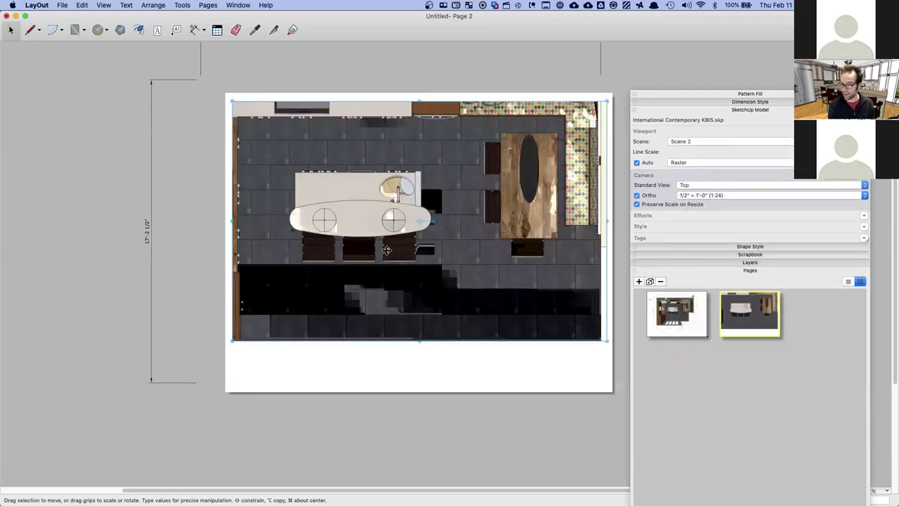
Set the scale of the page 2 plan viewport to 1/4" = 1'-0" (1:48)
left_click(713, 196)
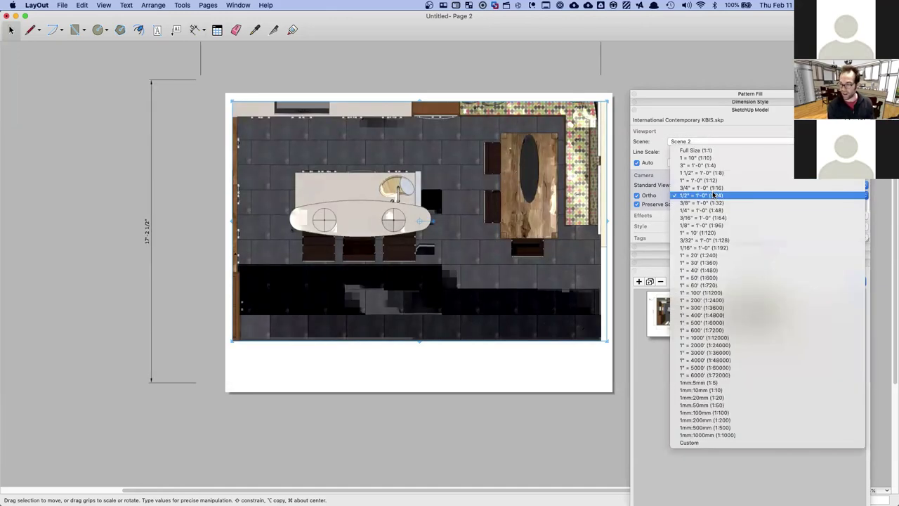
key("Escape")
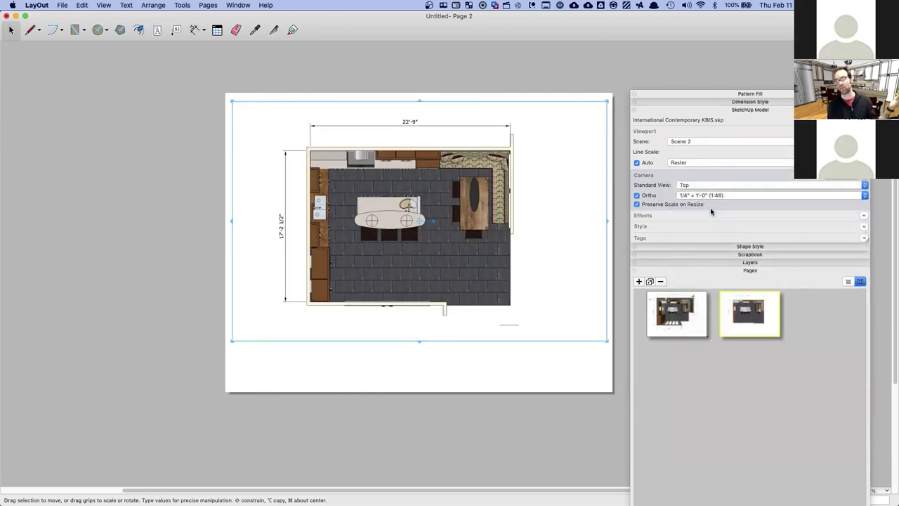
left_click(162, 272)
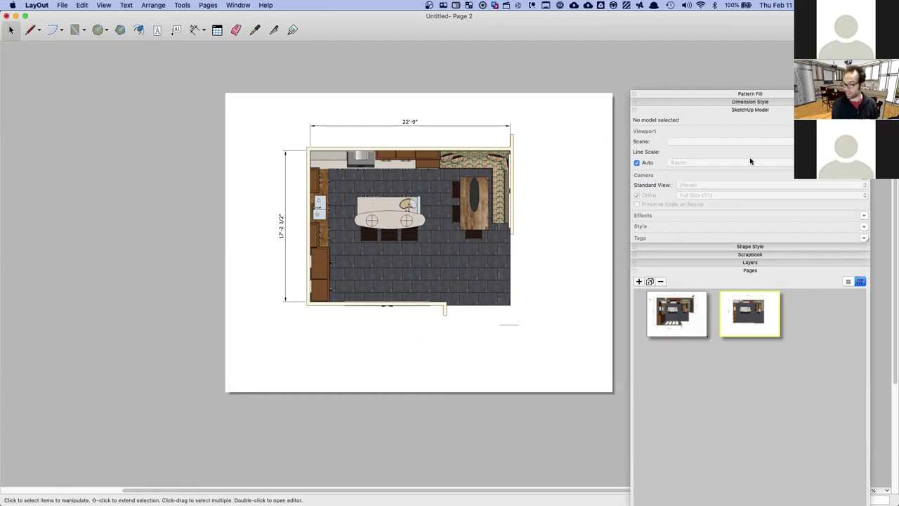
Add a third page and paste a copy of the page 2 plan viewport onto it
left_click(640, 282)
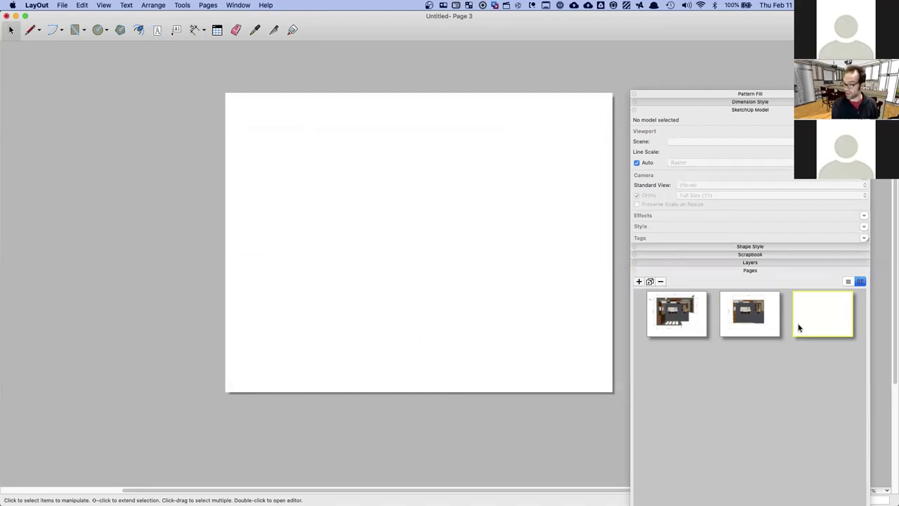
left_click(738, 309)
left_click(390, 233)
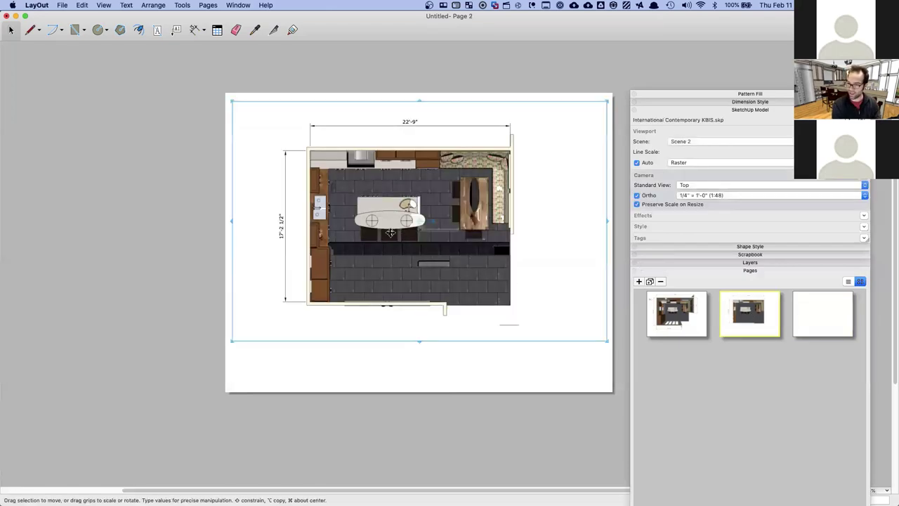
right_click(390, 233)
left_click(421, 247)
left_click(826, 312)
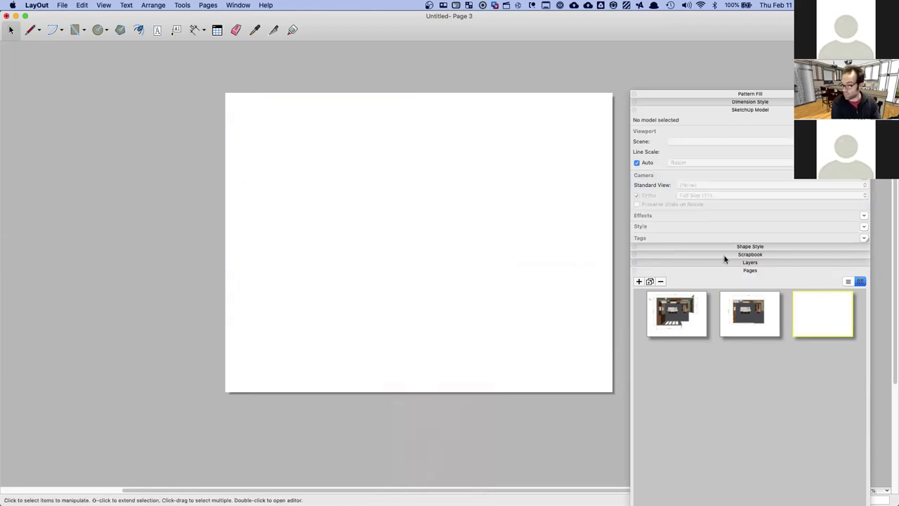
right_click(424, 180)
left_click(440, 183)
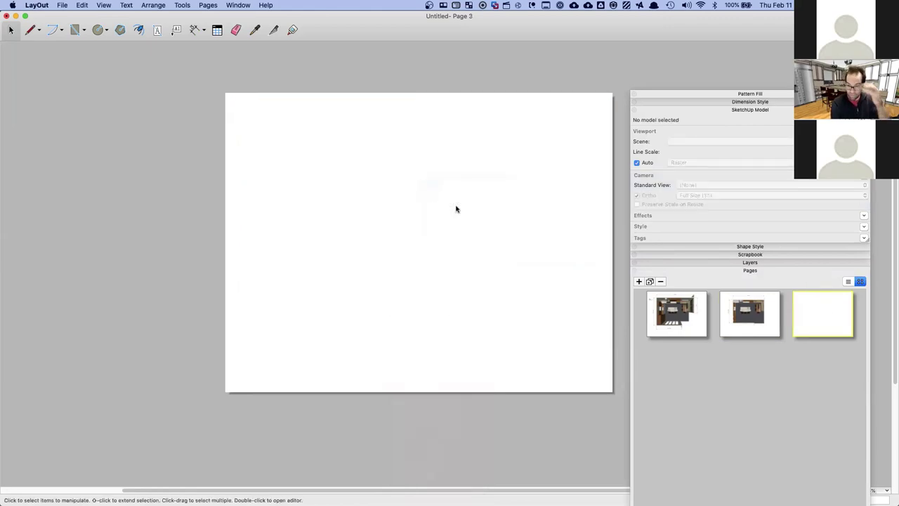
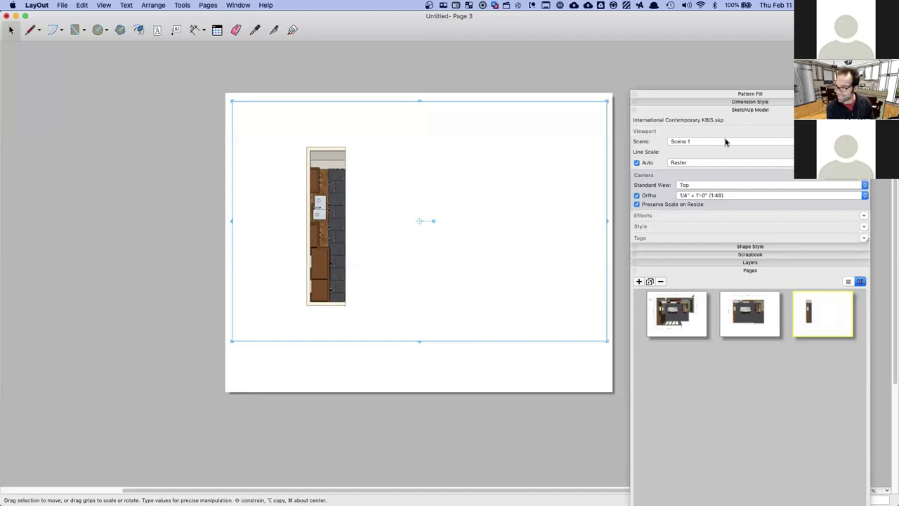
Delete the pasted model viewport from page 3
left_click(299, 218)
left_click(321, 227)
key("Delete")
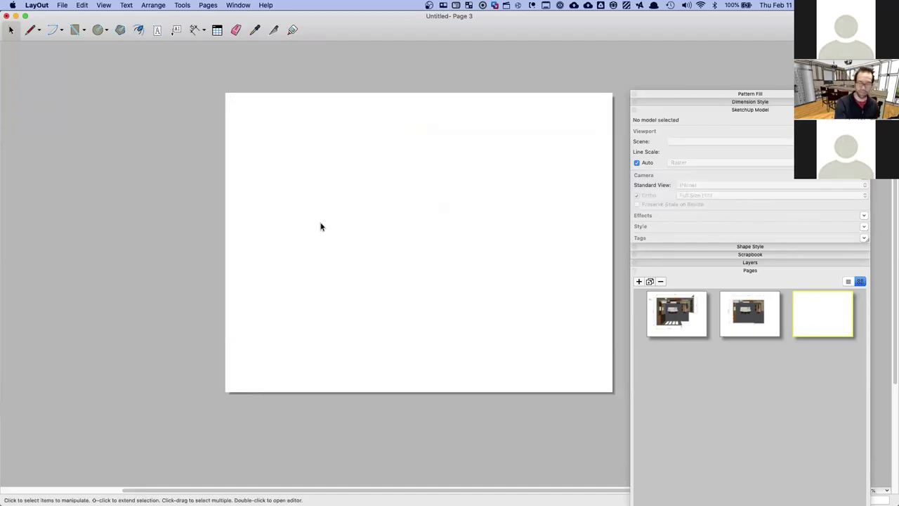
Insert the International Contemporary KBIS model from the Desktop onto page 3 and move its viewport slightly toward the page center
left_click(62, 5)
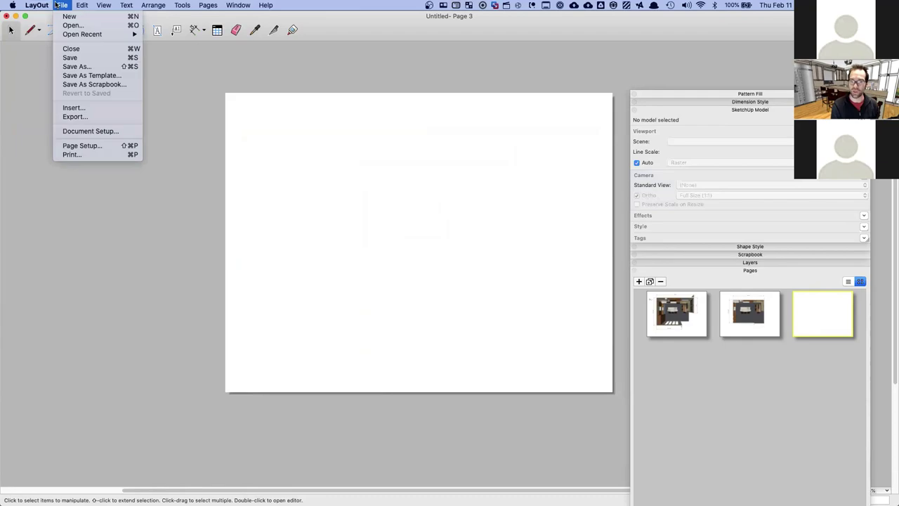
left_click(74, 107)
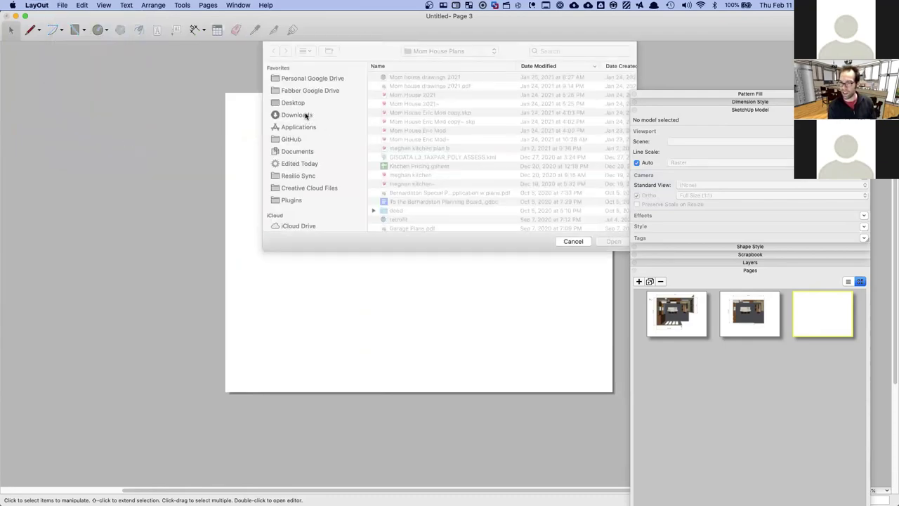
left_click(298, 104)
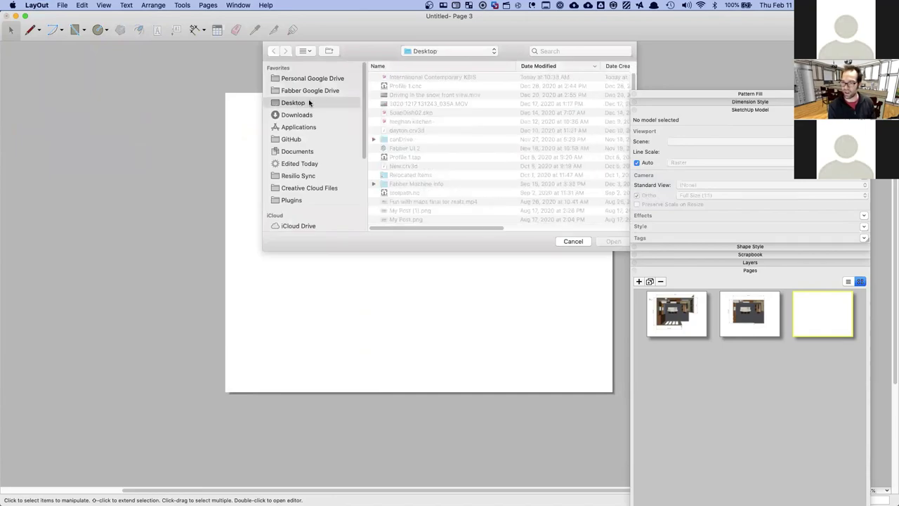
left_click(448, 79)
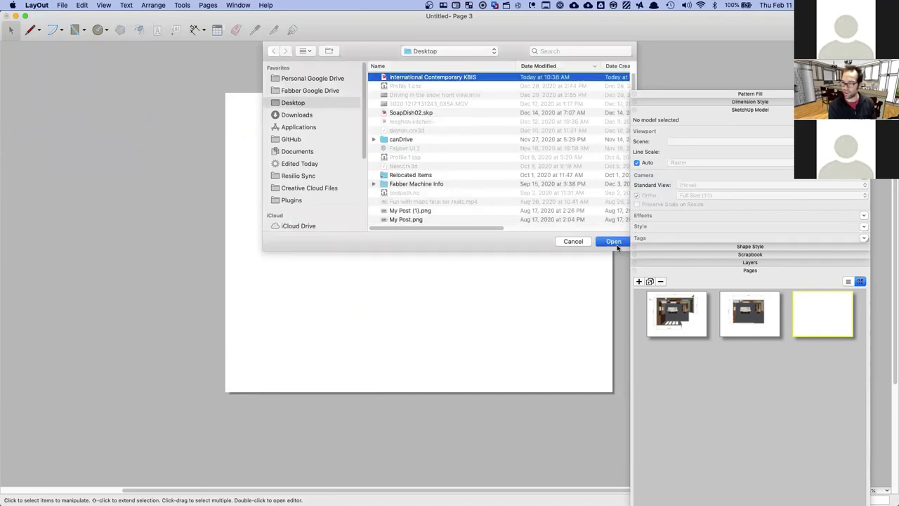
left_click(616, 244)
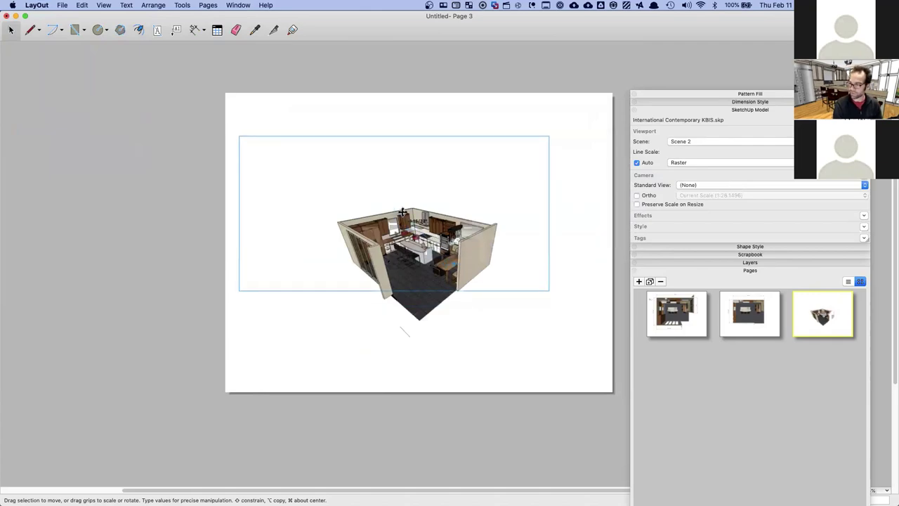
left_click_drag(403, 212, 419, 215)
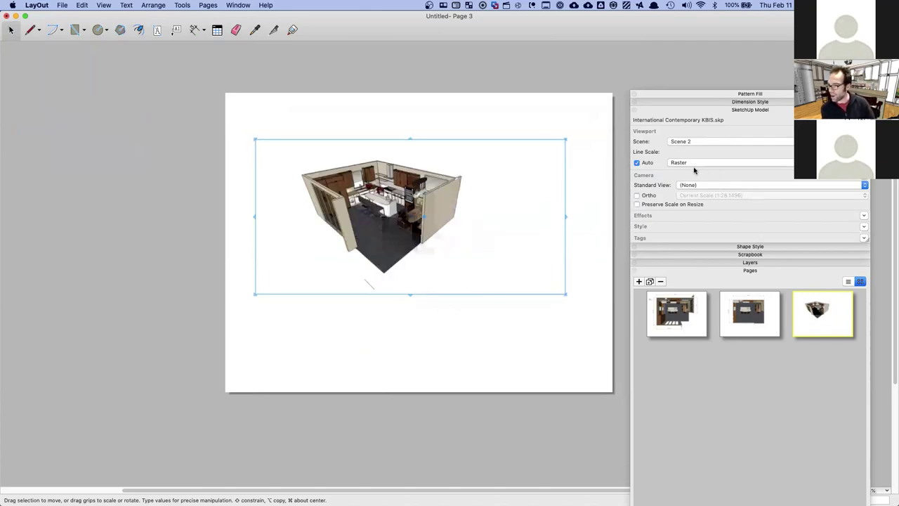
Switch the page 3 viewport to Scene 1 and enlarge it from two opposite corners across most of the page width
left_click(698, 142)
left_click(687, 133)
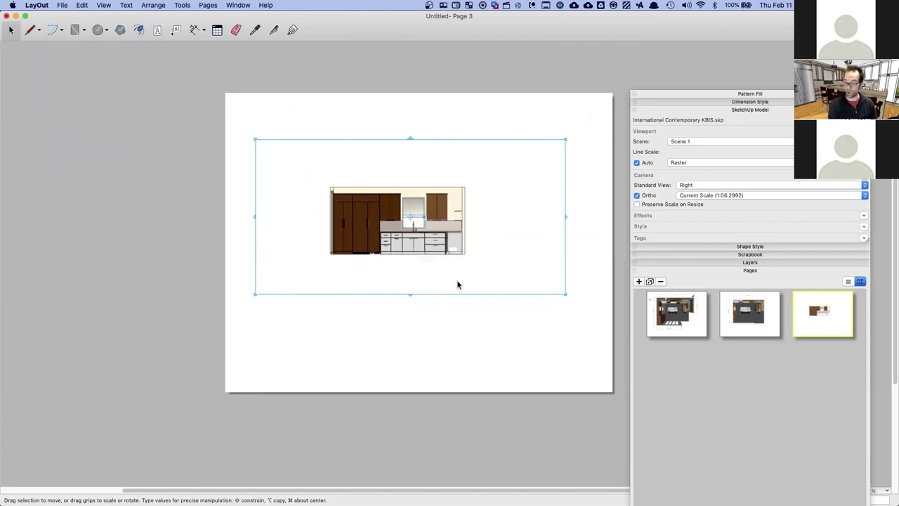
left_click_drag(566, 294, 596, 338)
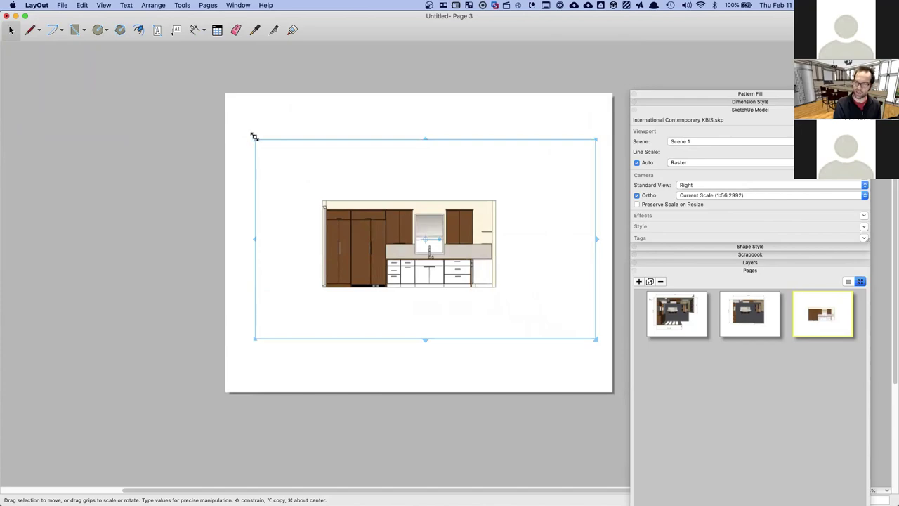
left_click_drag(255, 138, 233, 98)
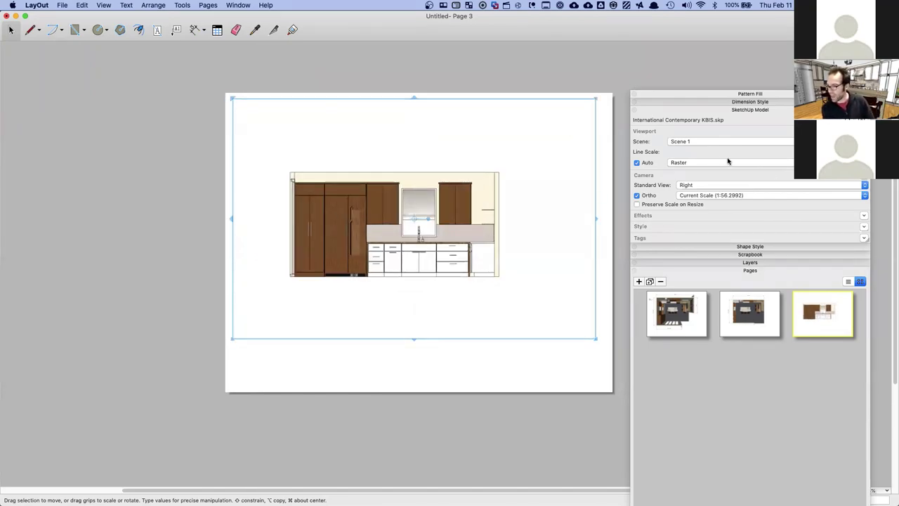
Try scales of 1/4" = 1'-0" (1:48) and 1/2" = 1'-0" (1:24) on the page 3 elevation viewport
left_click(701, 195)
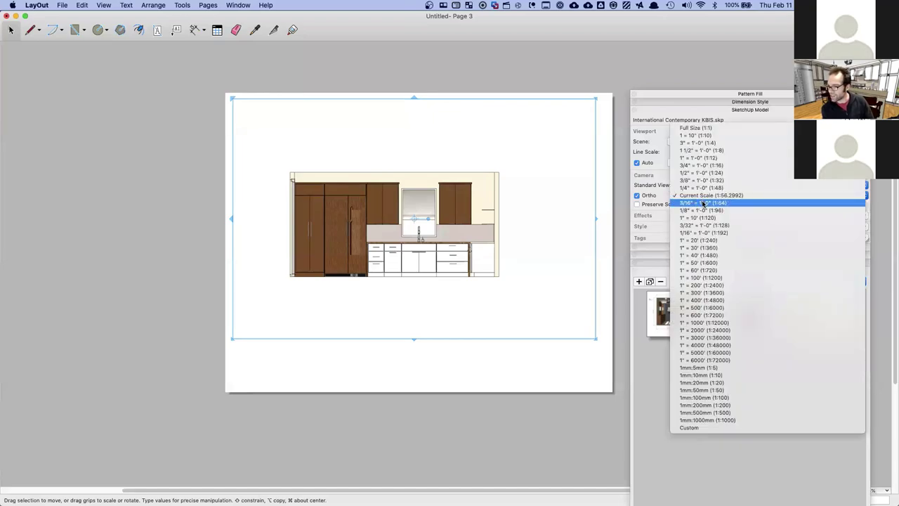
left_click(702, 187)
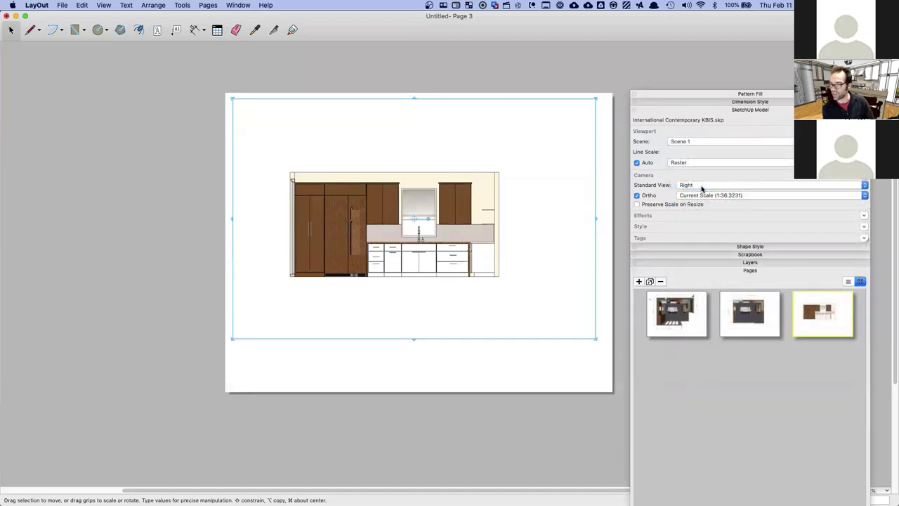
left_click(688, 197)
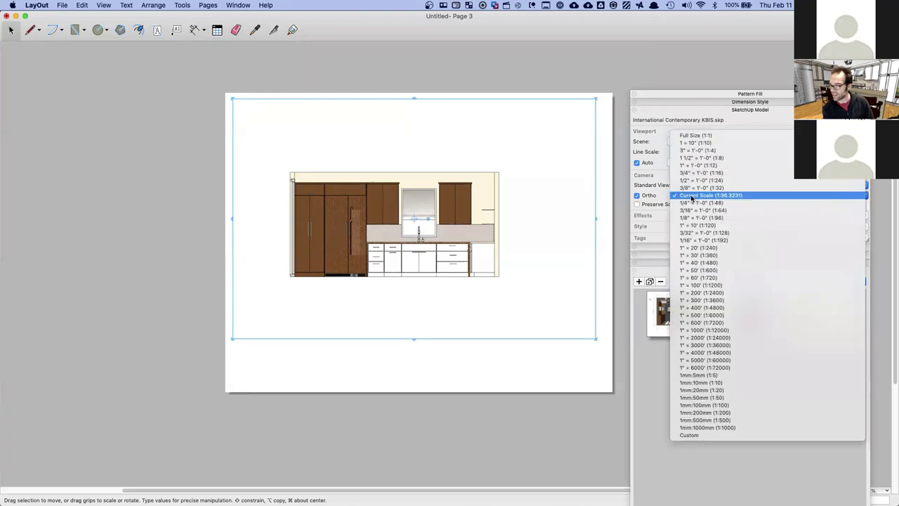
left_click(696, 203)
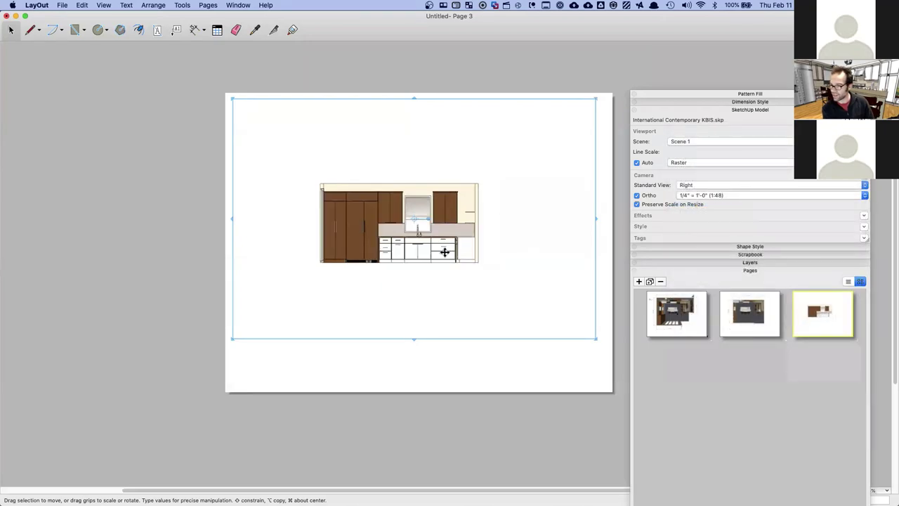
left_click(706, 196)
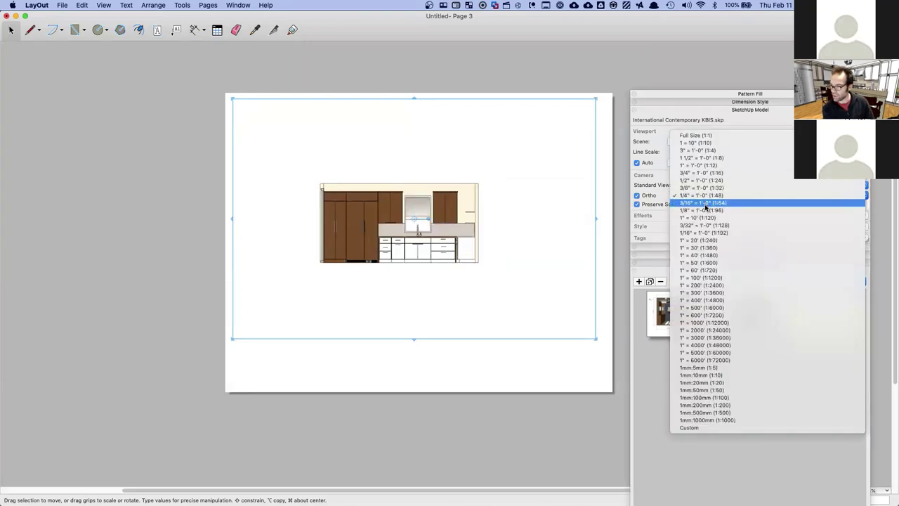
left_click(704, 181)
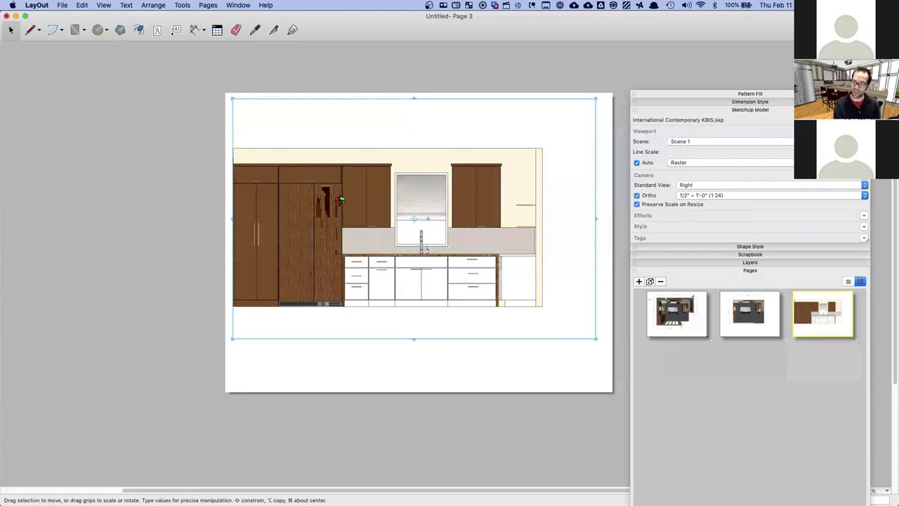
Reposition the elevation inside its viewport so the whole wall fits and set the scale to 1/2" = 1'-0" (1:24)
scroll(340, 200, "down", 2)
left_click_drag(335, 194, 355, 192)
left_click(128, 196)
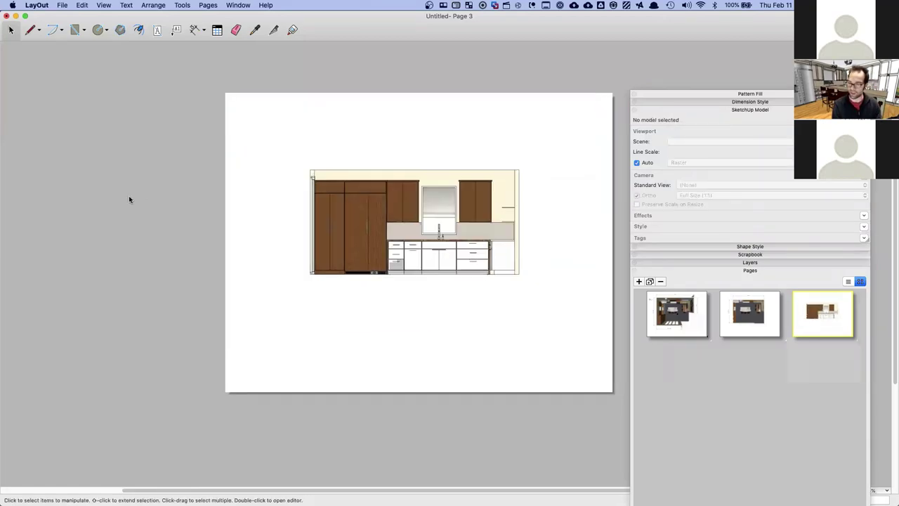
left_click(364, 208)
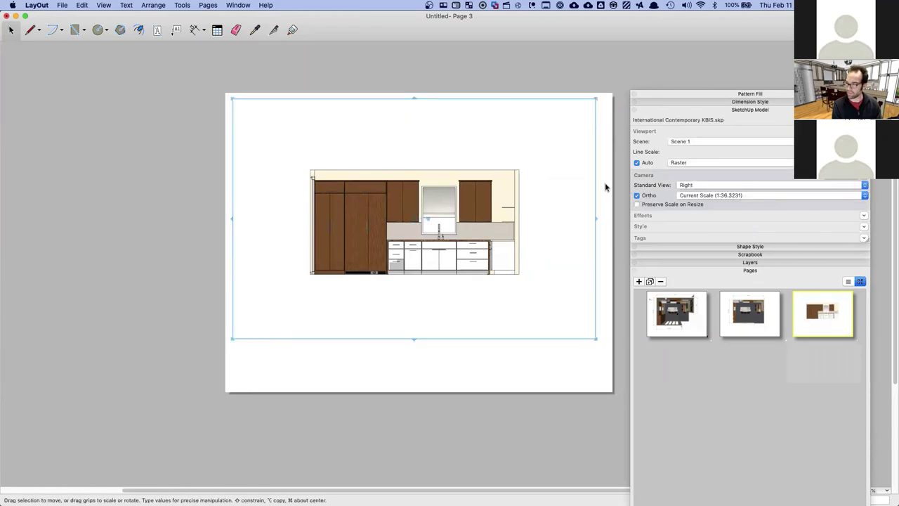
left_click(703, 196)
left_click(708, 180)
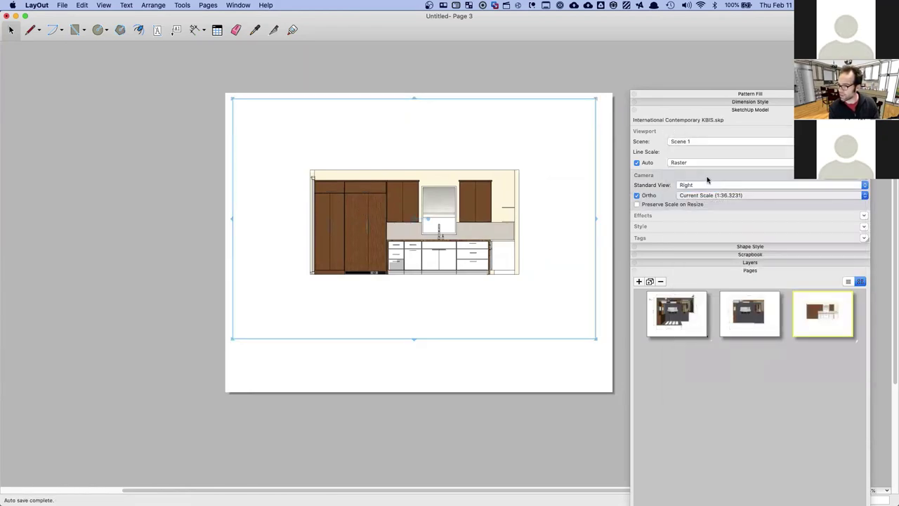
left_click(160, 253)
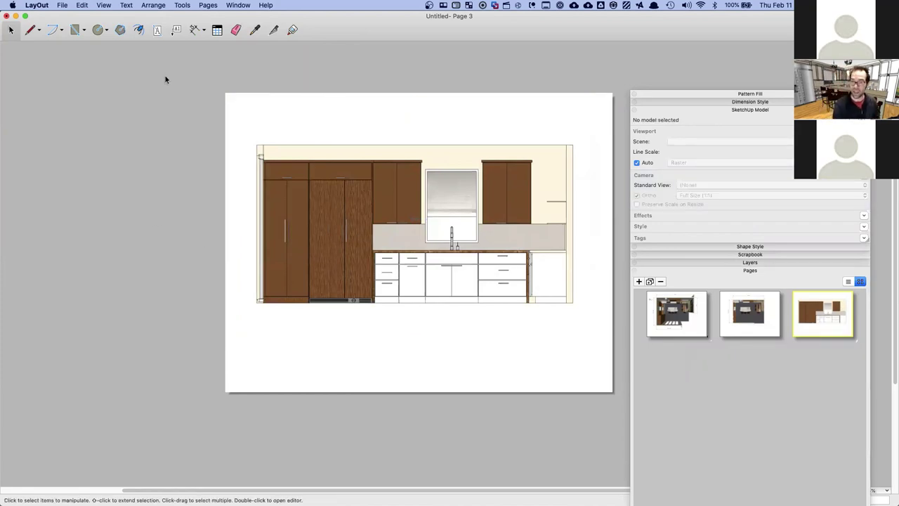
Dimension the elevation's overall interior width between the two side walls, placing the dimension line above the elevation
left_click(195, 30)
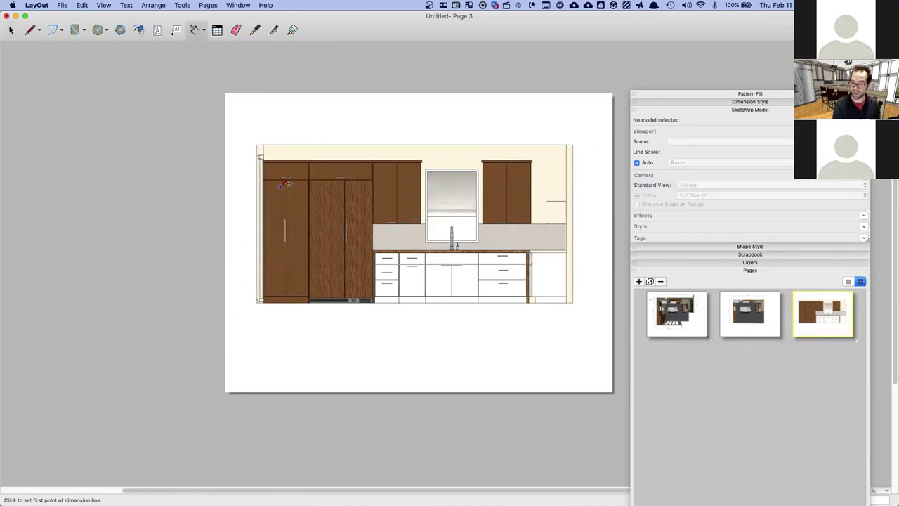
left_click(262, 145)
left_click(572, 144)
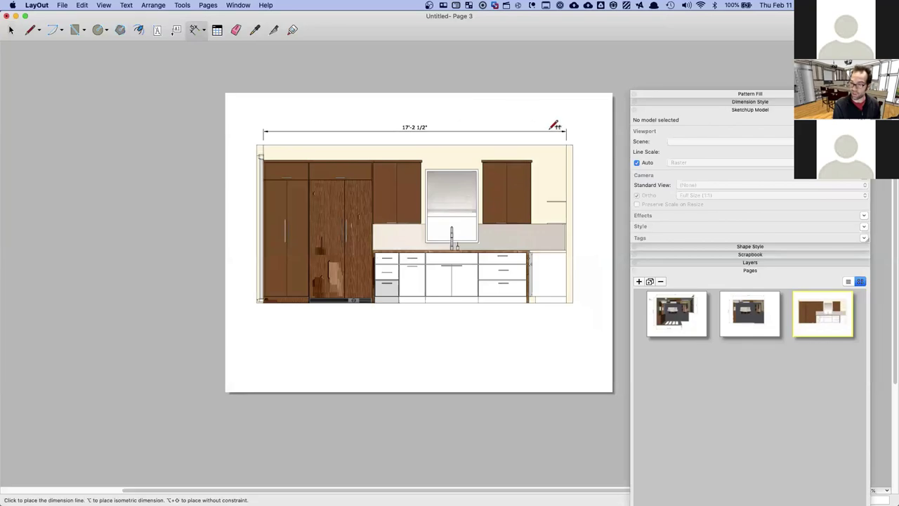
left_click(549, 129)
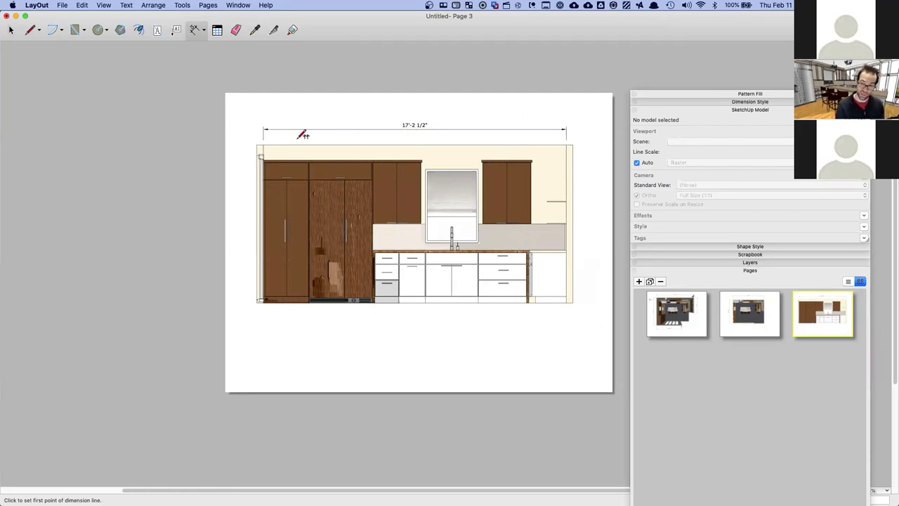
Move the overall width dimension line farther up from the elevation
key("space")
left_click(363, 130)
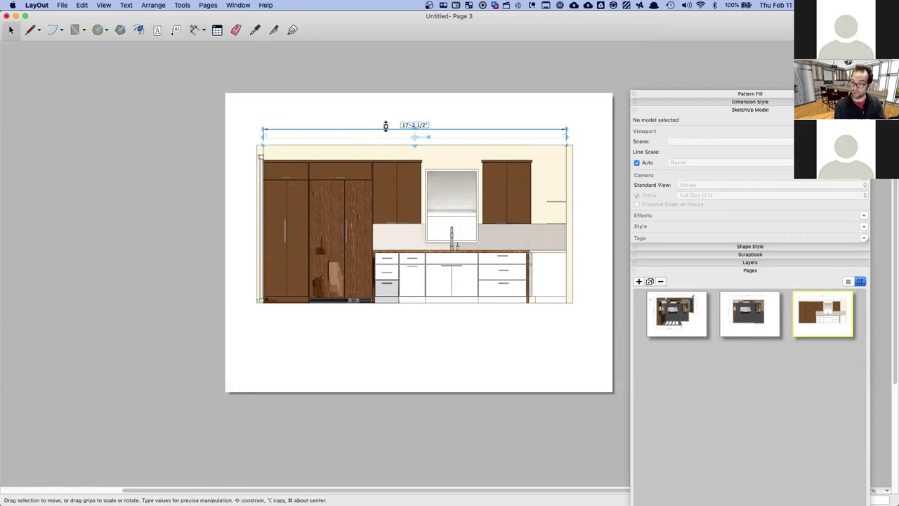
left_click_drag(415, 128, 413, 120)
left_click(241, 126)
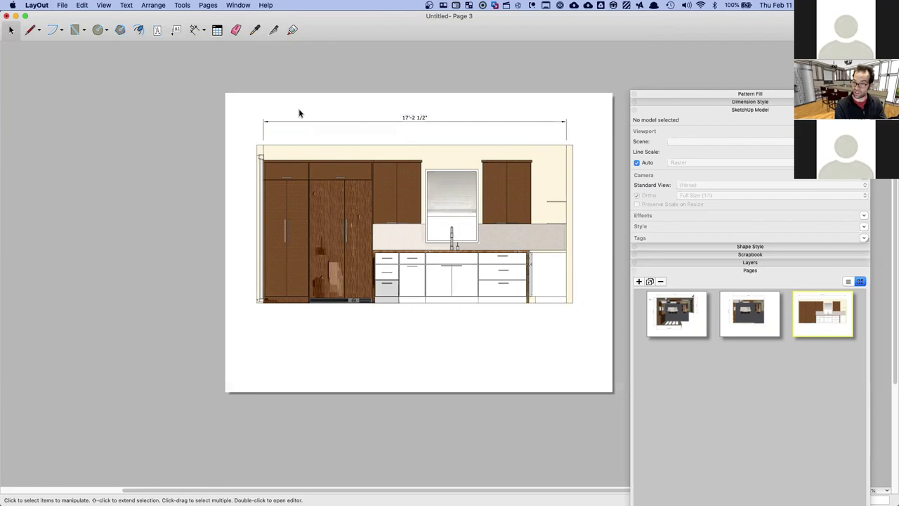
Change the length format of the overall width dimension to Fractional
left_click(429, 116)
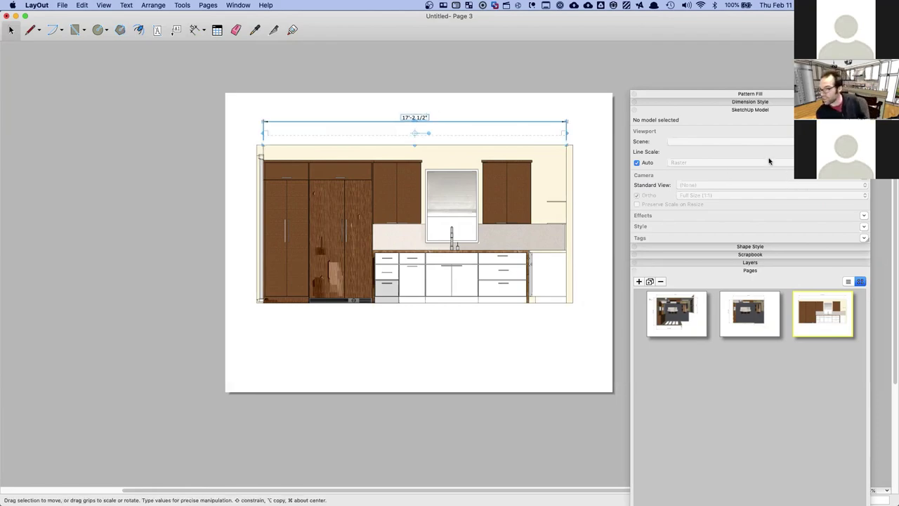
left_click(756, 102)
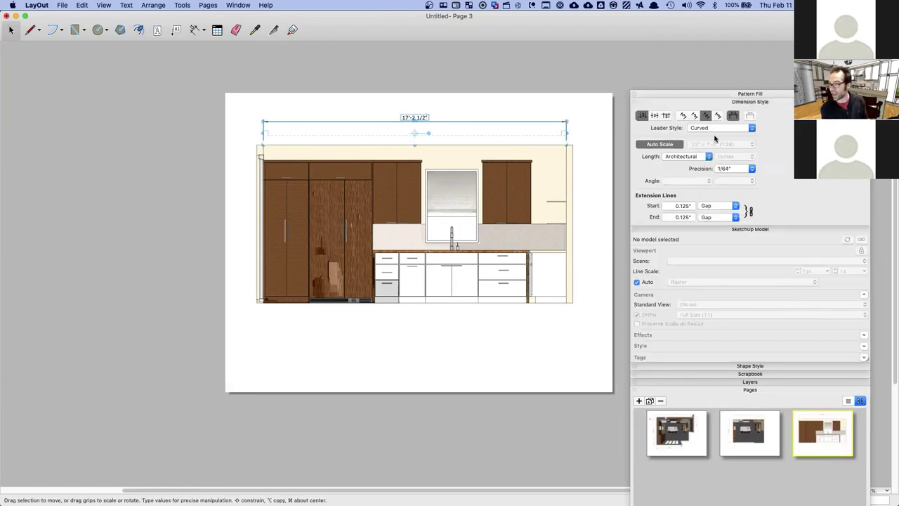
left_click(694, 156)
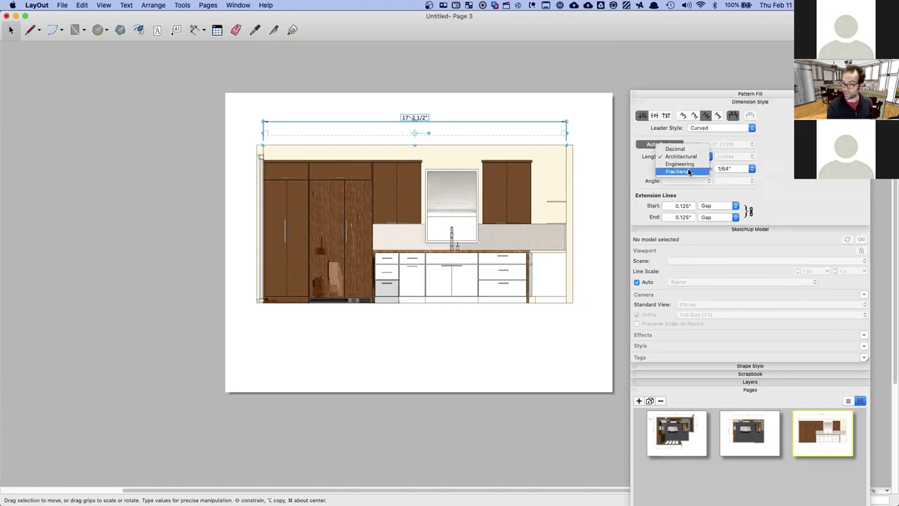
left_click(689, 171)
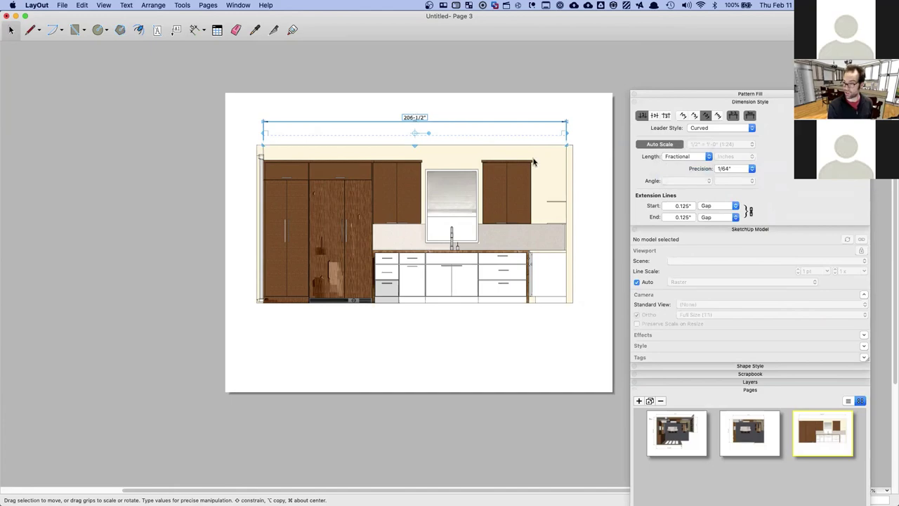
left_click(731, 170)
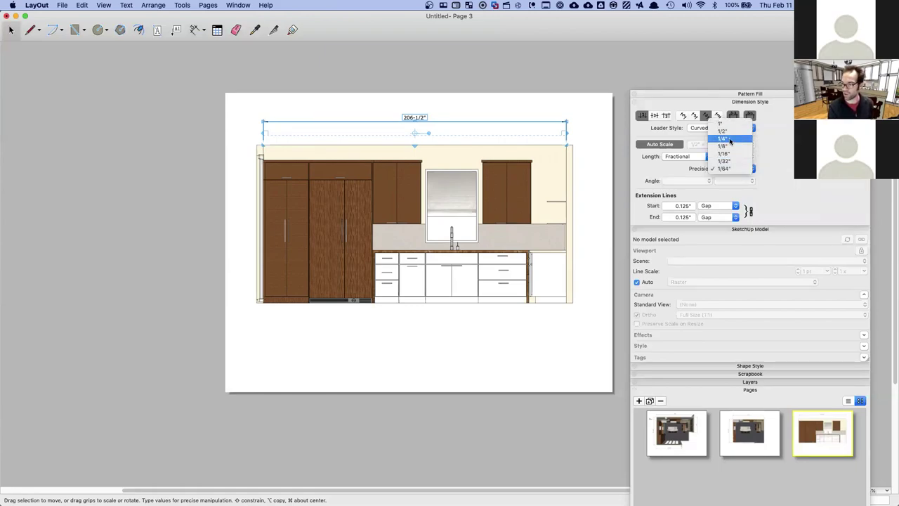
left_click(197, 173)
left_click(179, 152)
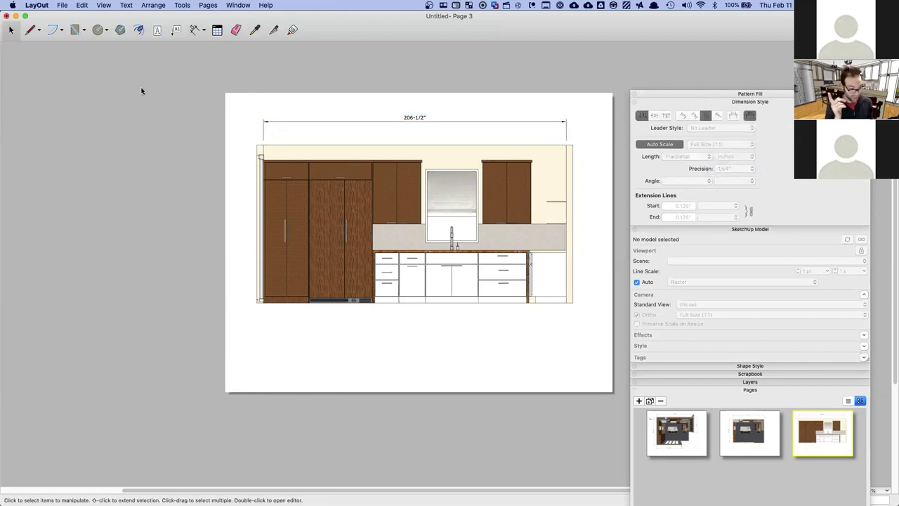
Add a second overall interior width dimension in Architectural format between the first dimension line and the elevation
left_click(194, 30)
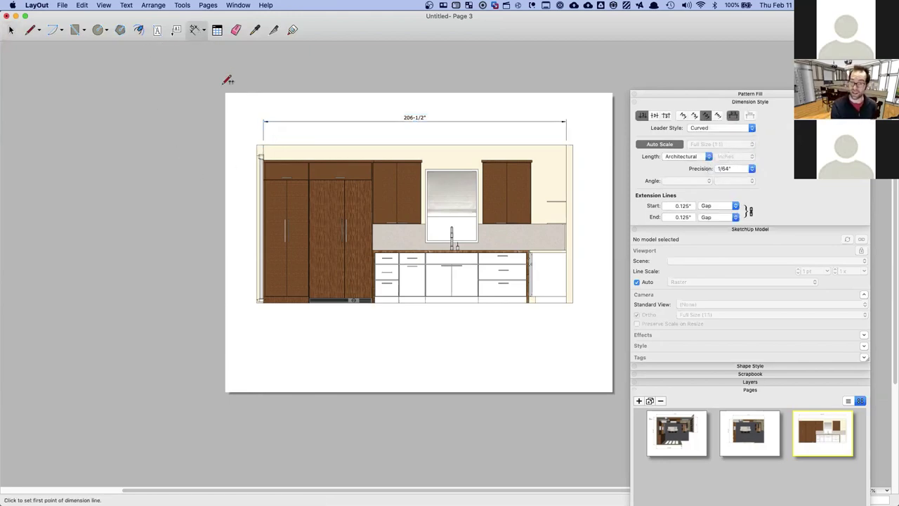
left_click(265, 144)
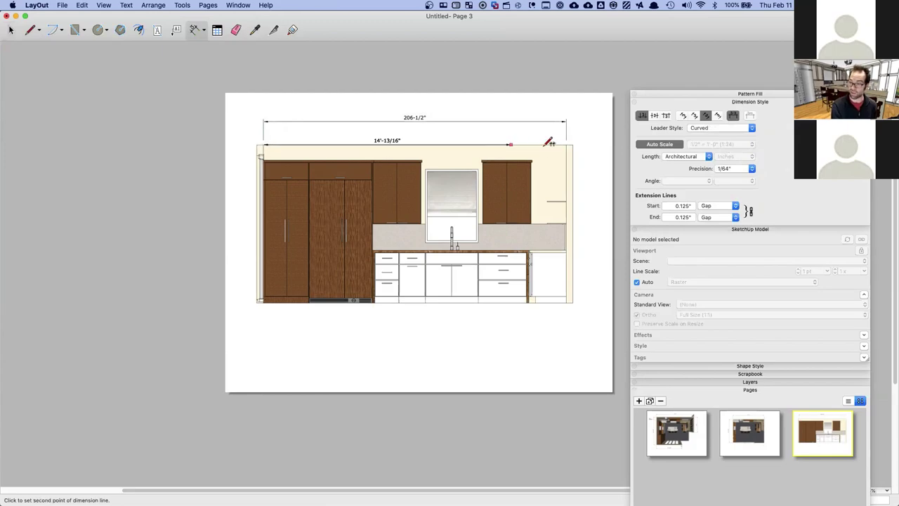
left_click(571, 142)
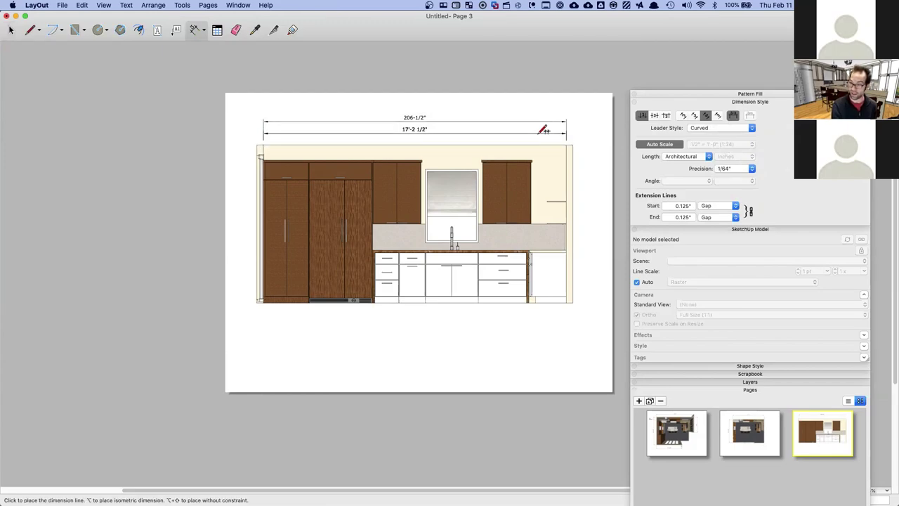
left_click(427, 131)
key("space")
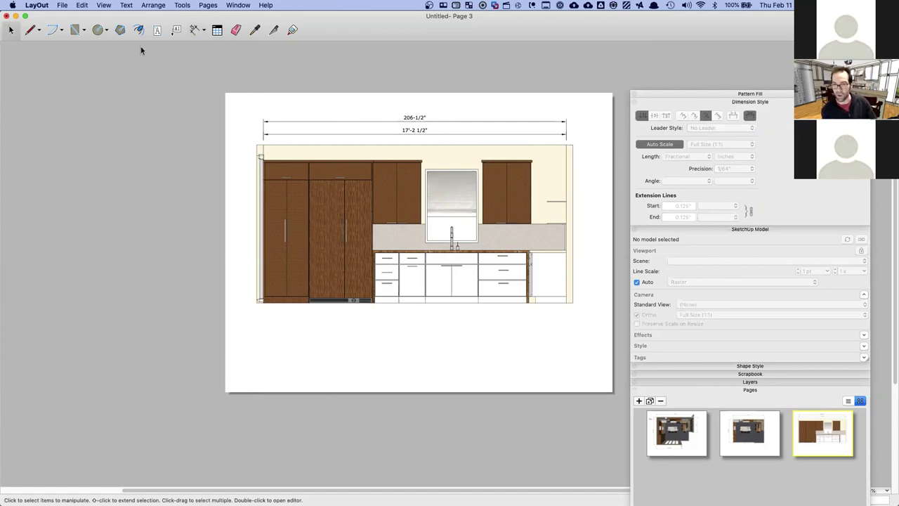
Dimension the width from the right side wall to the end base unit's front, placing the dimension line below the elevation
left_click(194, 31)
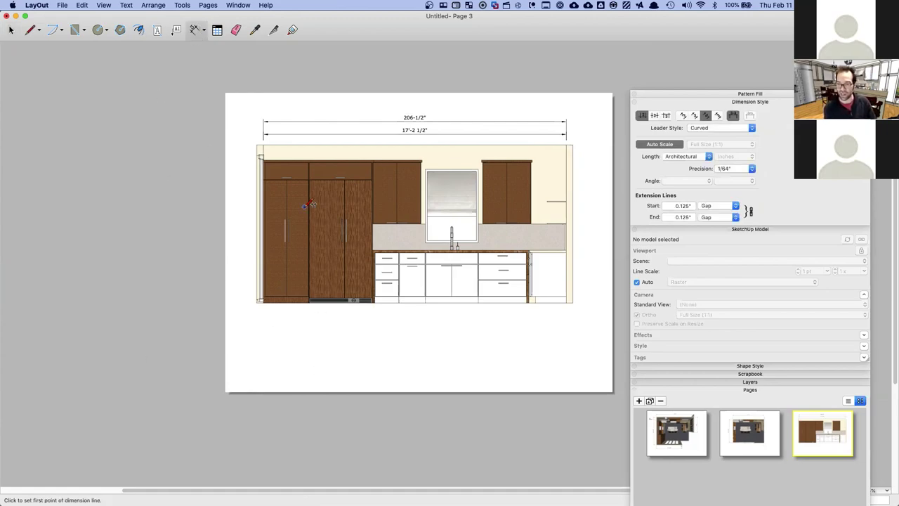
left_click(573, 300)
scroll(572, 300, "up", 8)
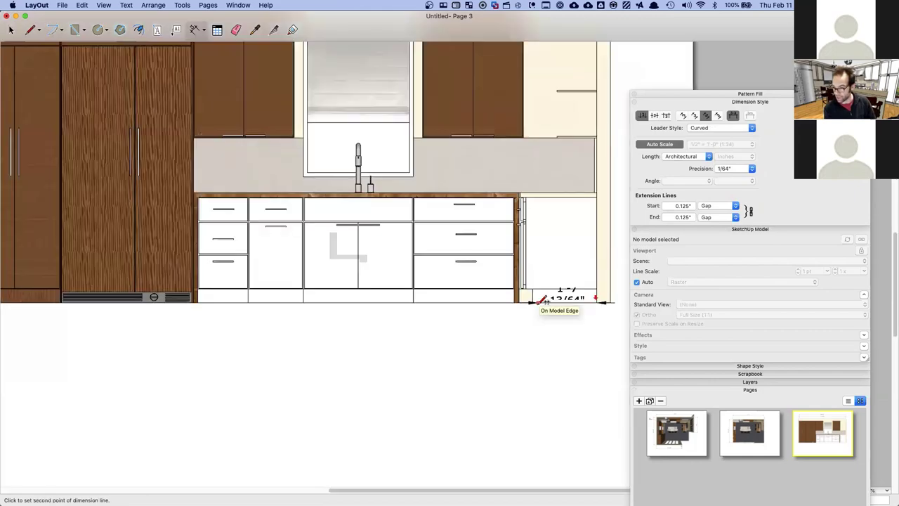
left_click(507, 273)
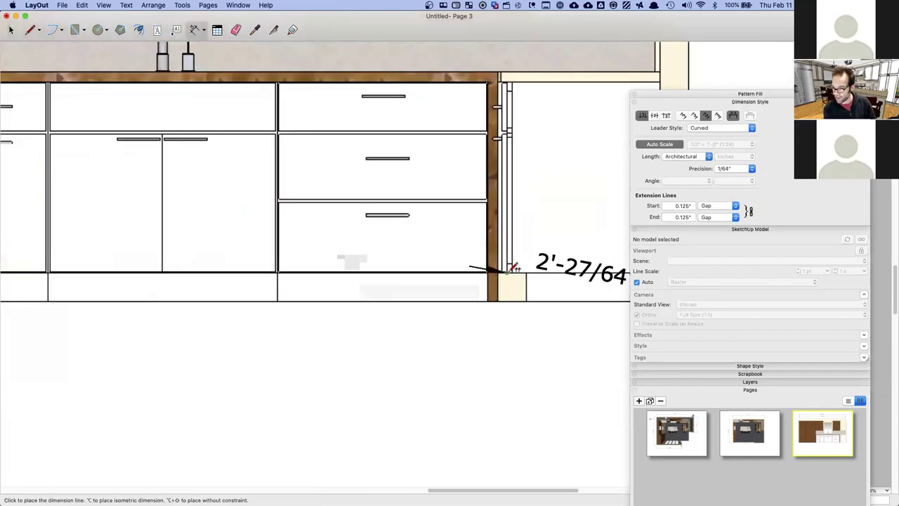
left_click(567, 347)
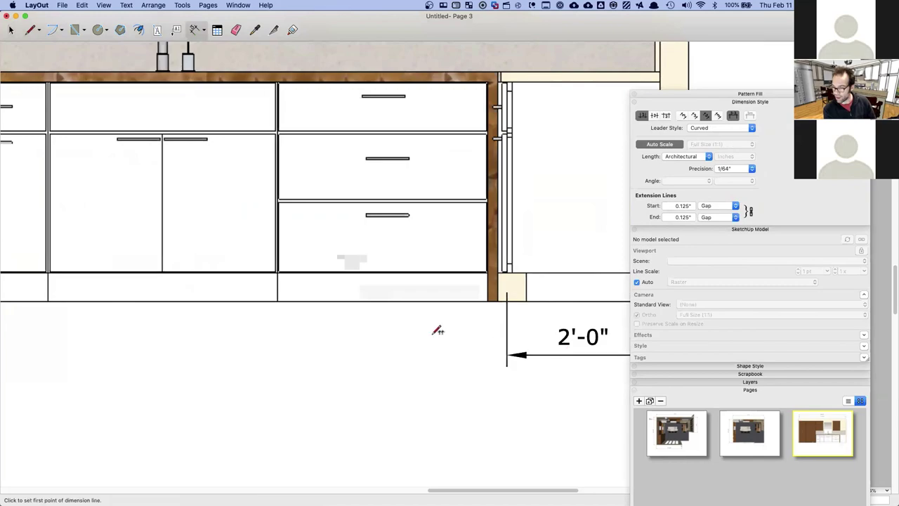
Dimension the width of the three-drawer base cabinet between the sink base and the wood end panel, below the elevation
scroll(438, 329, "down", 8)
scroll(438, 329, "up", 3)
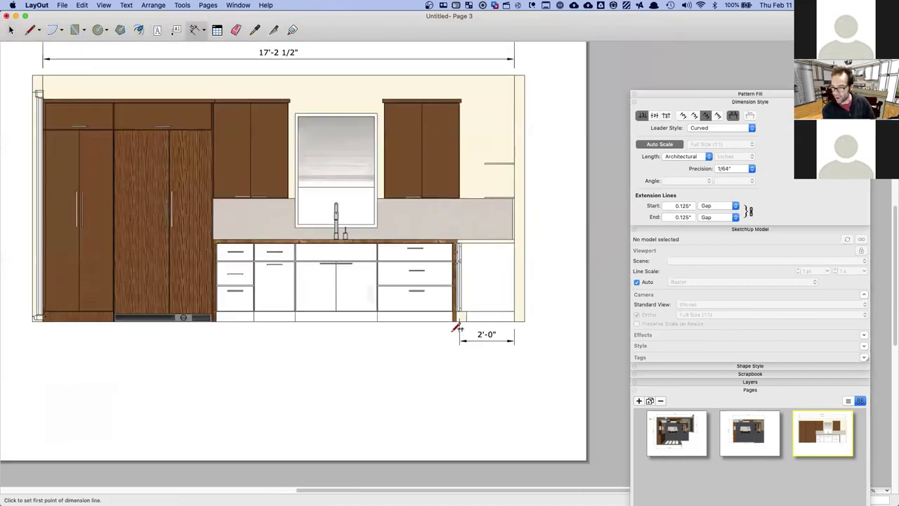
scroll(457, 329, "up", 4)
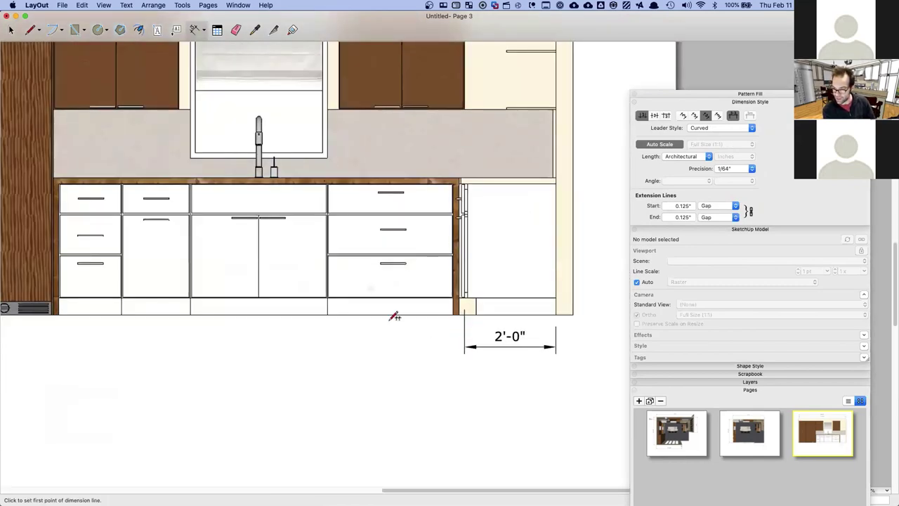
left_click(329, 305)
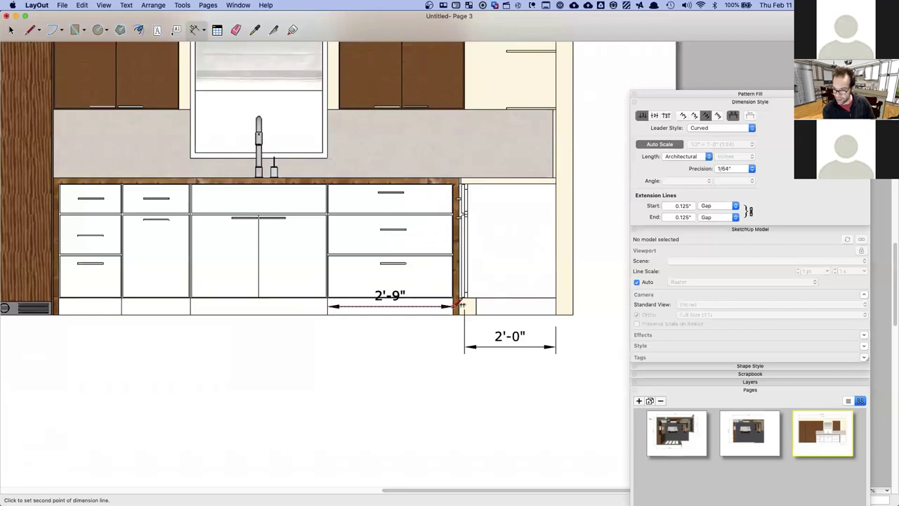
left_click(457, 305)
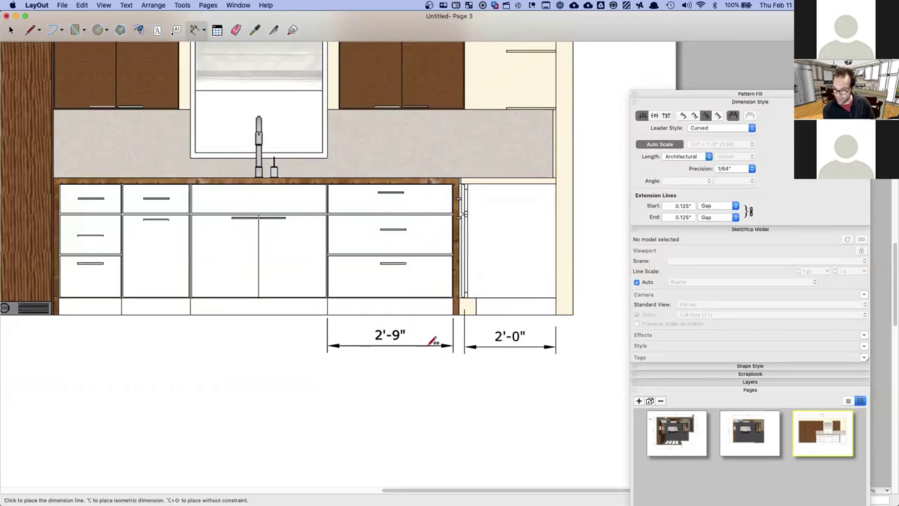
left_click(431, 344)
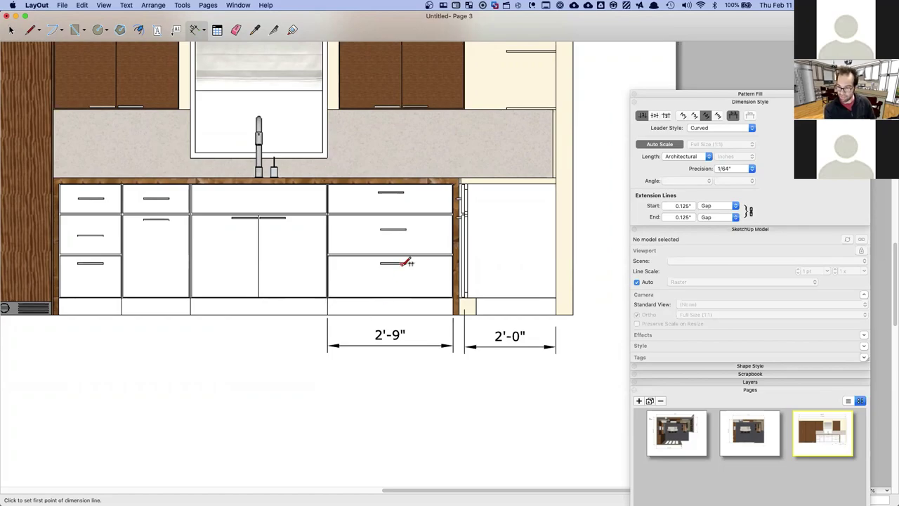
Copy the Fractional style of the uppermost overall width dimension onto the two base cabinet dimensions below the elevation
scroll(403, 263, "down", 2)
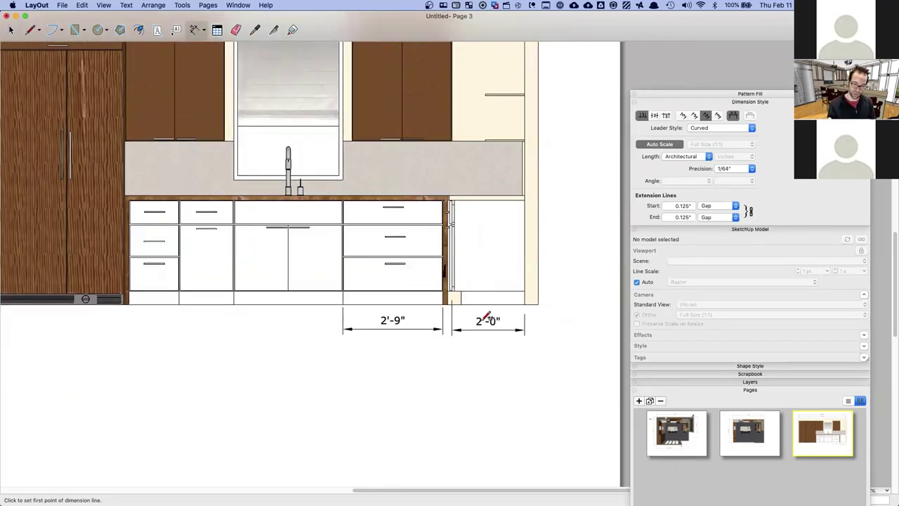
scroll(487, 318, "down", 5)
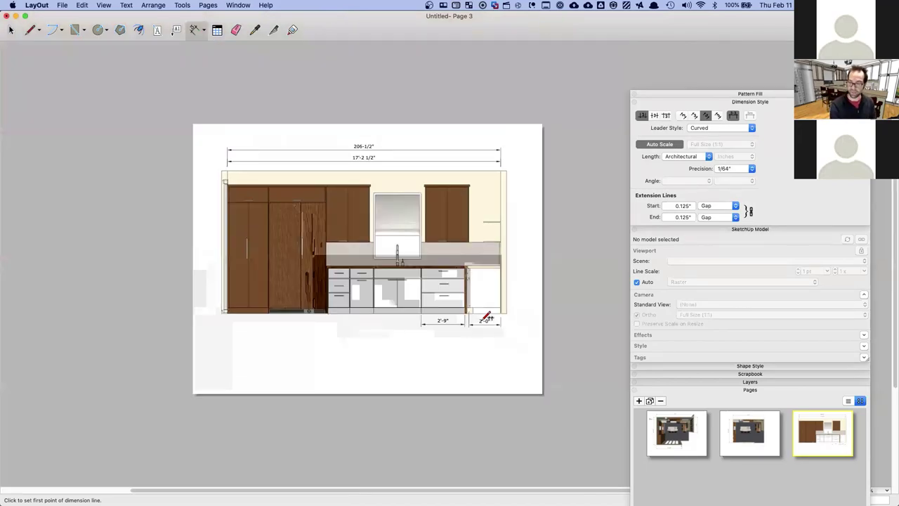
scroll(487, 318, "up", 1)
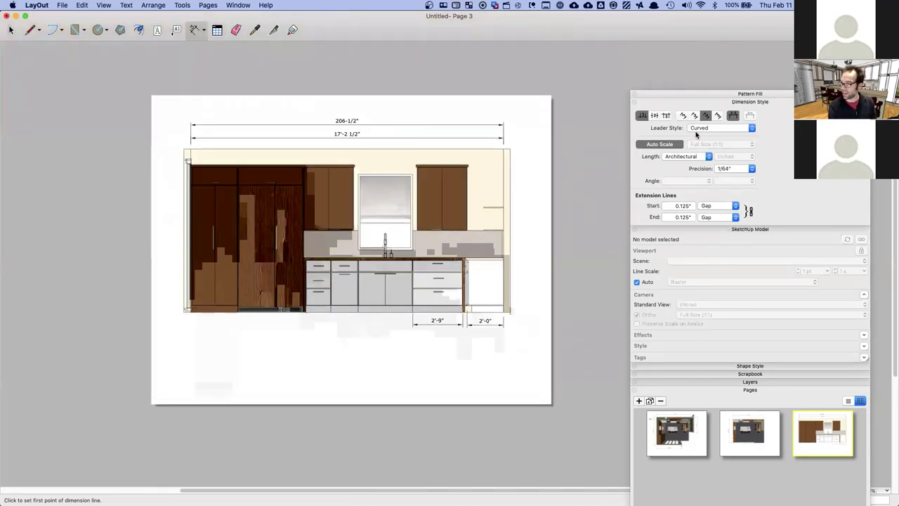
left_click(255, 30)
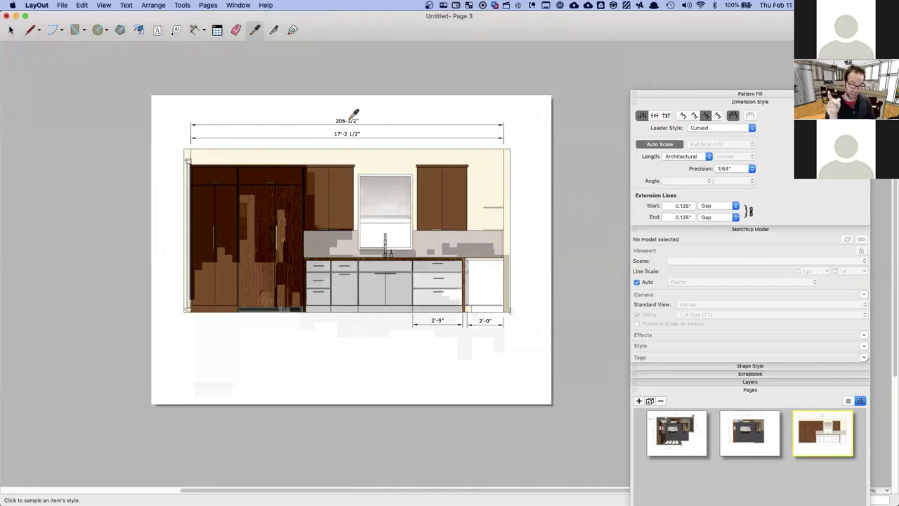
left_click(352, 118)
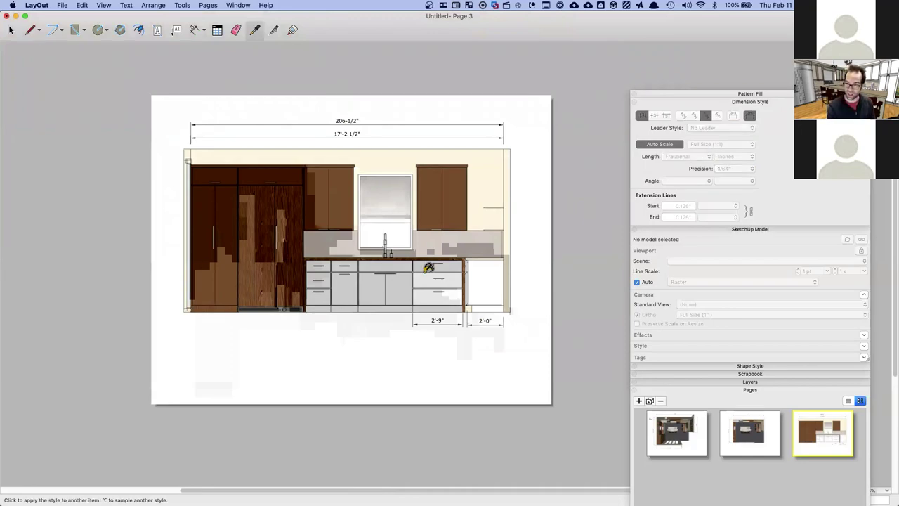
left_click(487, 317)
left_click(437, 319)
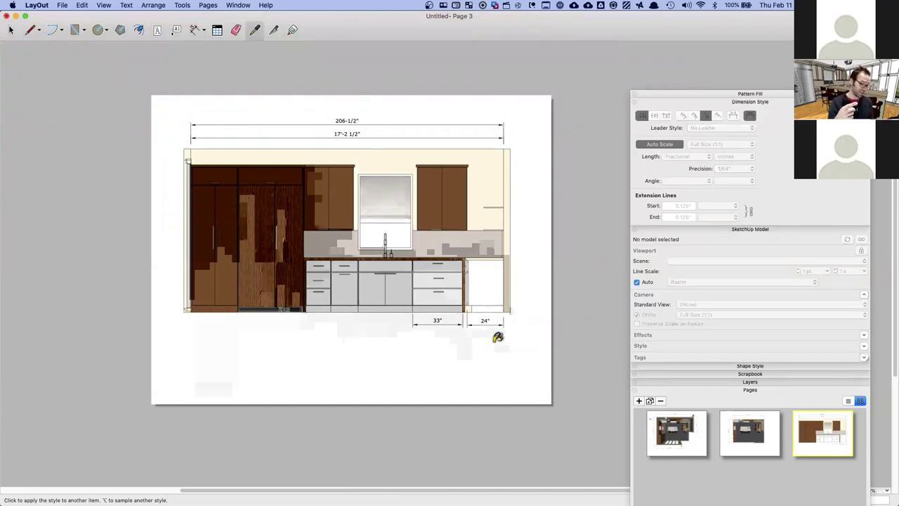
Dimension the sink base cabinet's width, aligning its dimension line with that of the adjacent three-drawer cabinet
left_click(195, 29)
scroll(415, 298, "up", 5)
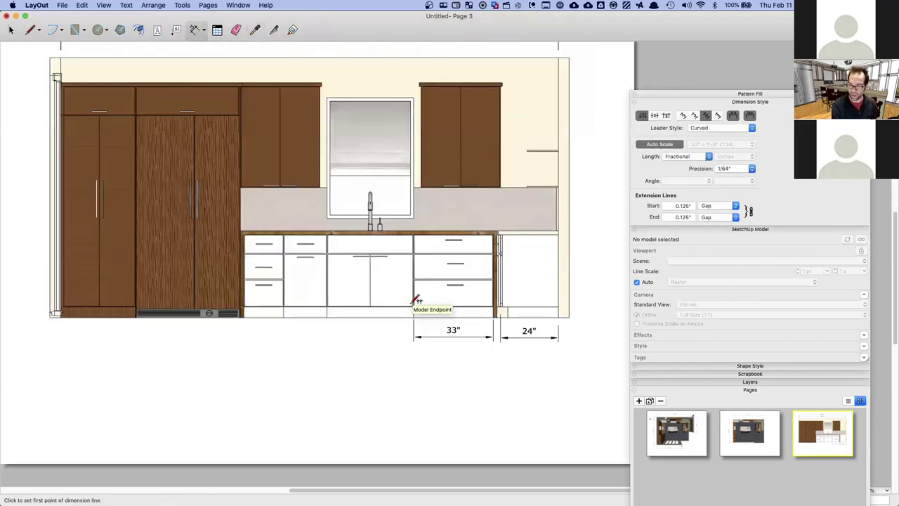
scroll(415, 300, "up", 2)
left_click(416, 307)
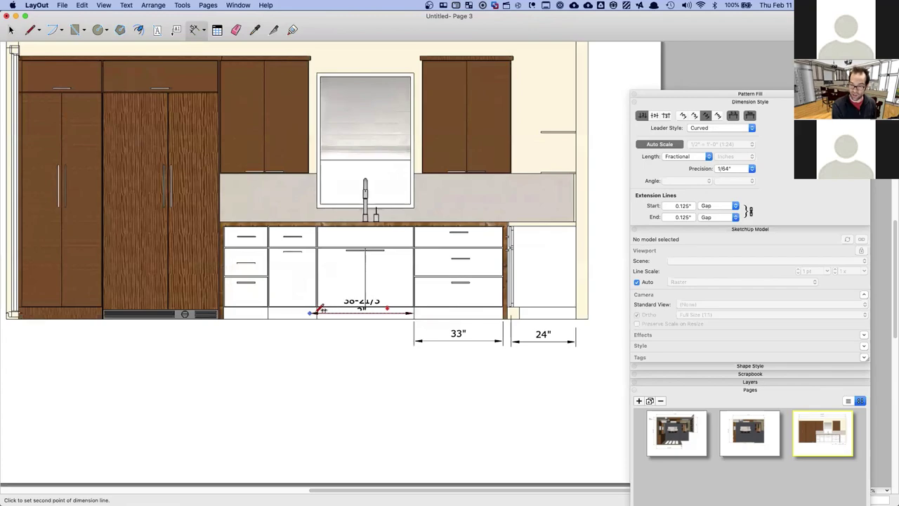
left_click(316, 309)
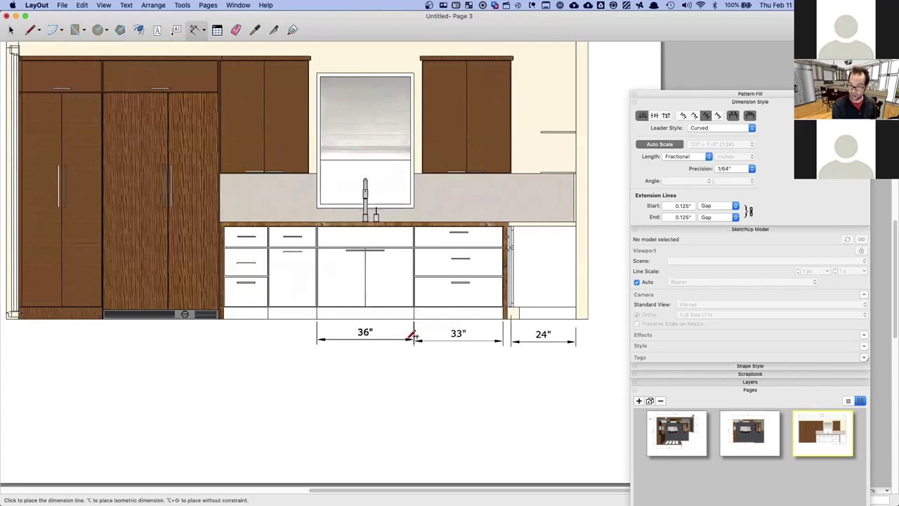
left_click(409, 339)
Dimension the widths of the two narrow base cabinets between the sink base and the refrigerator, continuing the lower dimension row
left_click(316, 310)
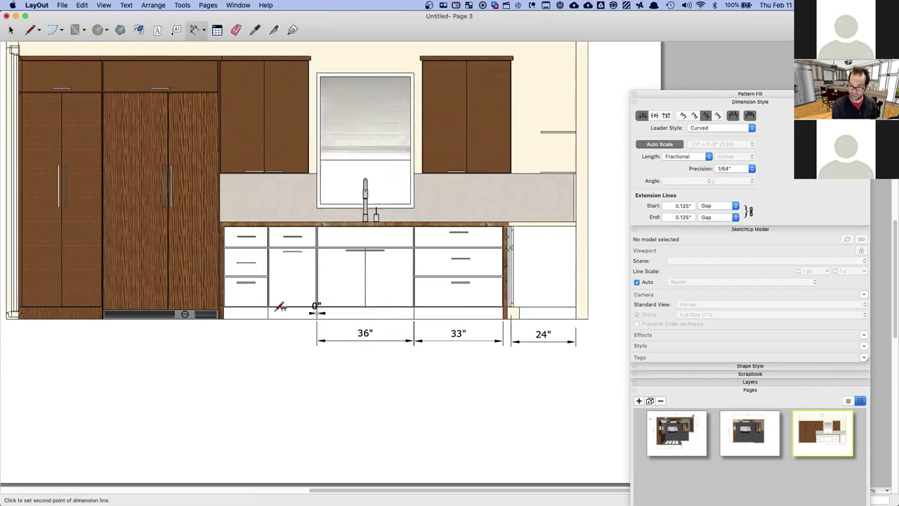
left_click(270, 309)
left_click(322, 334)
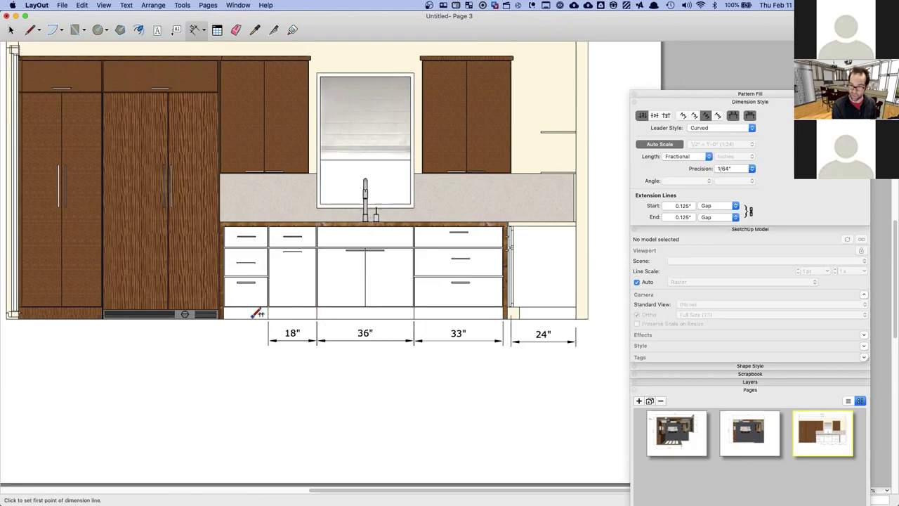
left_click(270, 309)
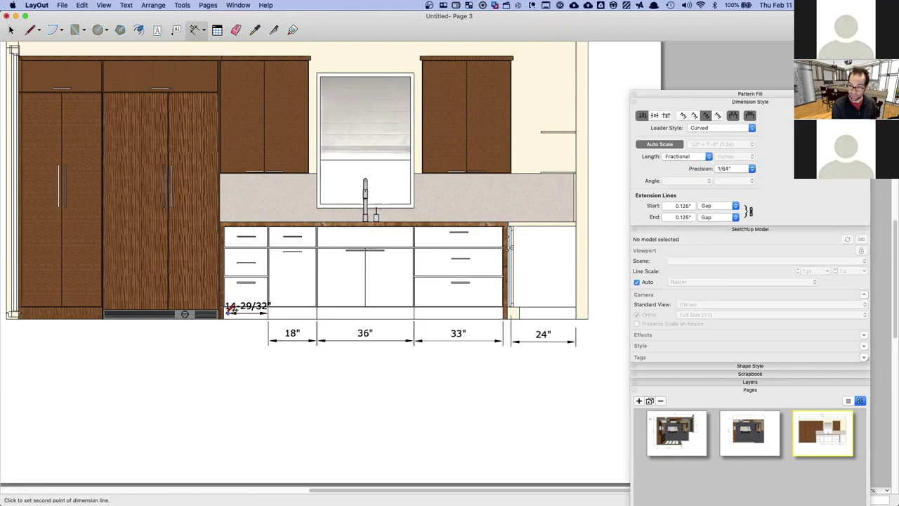
left_click(224, 309)
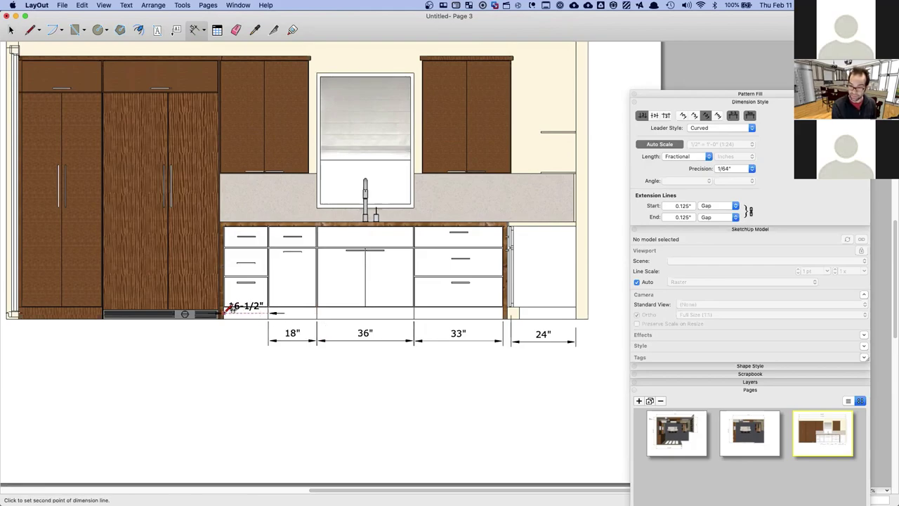
left_click(274, 337)
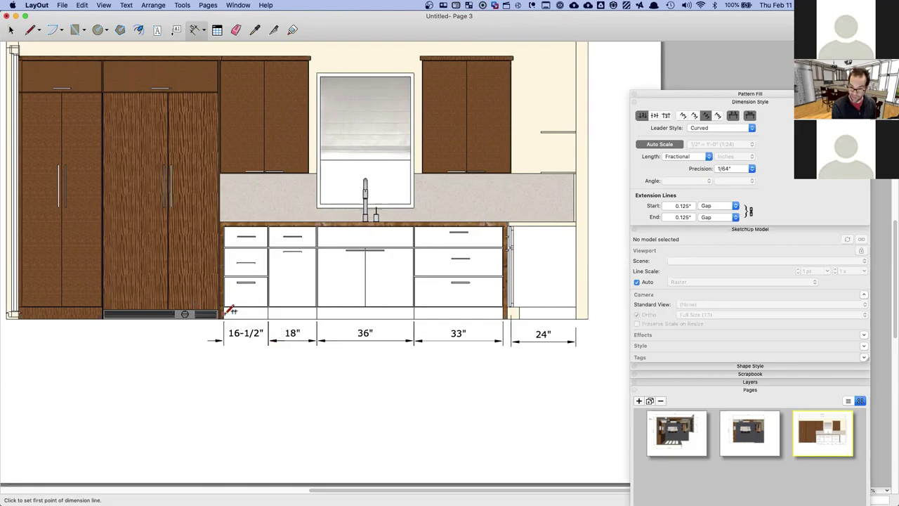
Dimension the refrigerator section from the narrow drawer cabinet to the tall pantry cabinet, placing the line below the elevation
left_click(223, 313)
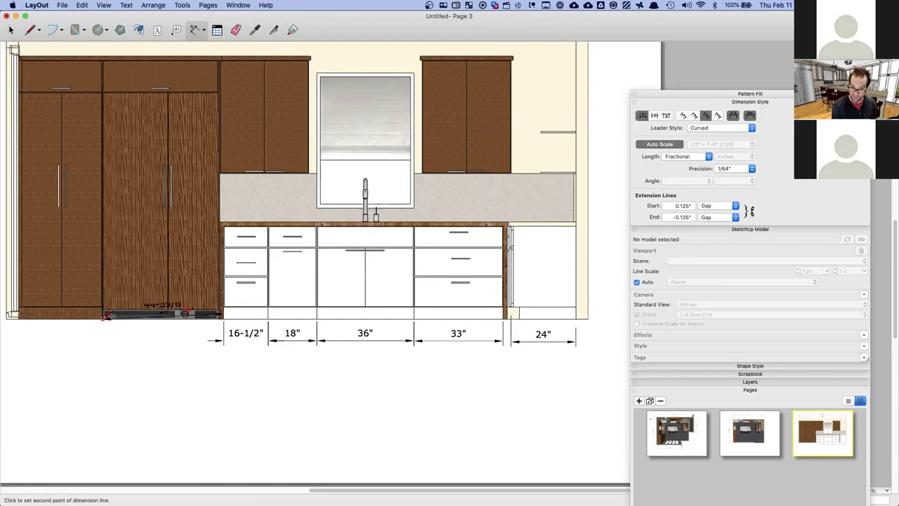
scroll(105, 316, "up", 6)
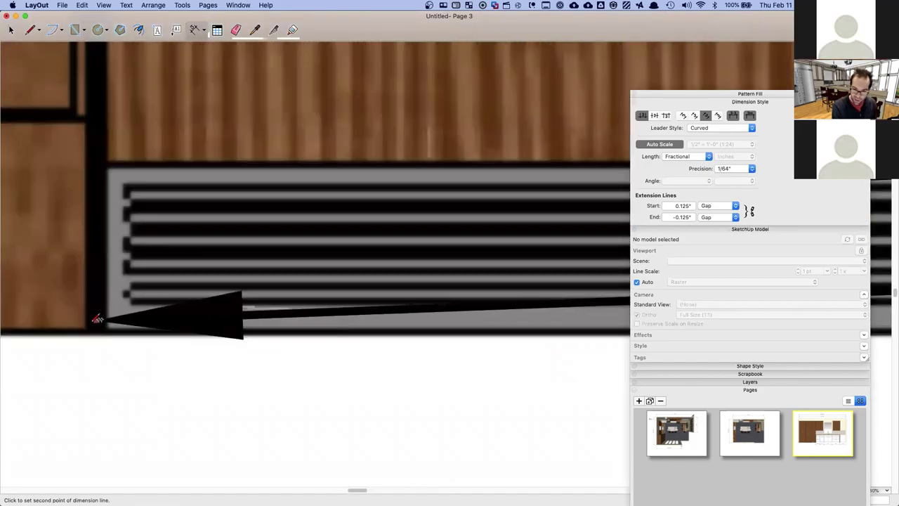
left_click(96, 324)
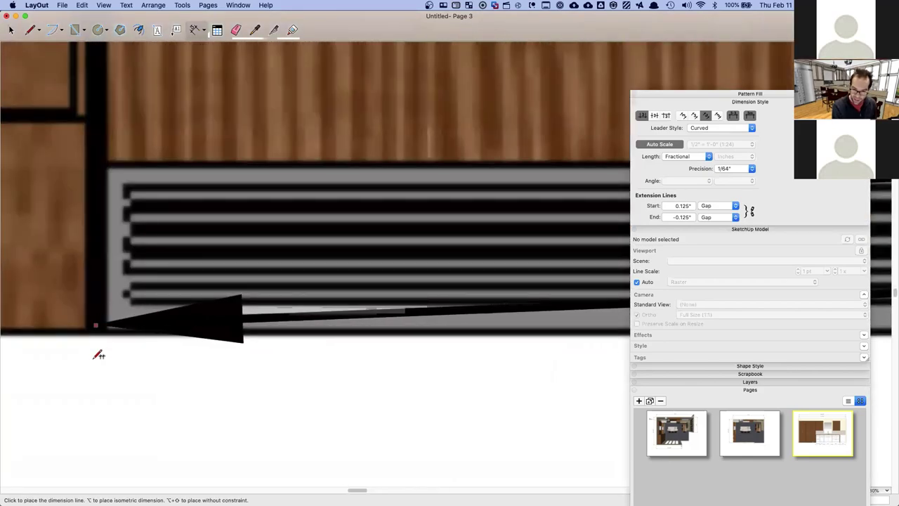
scroll(99, 354, "down", 10)
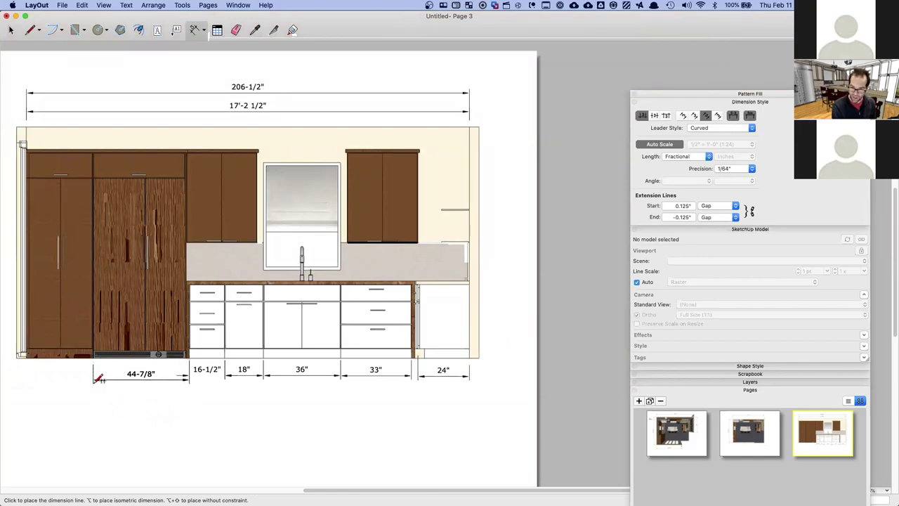
left_click(99, 378)
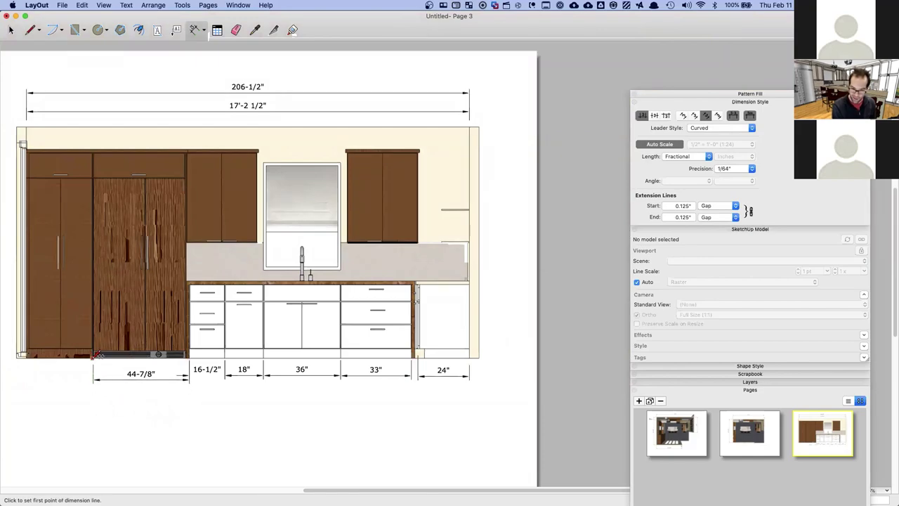
Dimension the tall pantry cabinet's width from the refrigerator to the left side wall, aligned with the refrigerator dimension
left_click(96, 355)
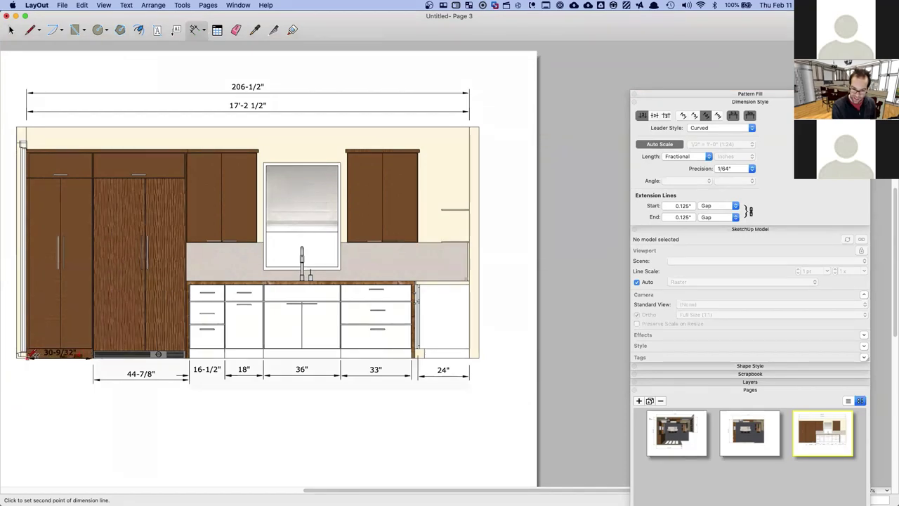
left_click(27, 353)
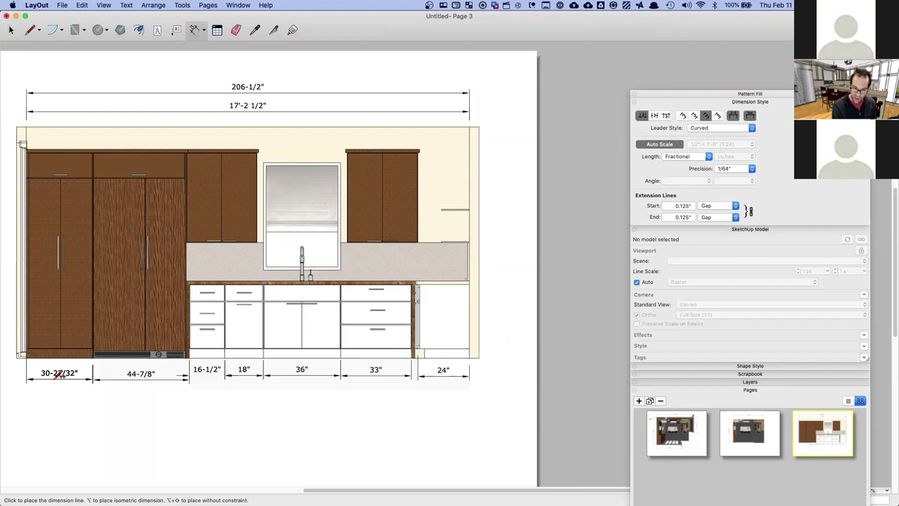
left_click(56, 378)
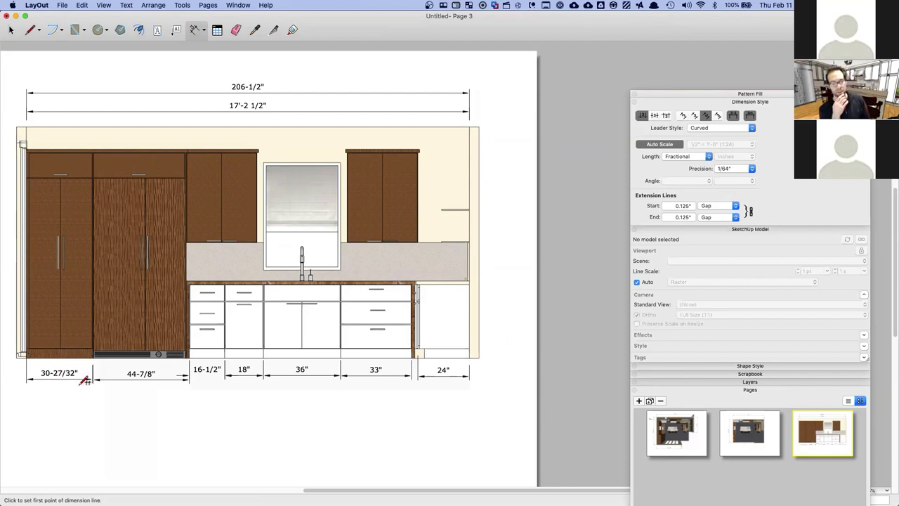
key("space")
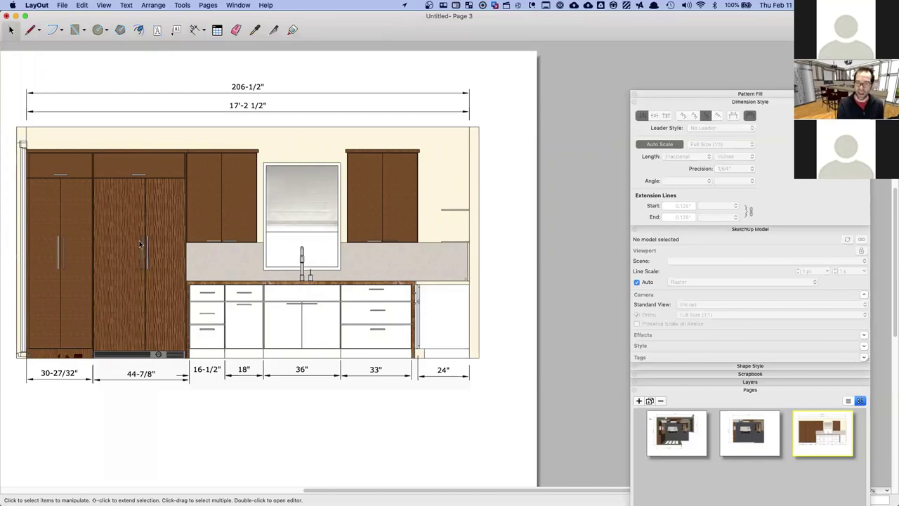
Switch to the SketchUp kitchen model and examine how the tall pantry and refrigerator cabinets and their crown molding meet the side wall
key("ctrl+Up")
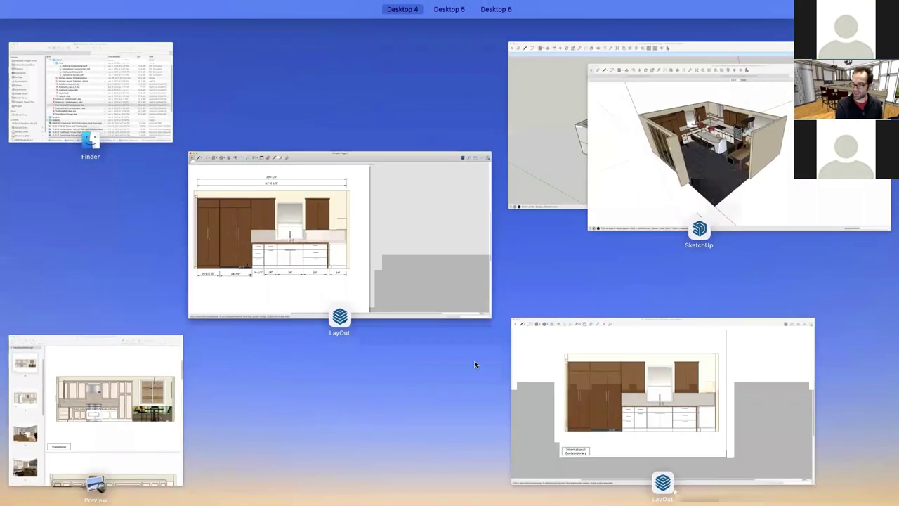
left_click(619, 197)
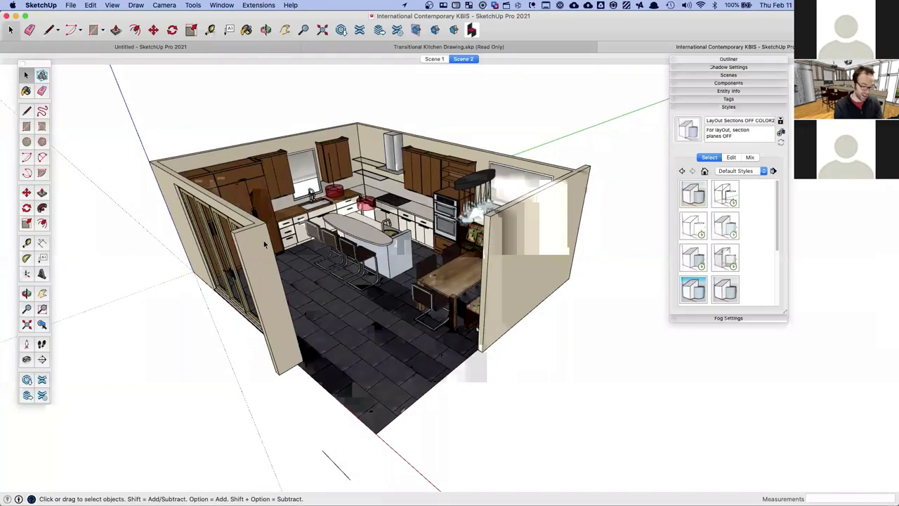
middle_click_drag(264, 240, 324, 166)
scroll(311, 165, "up", 10)
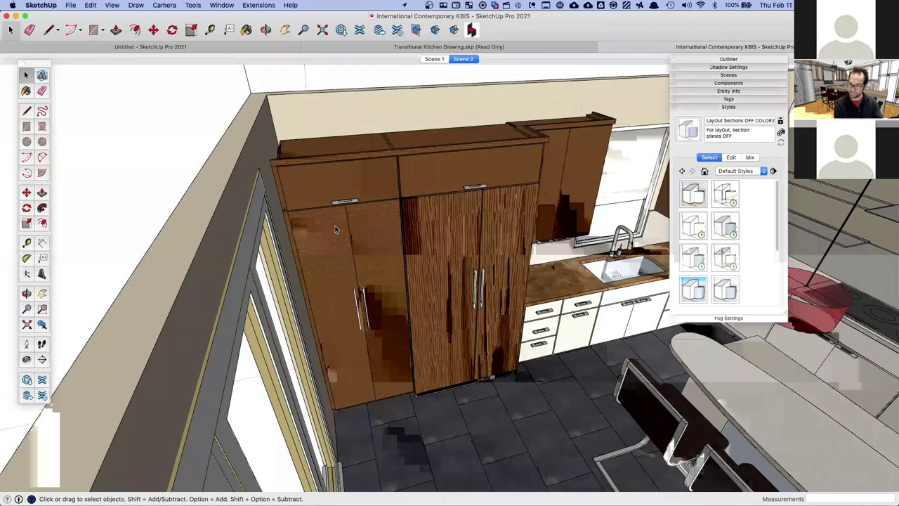
middle_click_drag(289, 181, 288, 248)
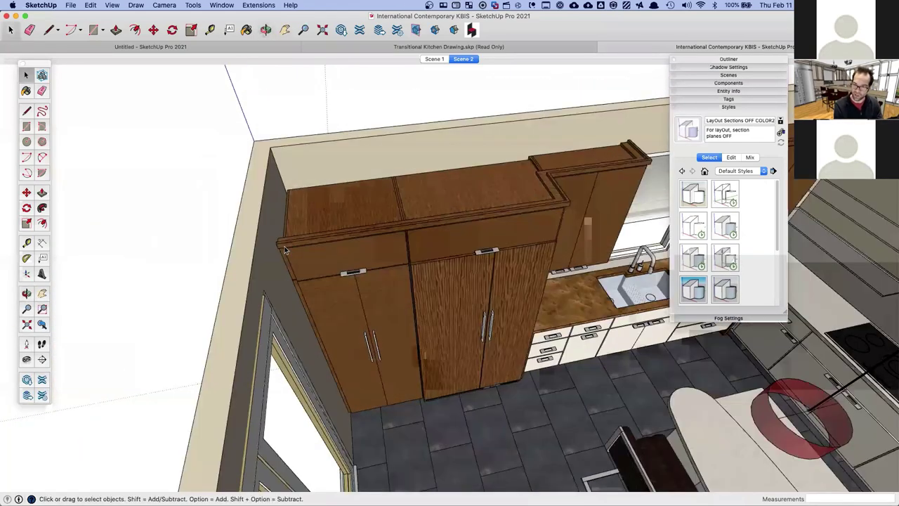
scroll(333, 269, "up", 10)
middle_click_drag(333, 269, 327, 309)
scroll(352, 341, "down", 10)
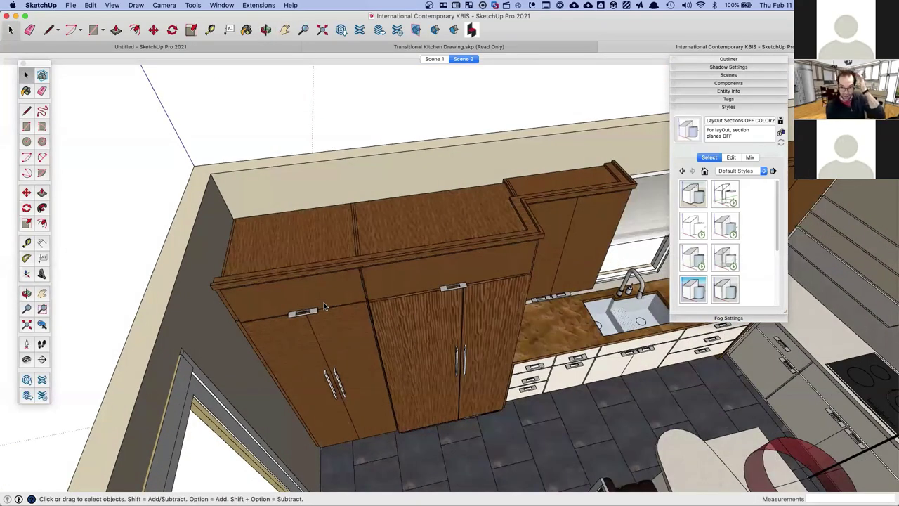
Switch back to the dimensioned LayOut elevation and set the tall pantry cabinet's width dimension to 1/4" precision after trying 1/2"
key("ctrl+Up")
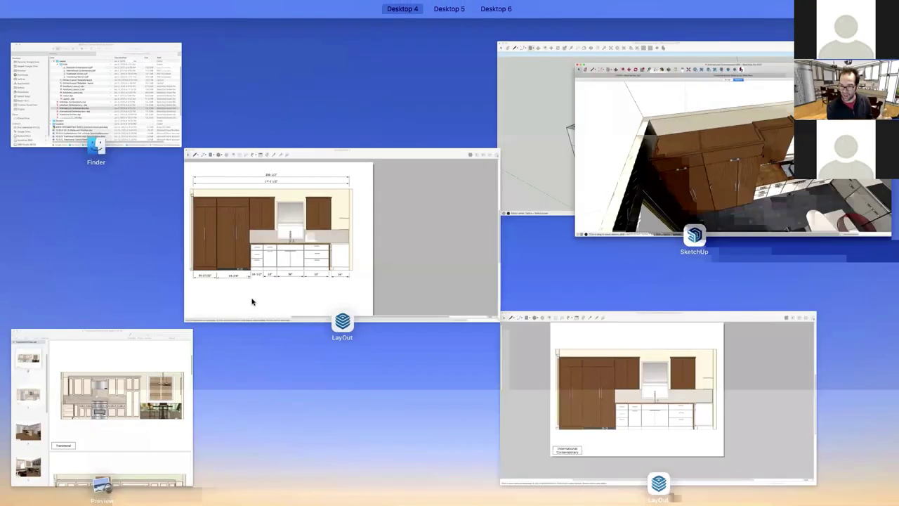
left_click(250, 302)
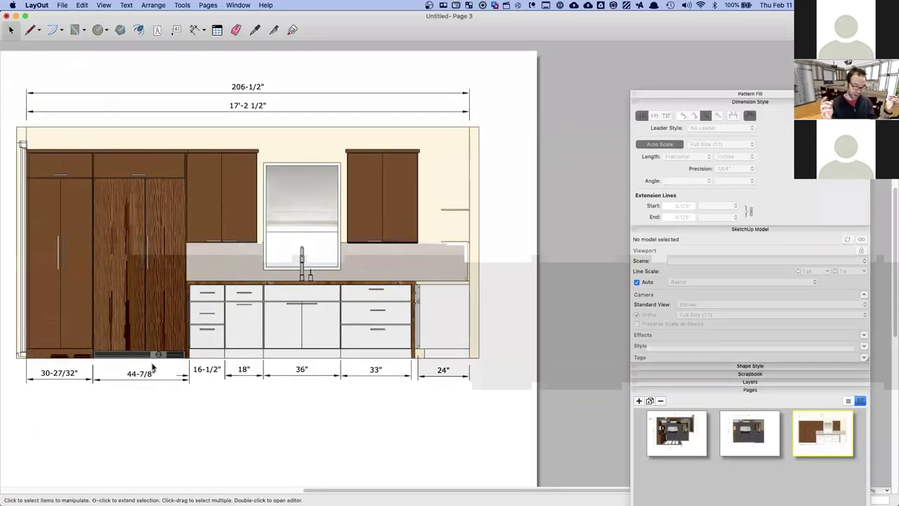
left_click(53, 374)
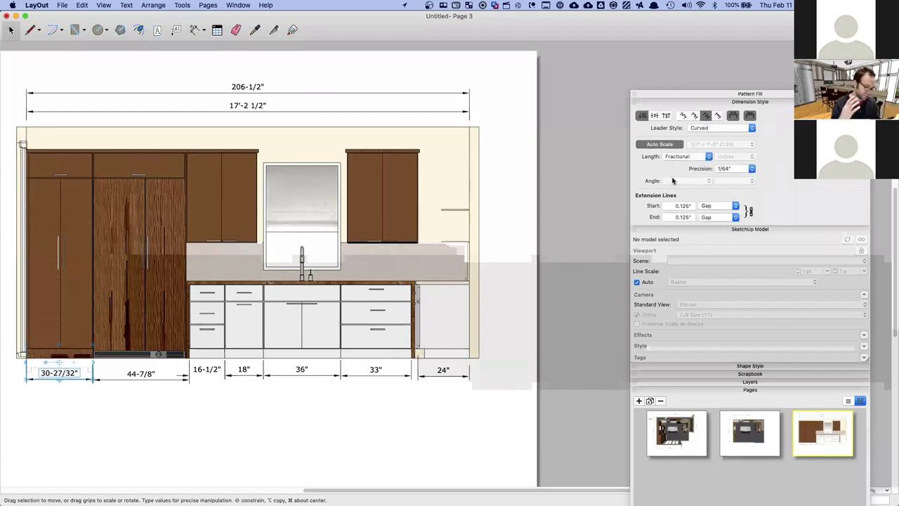
left_click(726, 169)
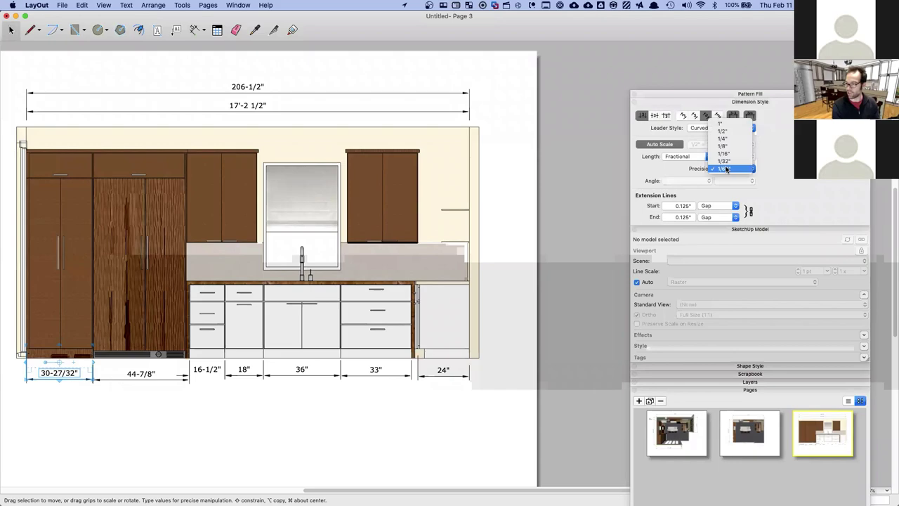
left_click(727, 132)
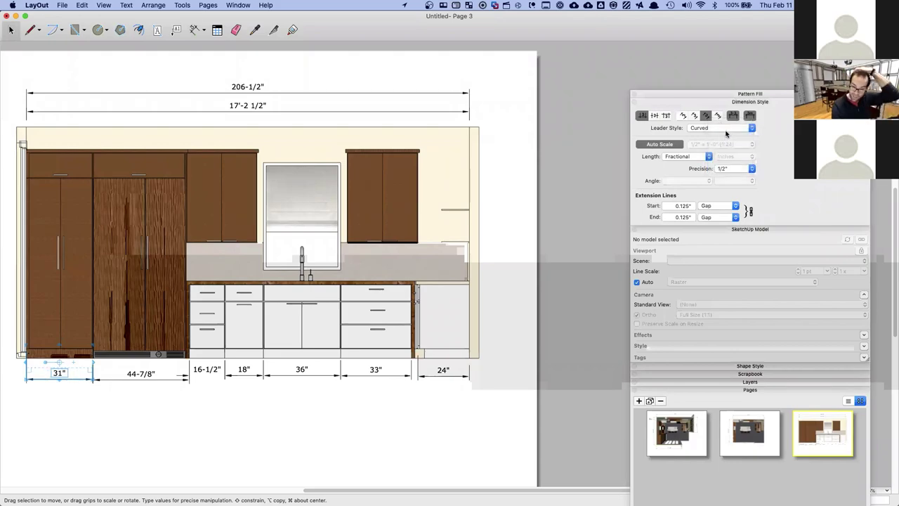
left_click(738, 169)
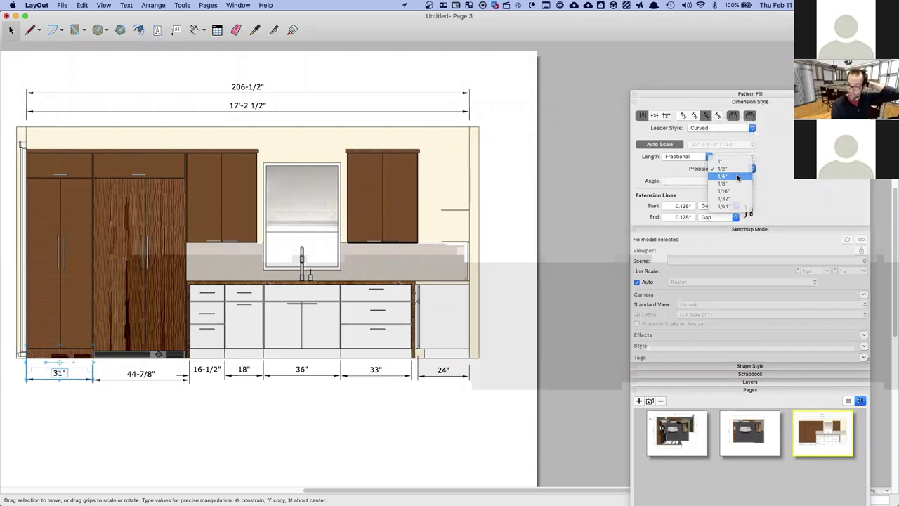
left_click(738, 177)
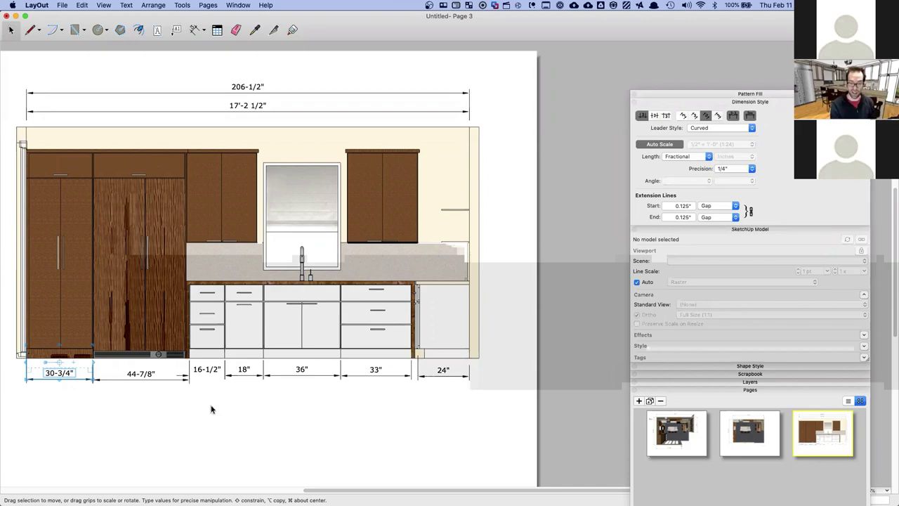
Override the tall pantry cabinet's width dimension text with 30"
double_click(62, 370)
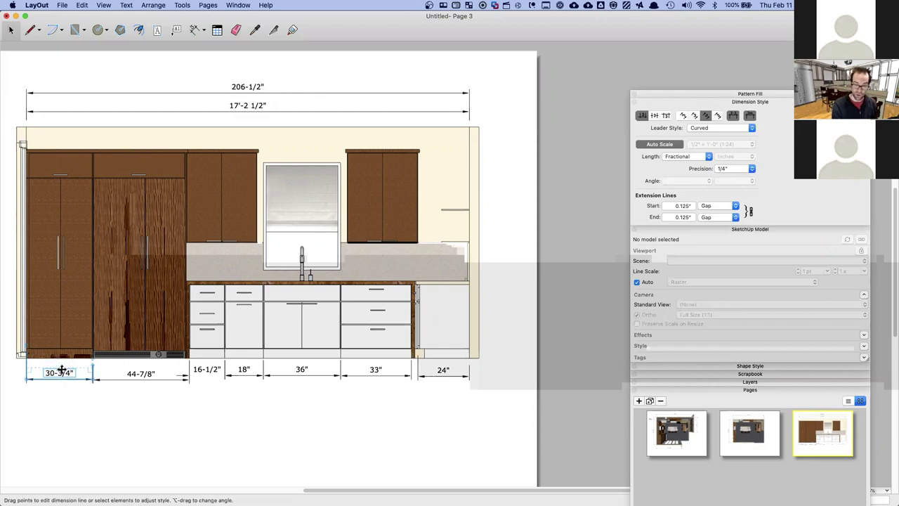
double_click(61, 372)
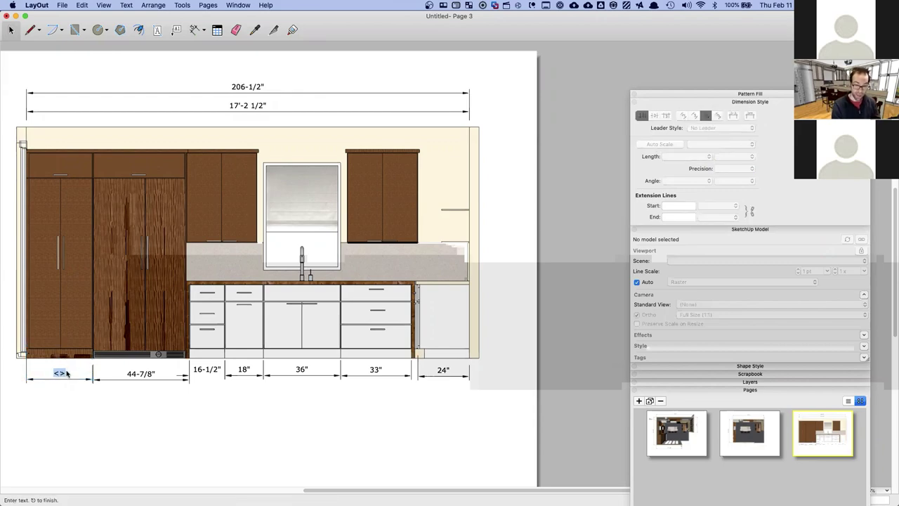
type("30\"")
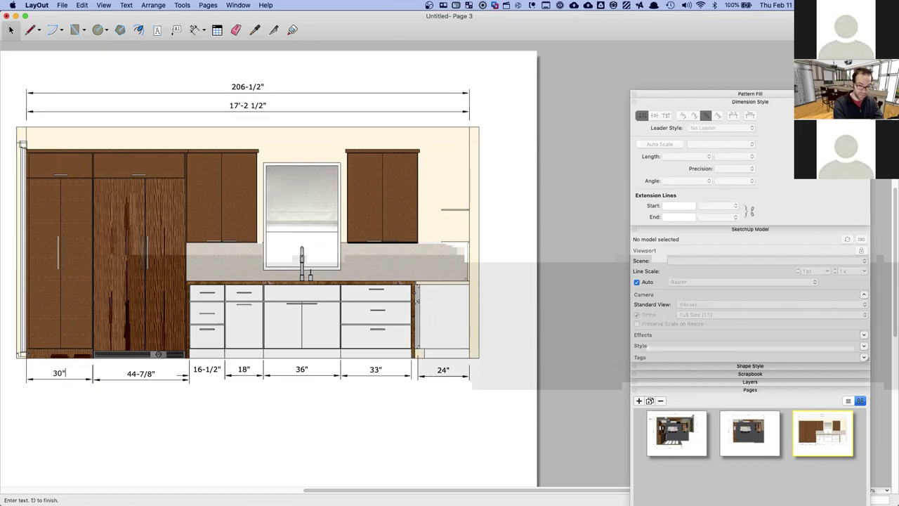
key("Escape")
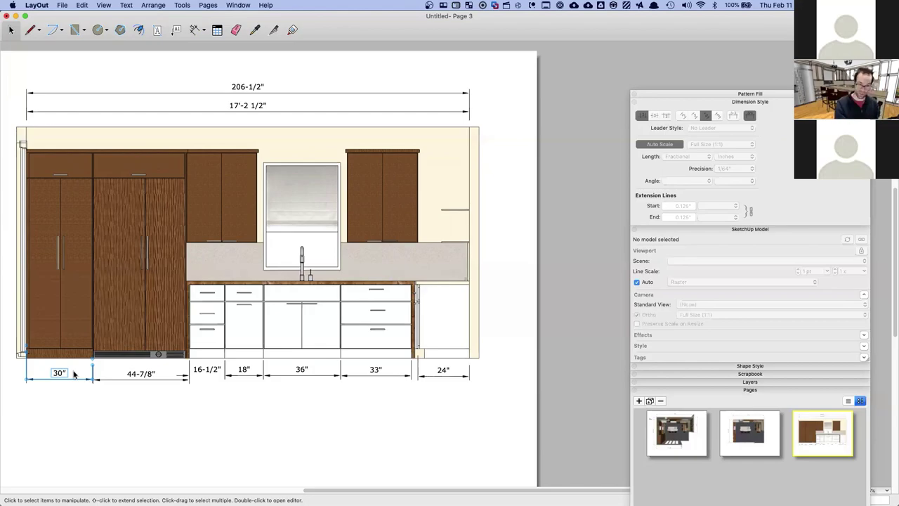
Add a leader label reading 1" Scibe that points to the joint between the side wall and the tall pantry cabinet
key("super+minus")
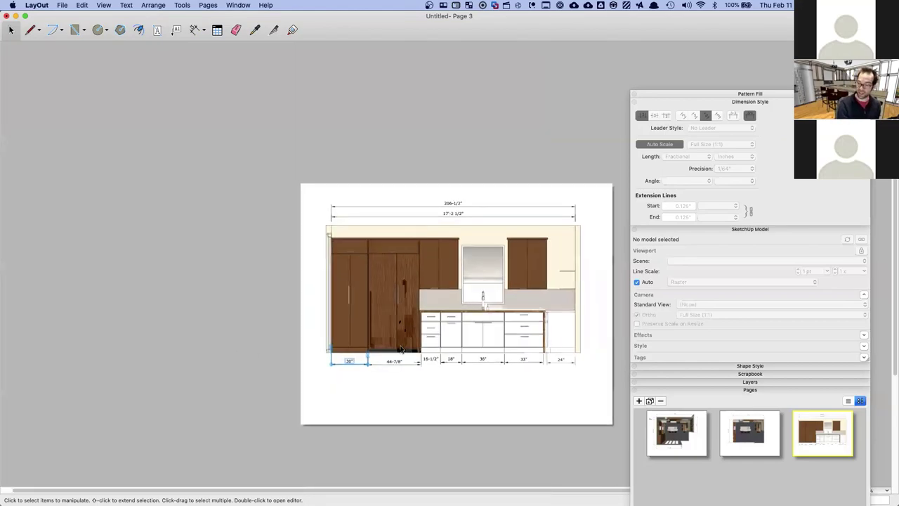
scroll(401, 349, "up", 5)
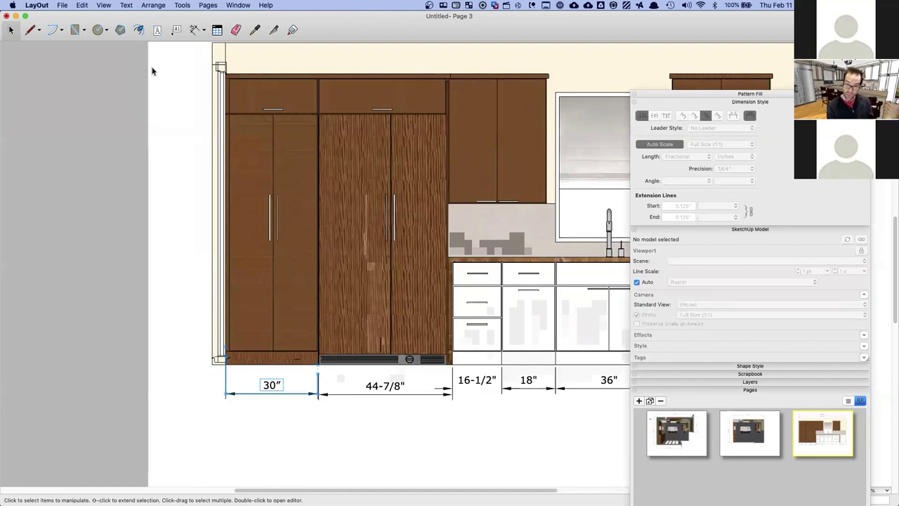
left_click(176, 29)
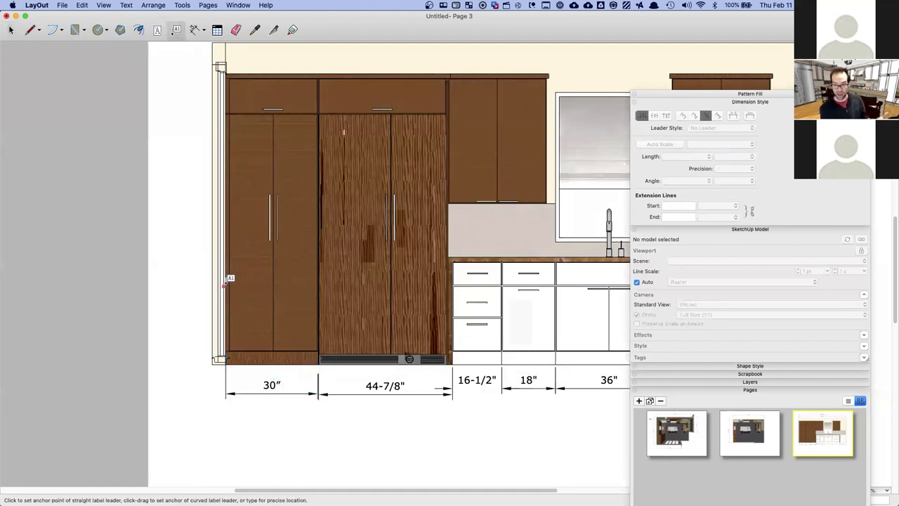
left_click(224, 280)
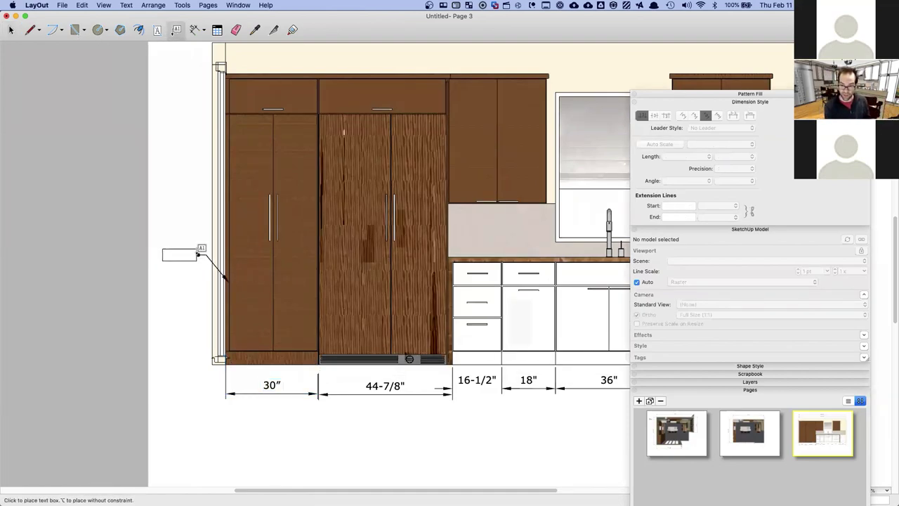
left_click(199, 253)
type("1\" Sct")
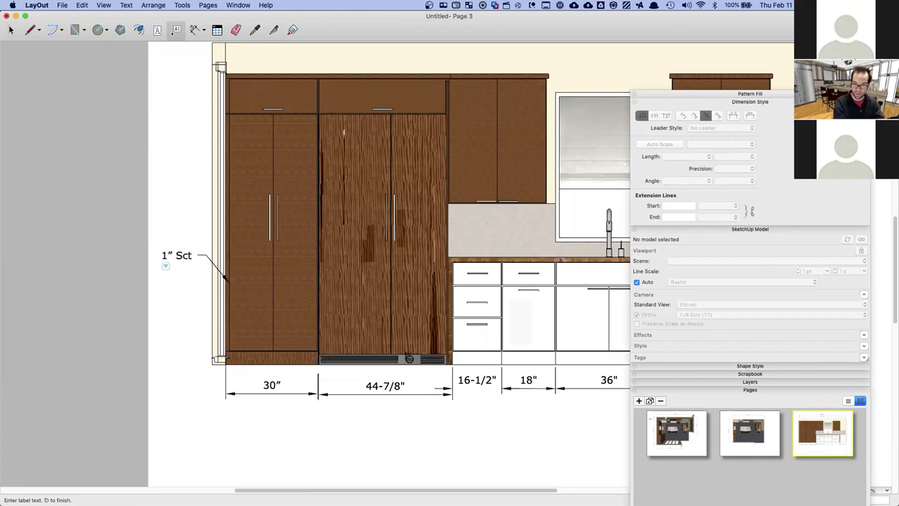
key("BackSpace")
type("r")
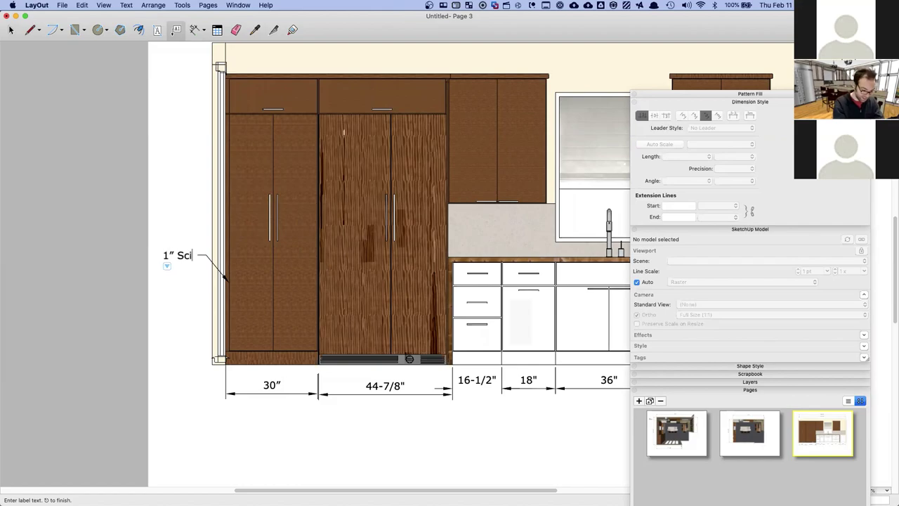
type("be")
left_click(117, 244)
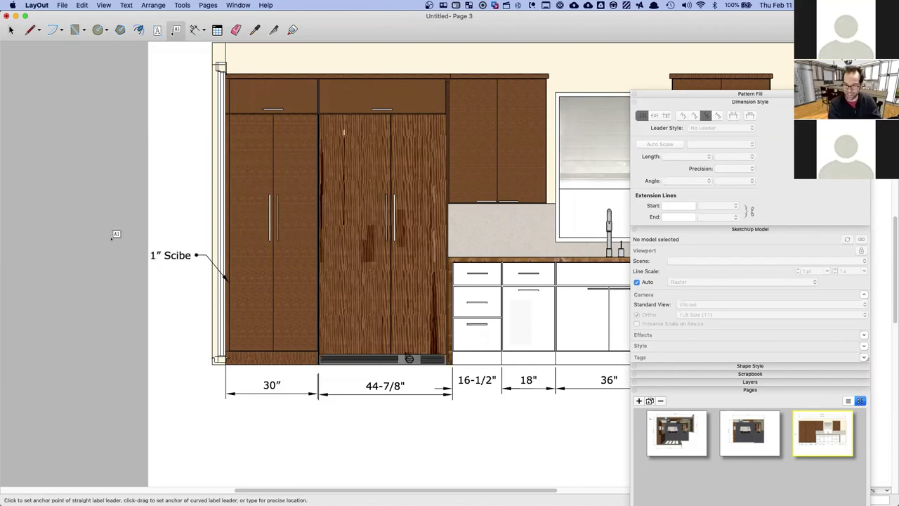
Move the scribe label slightly upward and closer to the wall, keeping its leader anchored at the pantry cabinet's edge
key("space")
left_click(180, 241)
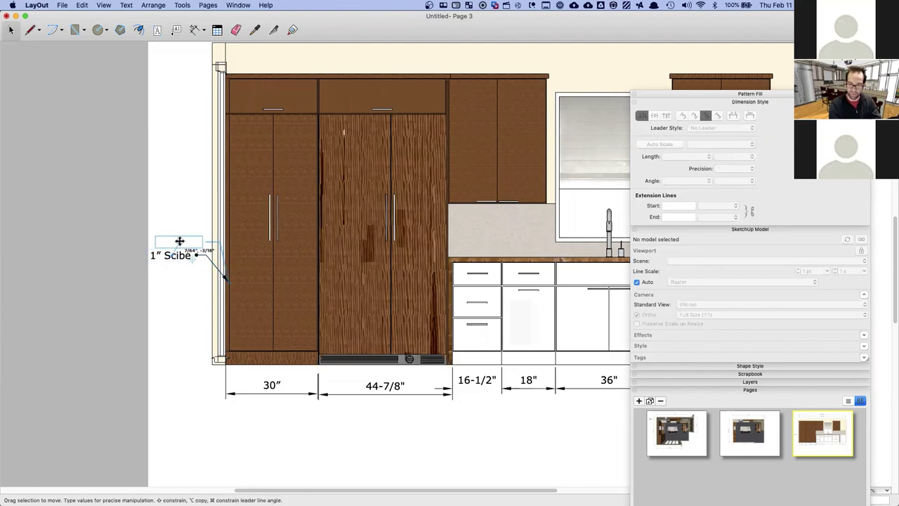
left_click(178, 295)
scroll(178, 295, "down", 6)
scroll(485, 283, "up", 3)
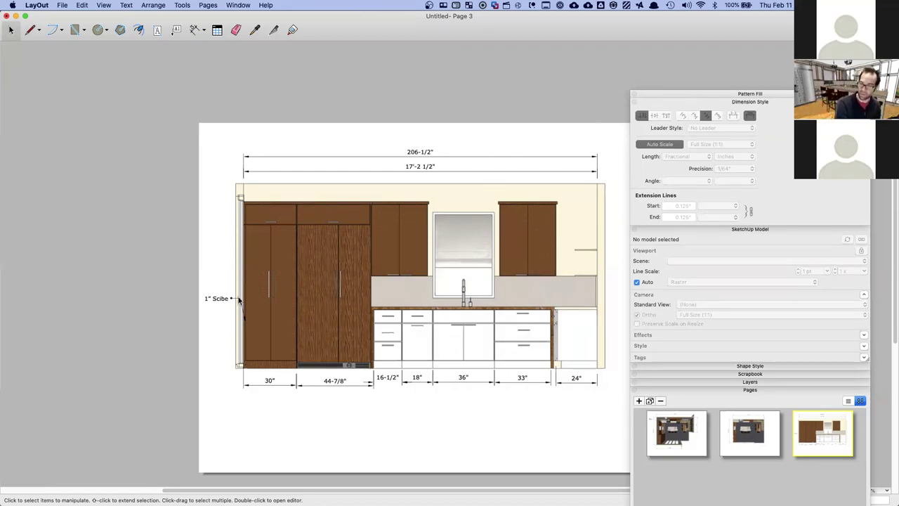
Switch to the SketchUp kitchen model and view the whole room from above, including the island and dining area
key("ctrl+Up")
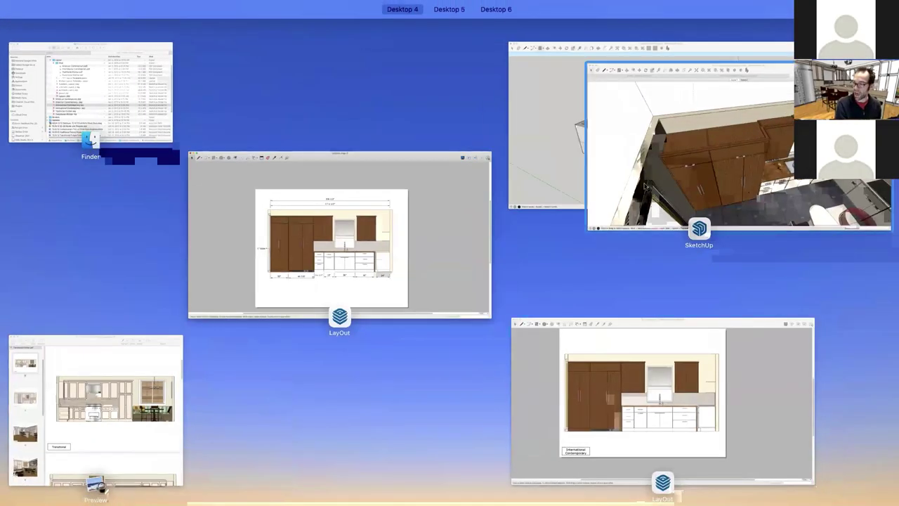
left_click(279, 292)
left_click(272, 294)
mouse_move(271, 294)
middle_mouse_down()
mouse_move(232, 207)
mouse_move(245, 173)
mouse_move(586, 321)
middle_mouse_up()
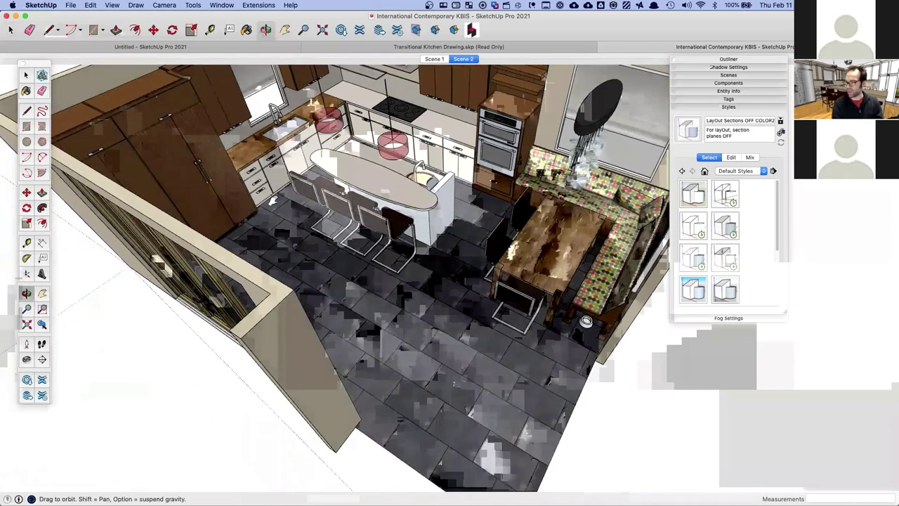
middle_click_drag(273, 200, 349, 172)
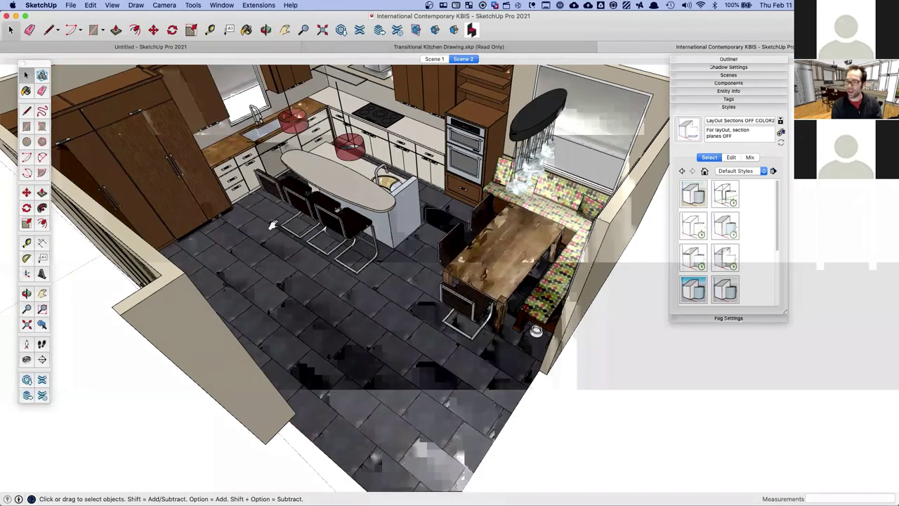
middle_click_drag(273, 225, 312, 13)
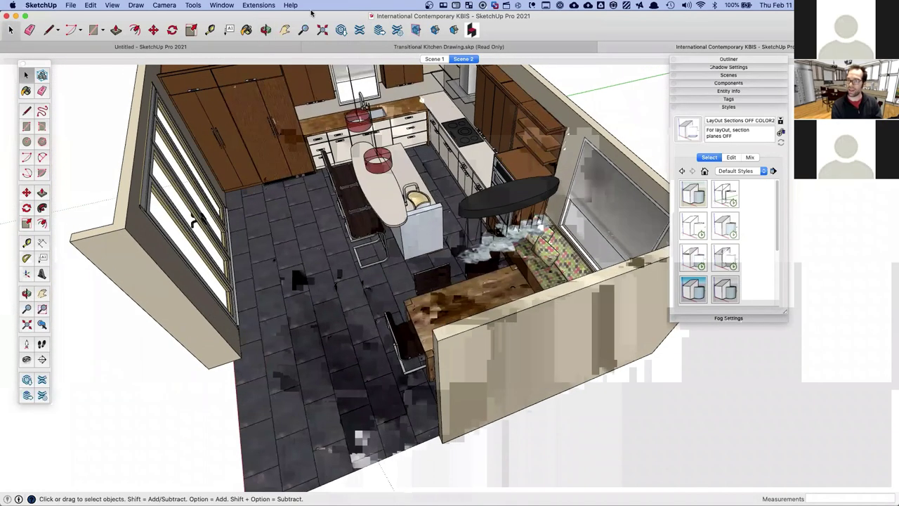
Open 3D Warehouse and search its models for "sketchup arcade"
left_click(221, 5)
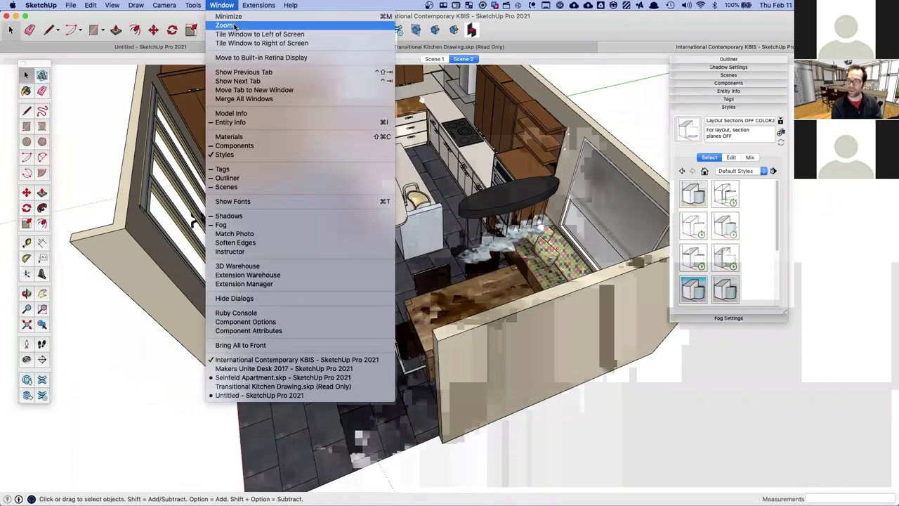
left_click(244, 266)
left_click_drag(317, 105, 403, 106)
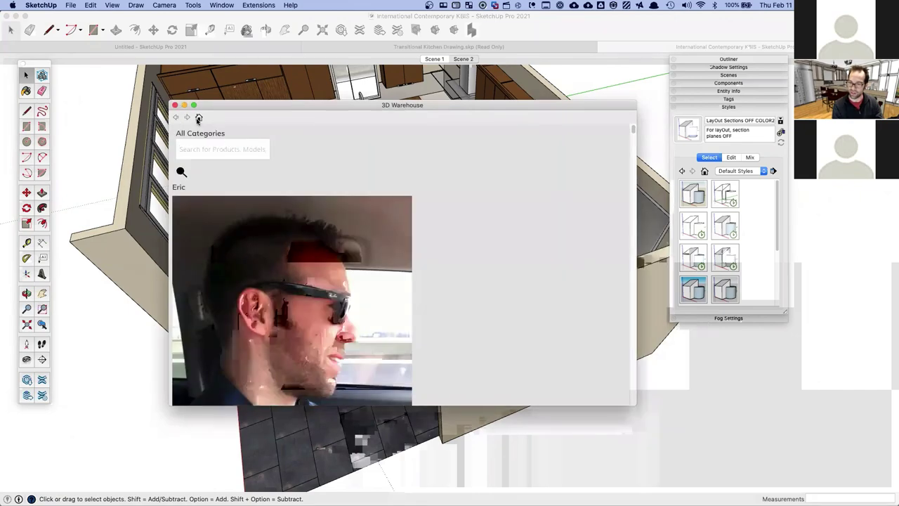
scroll(281, 238, "down", 1)
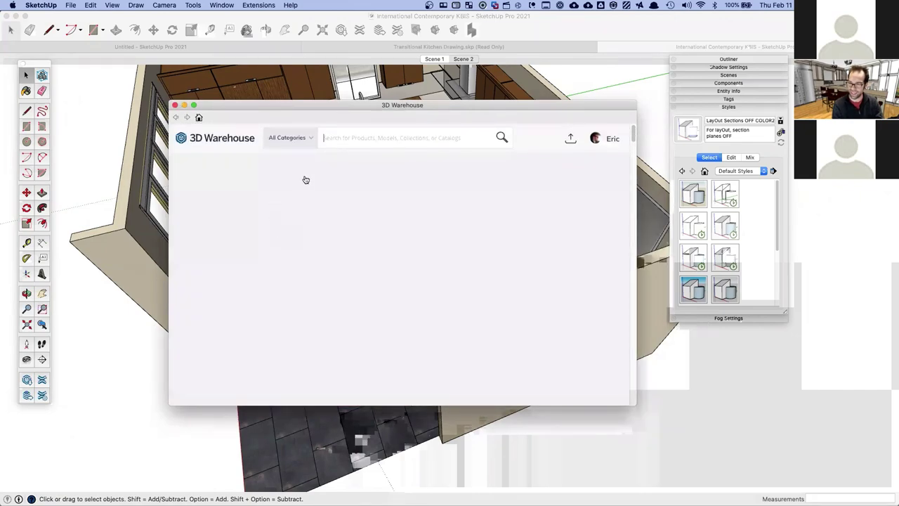
type("sketch")
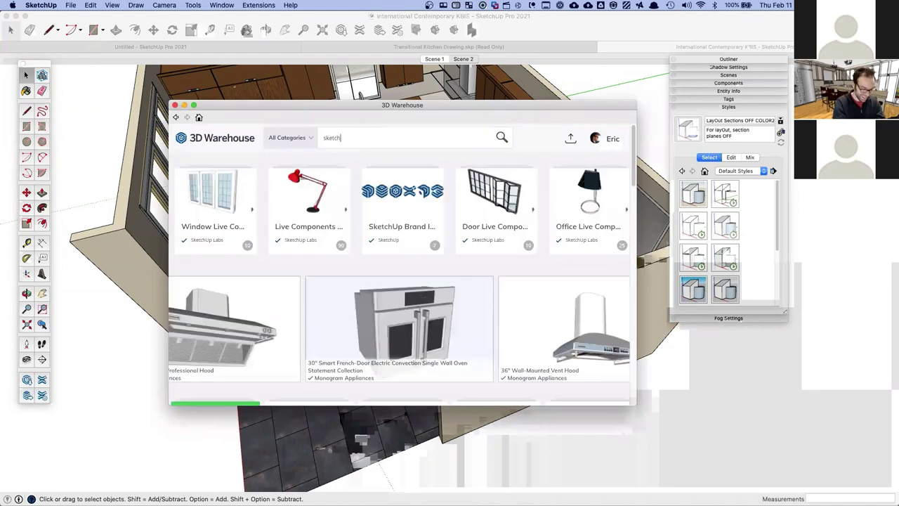
type("up arcad")
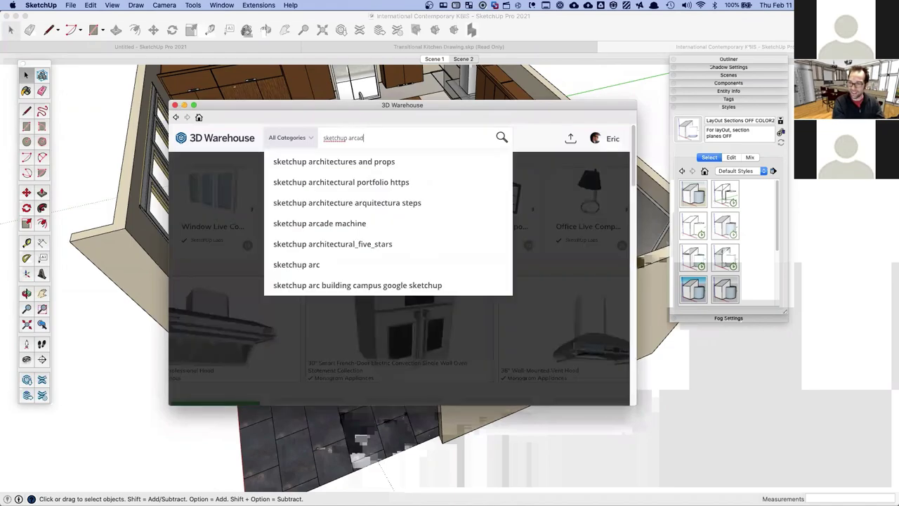
type("e")
key("Return")
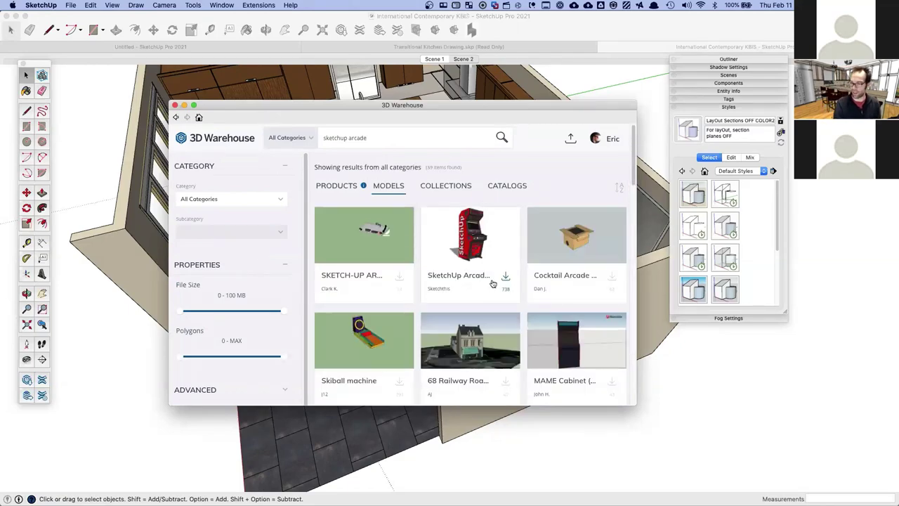
Load the SketchUp Arcade model from 3D Warehouse into the kitchen beside the glass doors and rotate it to face the room
left_click(504, 281)
left_click(513, 177)
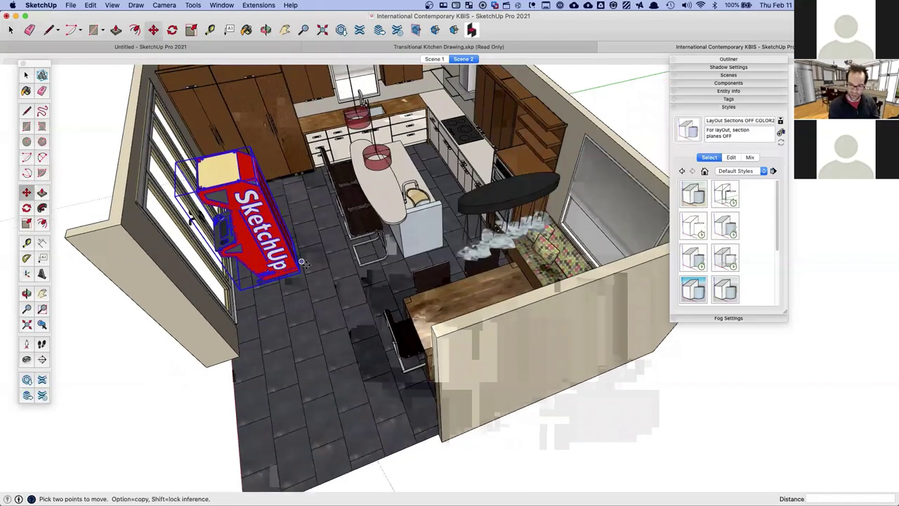
mouse_move(302, 264)
middle_mouse_down()
mouse_move(285, 277)
mouse_move(303, 284)
middle_mouse_up()
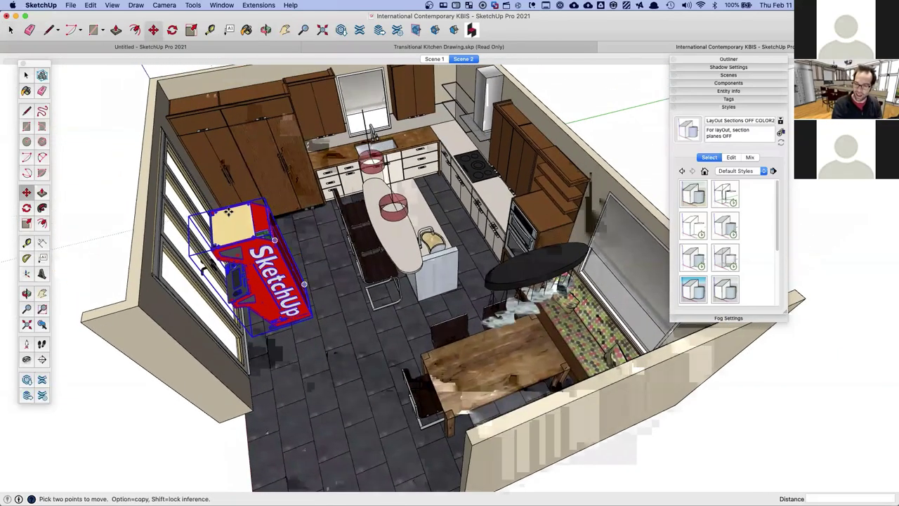
left_click(211, 253)
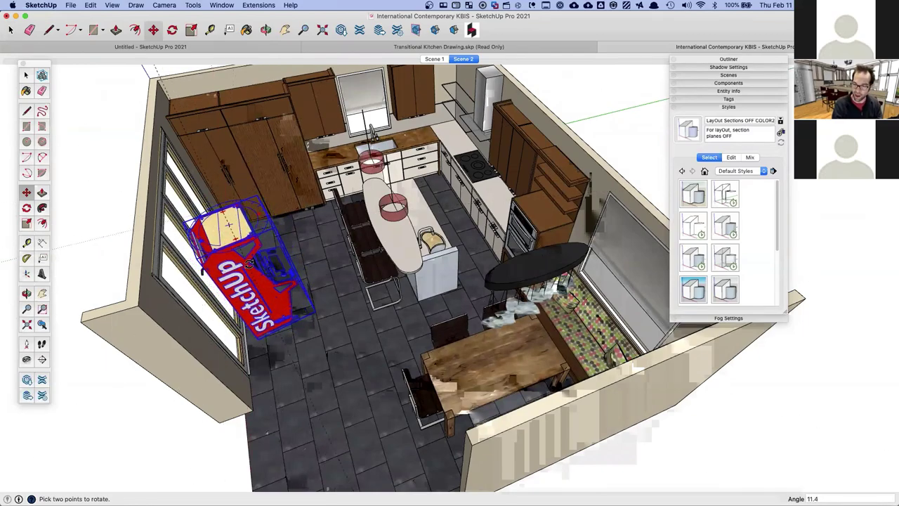
Move the arcade cabinet along the floor to the outer end of the glass-door wall
middle_click_drag(335, 367, 326, 327)
key("m")
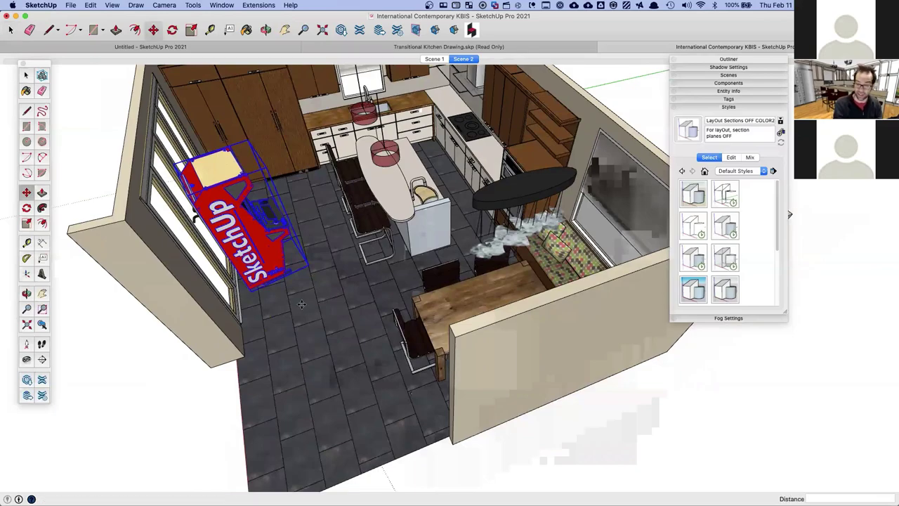
left_click(305, 297)
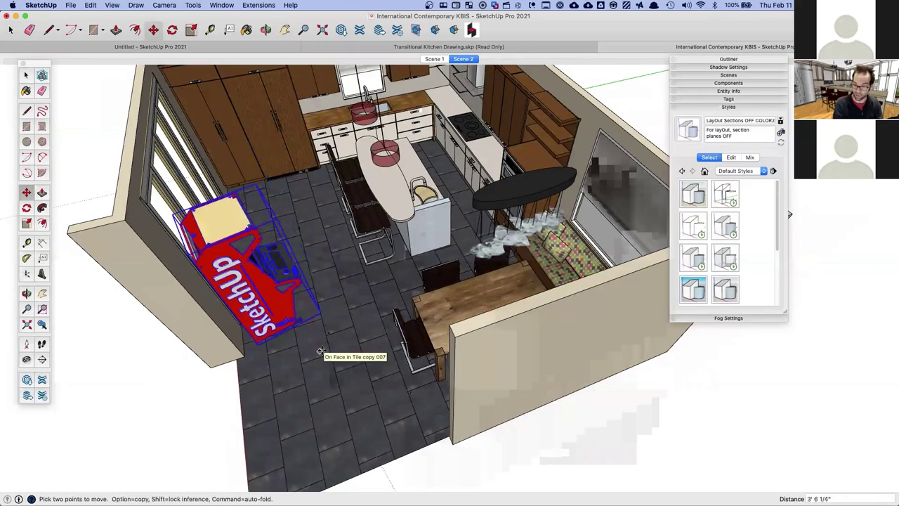
left_click(326, 350)
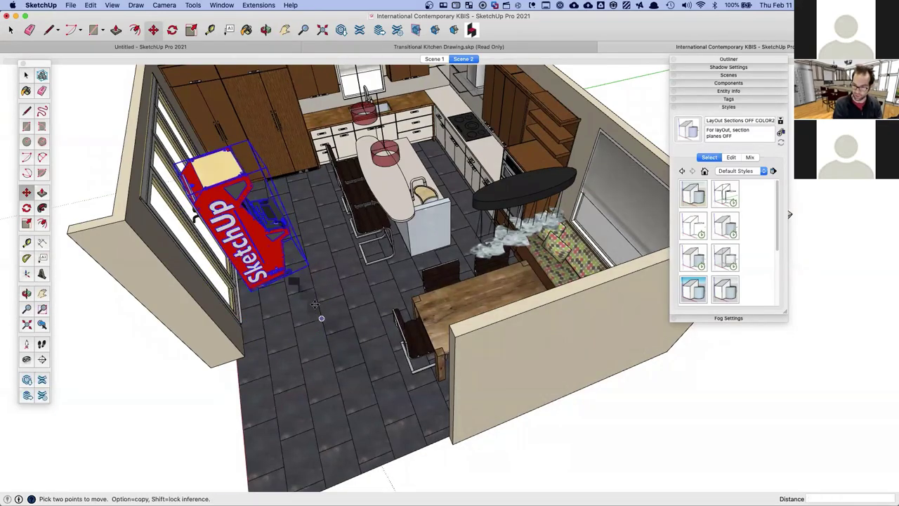
left_click(236, 384)
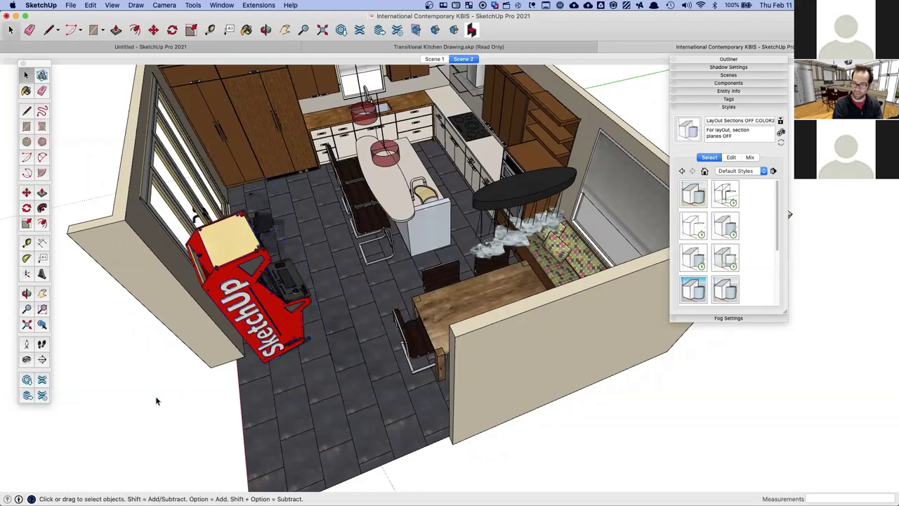
mouse_move(237, 384)
middle_mouse_down()
mouse_move(179, 376)
mouse_move(319, 265)
mouse_move(314, 254)
middle_mouse_up()
key("space")
Show the kitchen model from the top and save the file
key("super+2")
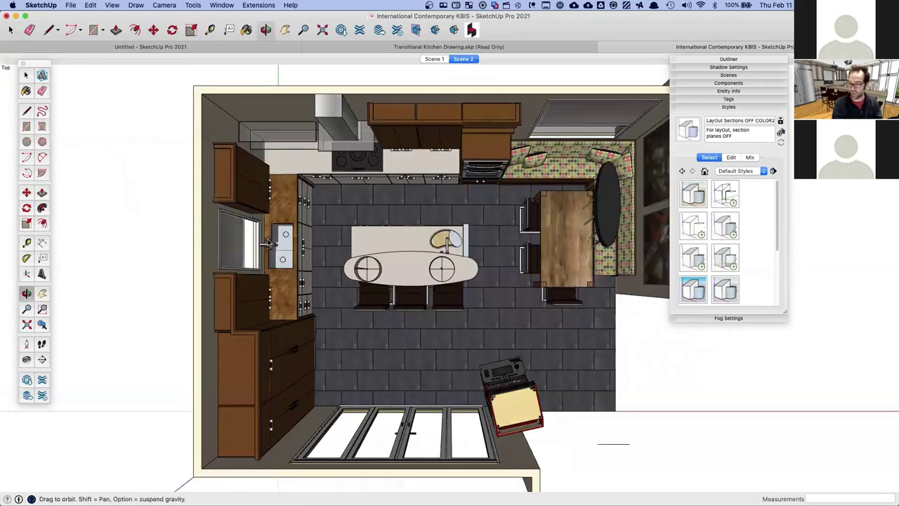
scroll(314, 254, "up", 2)
left_click(71, 4)
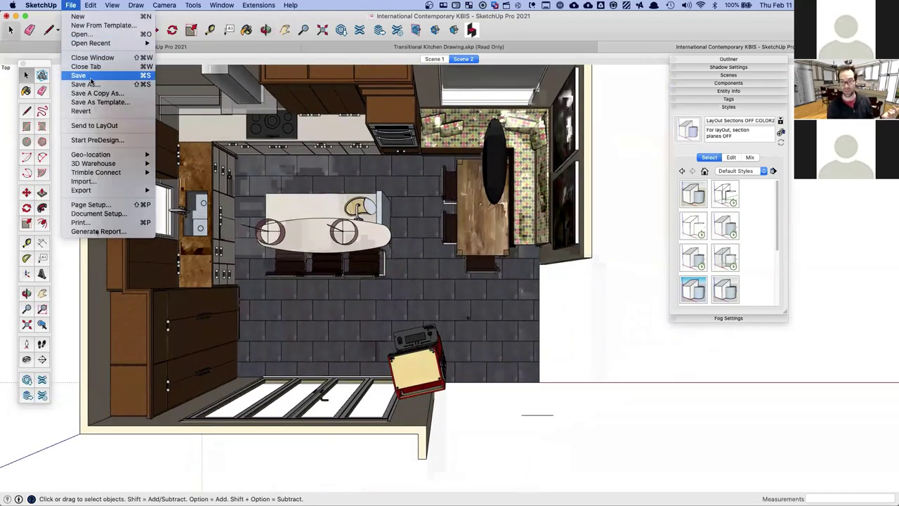
left_click(92, 77)
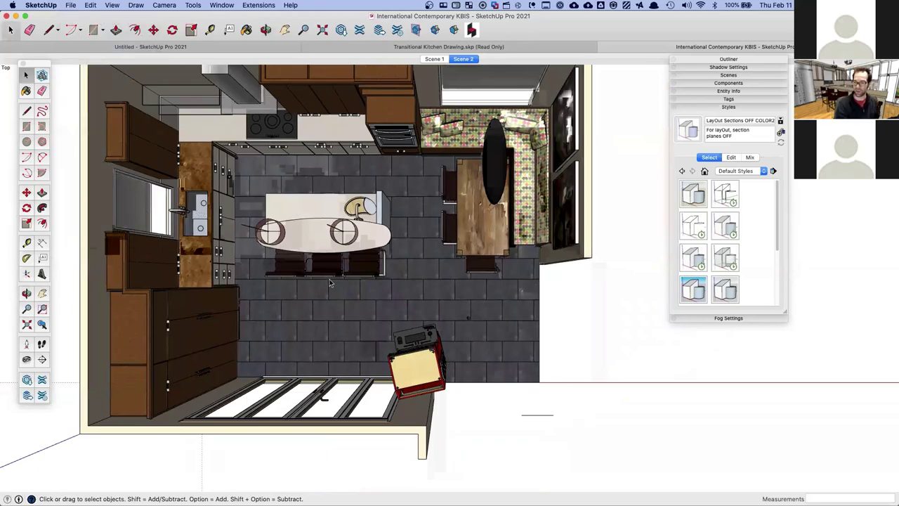
Switch to the untitled LayOut document with the dimensioned drawings and open its first page, the floor plan
key("ctrl+Up")
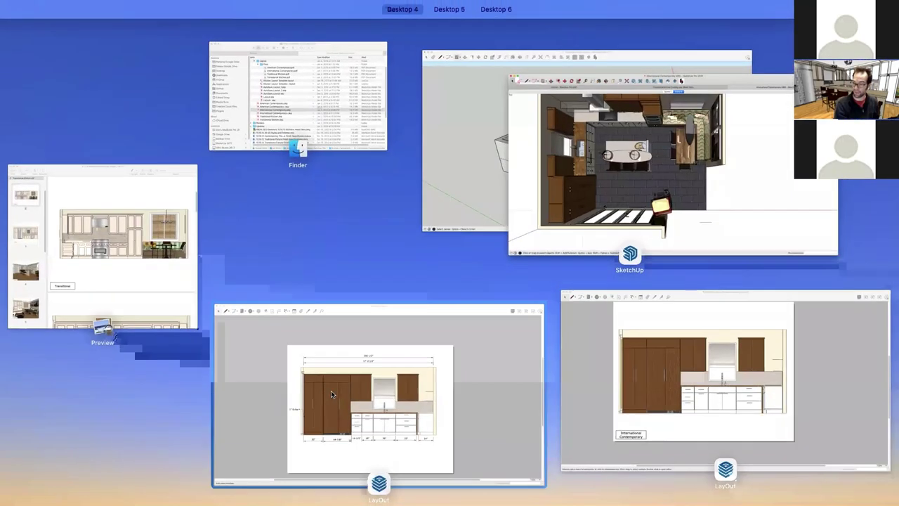
left_click(322, 386)
left_click_drag(751, 97, 749, 39)
left_click(676, 373)
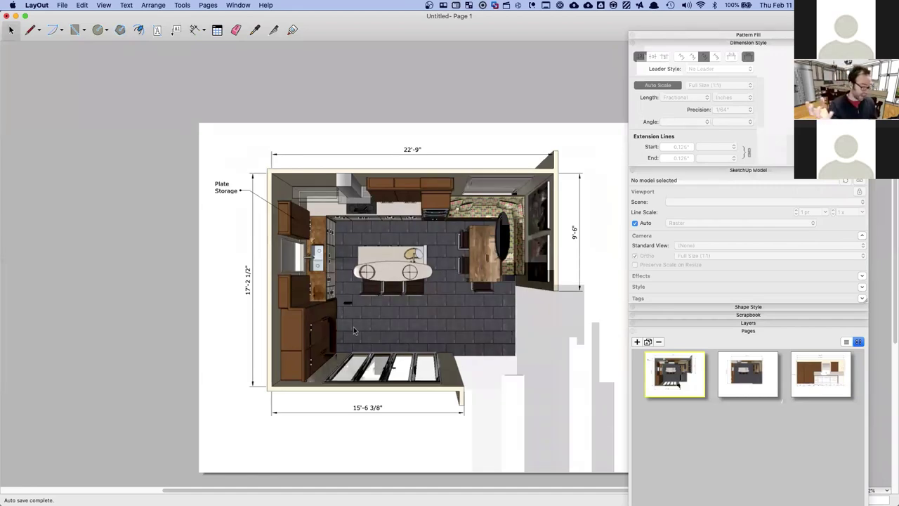
Update the model reference of the floor plan viewport from the saved International Contemporary KBIS.skp
middle_click_drag(414, 234, 310, 175)
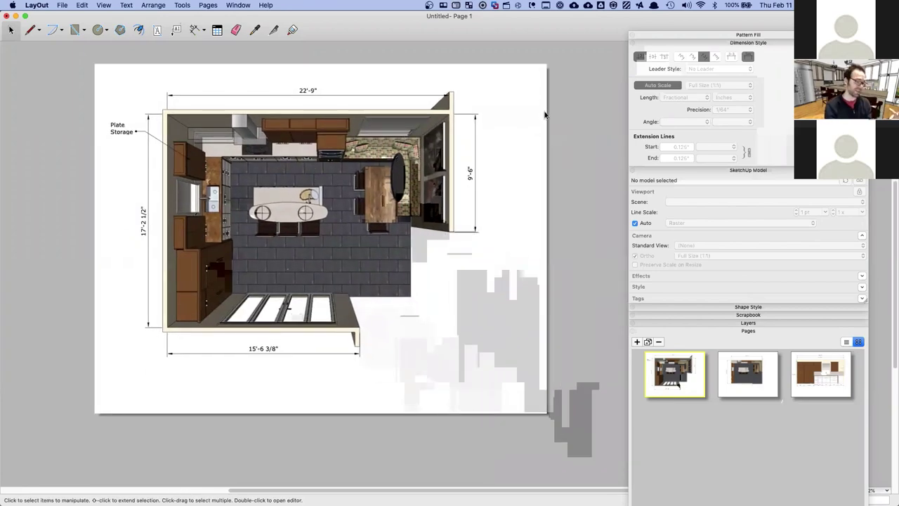
left_click(268, 170)
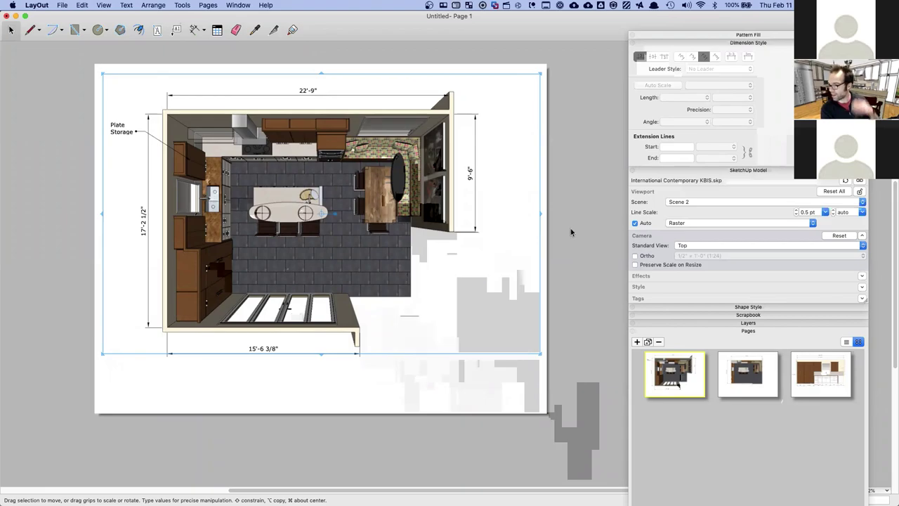
left_click(845, 181)
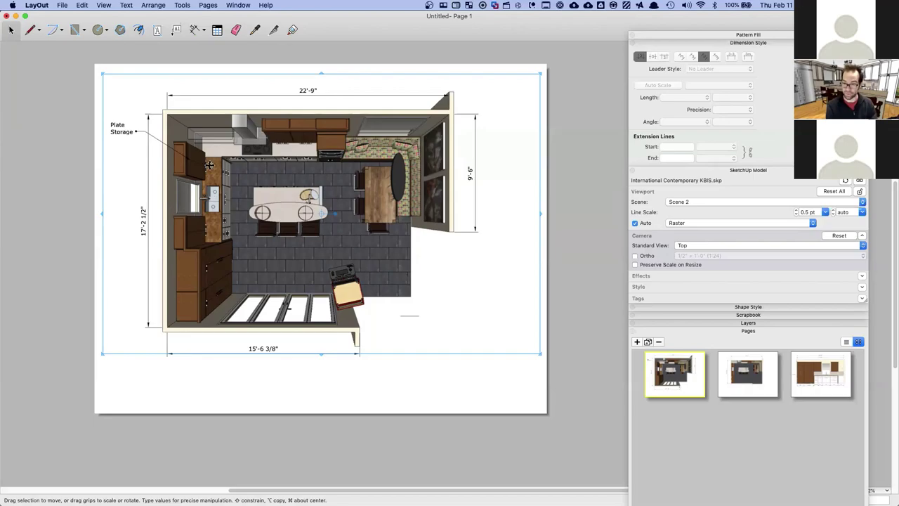
scroll(210, 165, "up", 5)
scroll(210, 165, "down", 2)
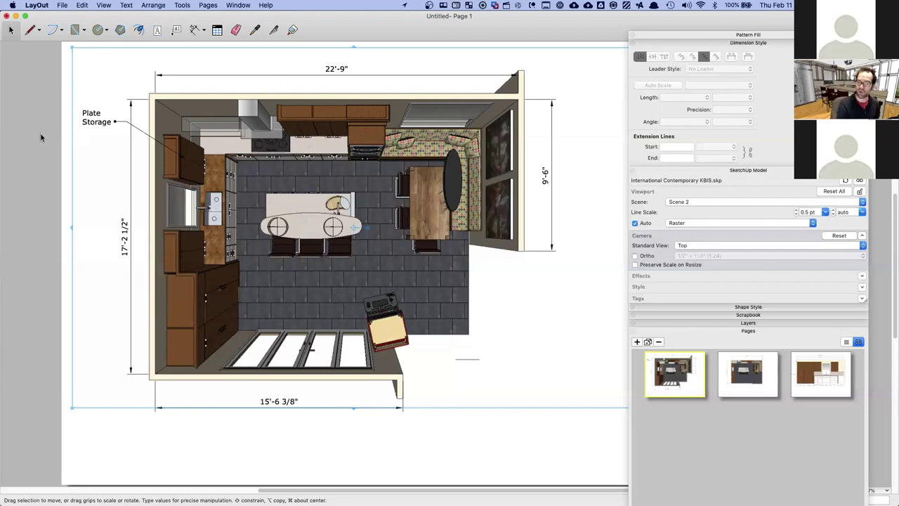
left_click(76, 176)
Switch to the SketchUp kitchen model and examine the room with the arcade cabinet, including the island and sink-wall cabinets up close
key("ctrl+Up")
left_click(407, 320)
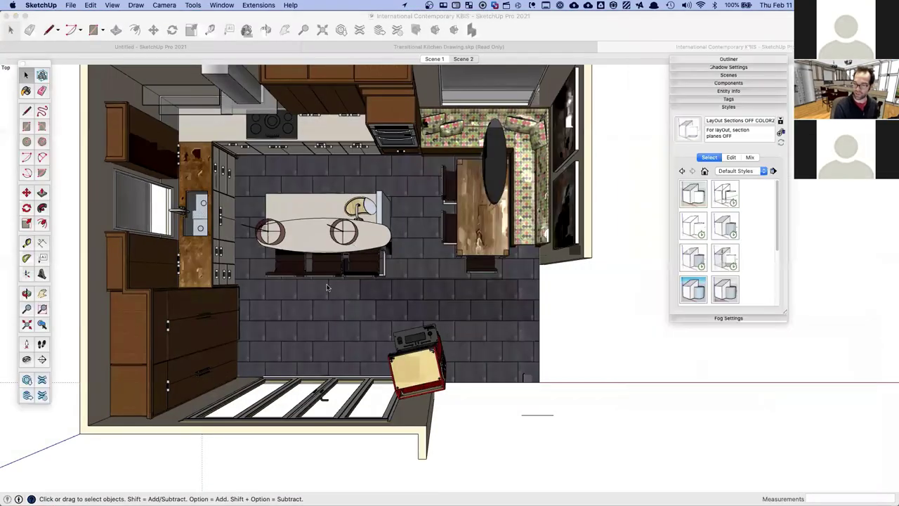
middle_click_drag(399, 349, 454, 294)
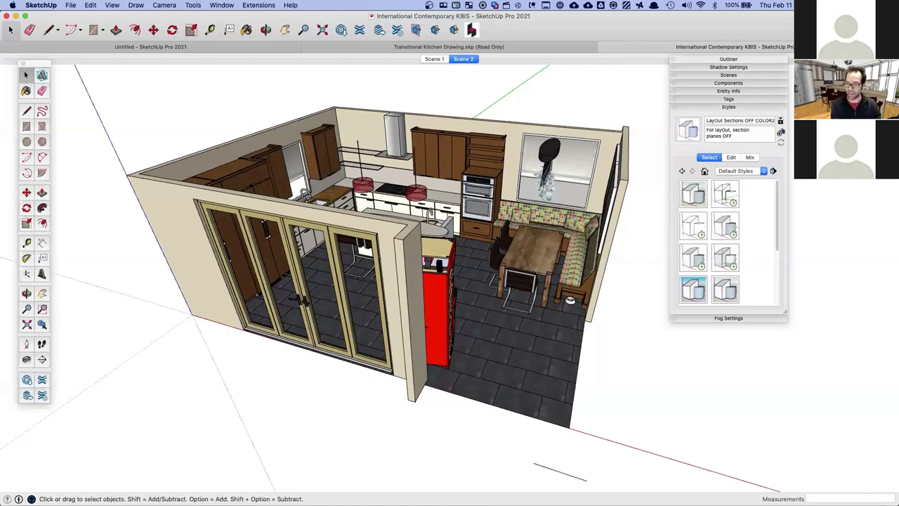
middle_click_drag(357, 293, 422, 295)
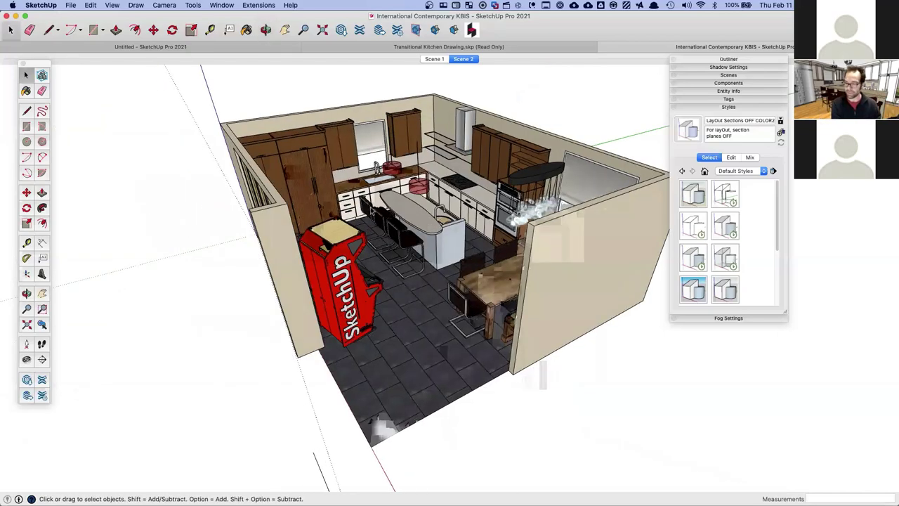
scroll(383, 204, "up", 5)
middle_click_drag(383, 204, 381, 204)
scroll(381, 203, "up", 5)
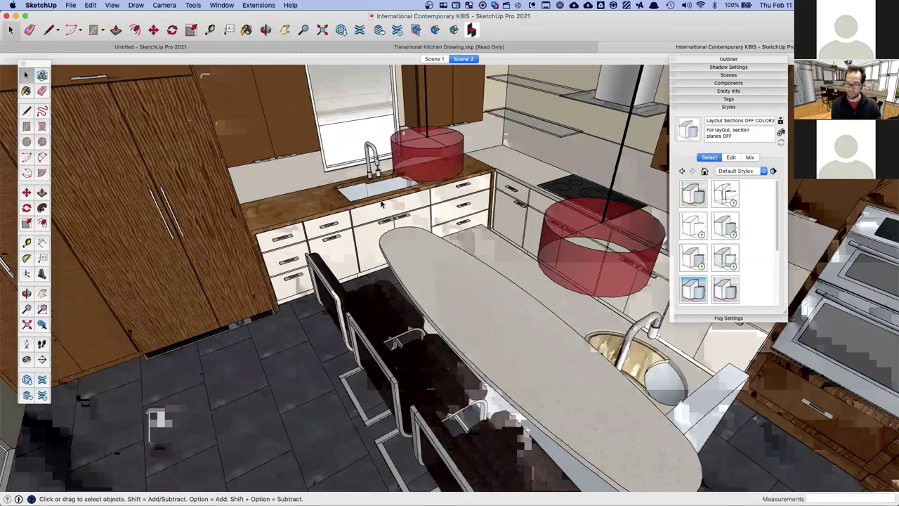
scroll(382, 203, "up", 3)
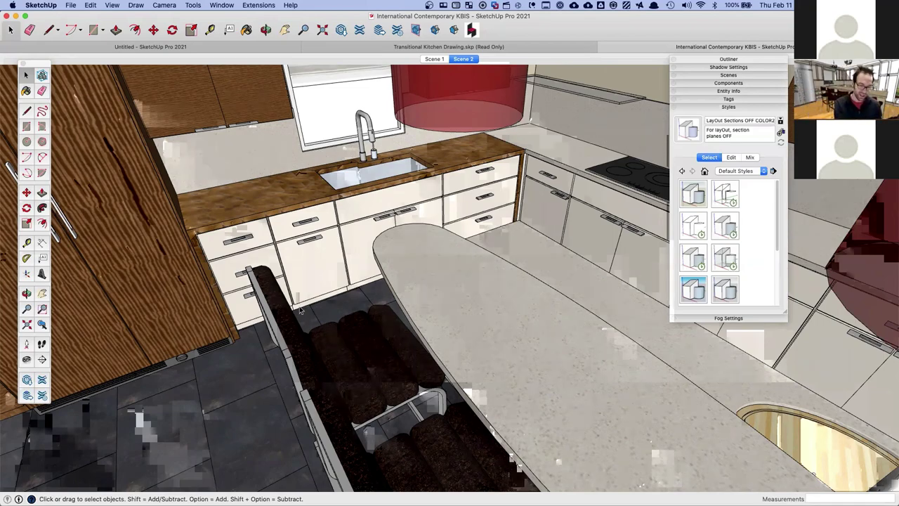
Switch back to the untitled LayOut document and open its third page, the dimensioned cabinet elevation
key("ctrl+Up")
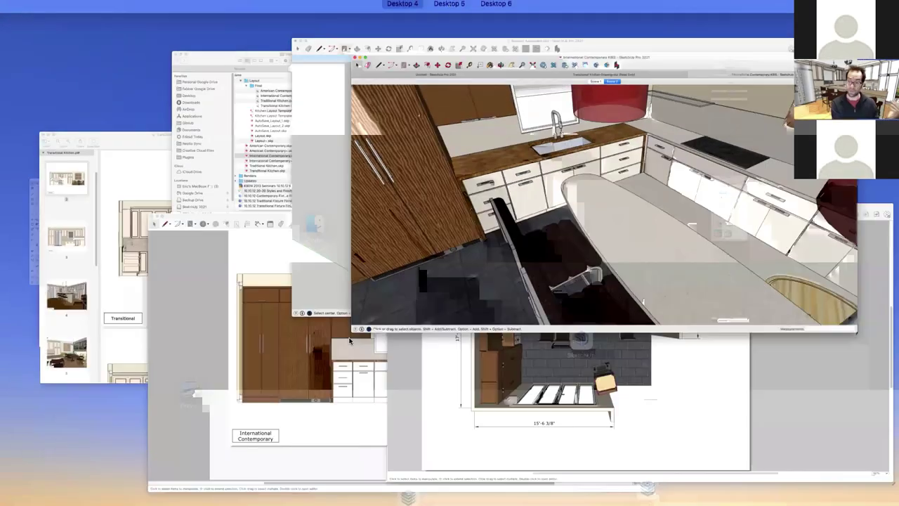
left_click(506, 330)
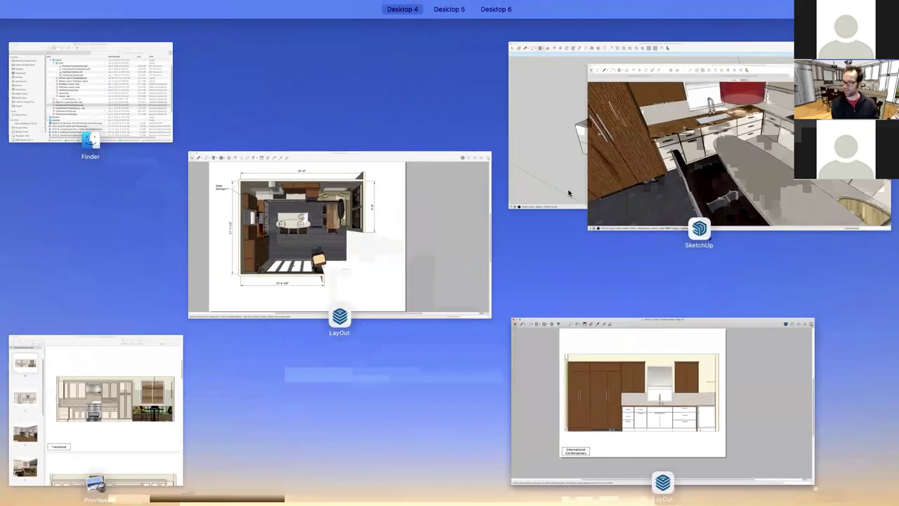
left_click(432, 241)
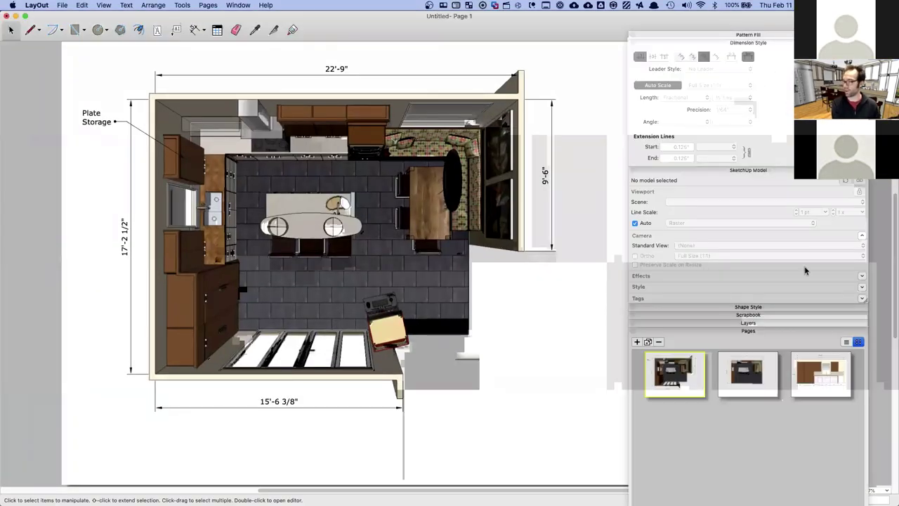
left_click(765, 368)
left_click(846, 388)
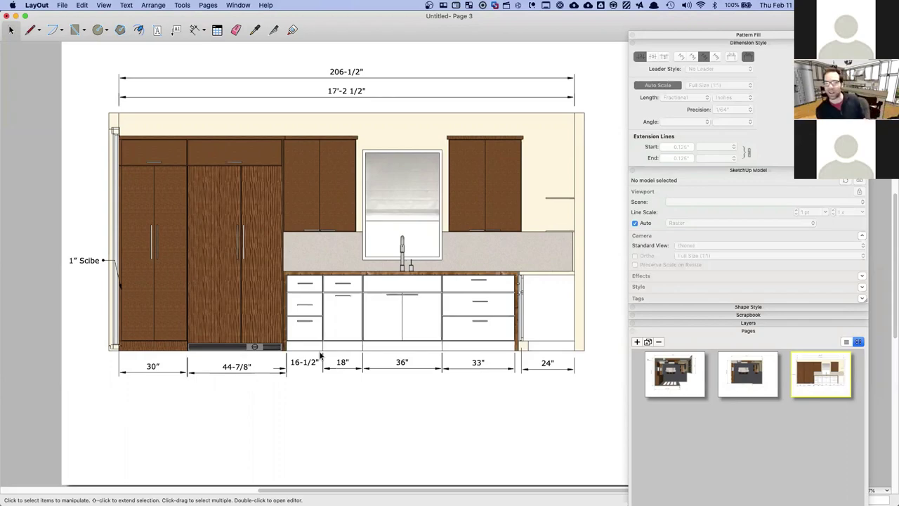
left_click(218, 30)
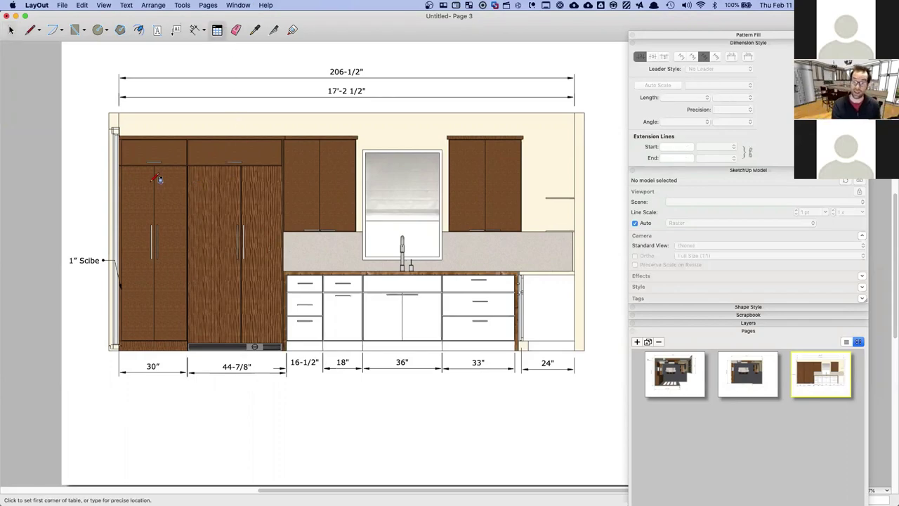
key("cmd+minus")
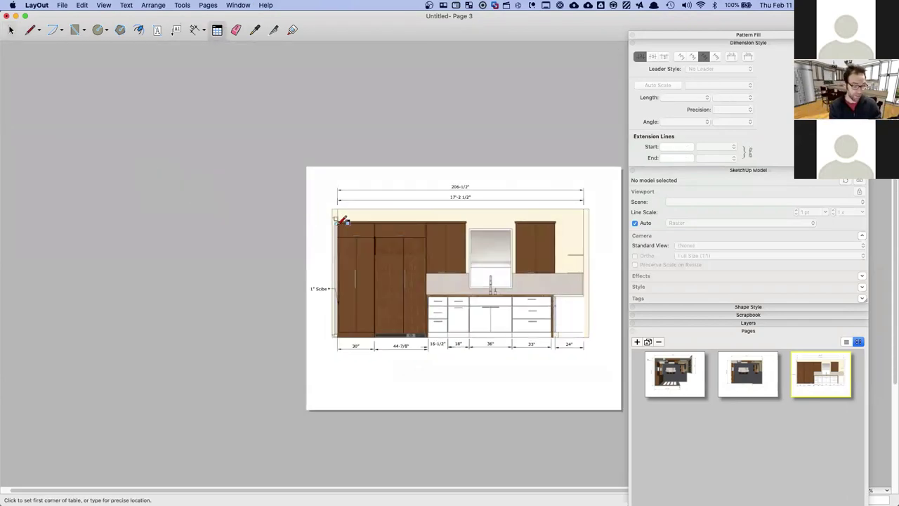
middle_click_drag(173, 221, 129, 127)
mouse_move(284, 273)
left_mouse_down()
mouse_move(375, 302)
mouse_move(335, 301)
left_mouse_up()
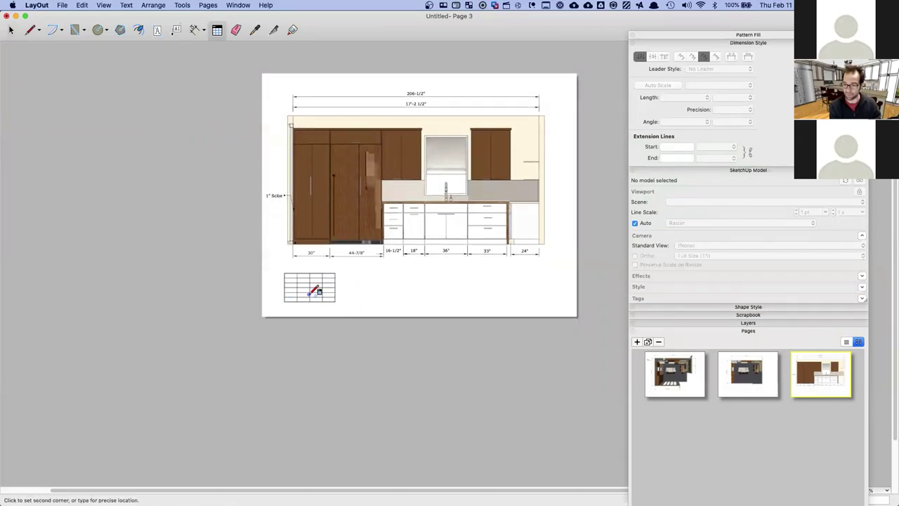
scroll(313, 292, "up", 5)
key("Escape")
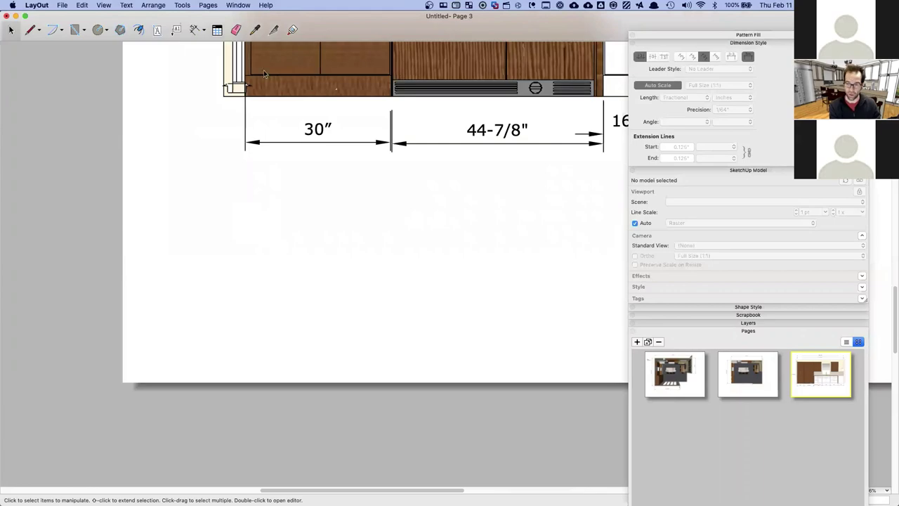
left_click_drag(177, 188, 278, 232)
key("space")
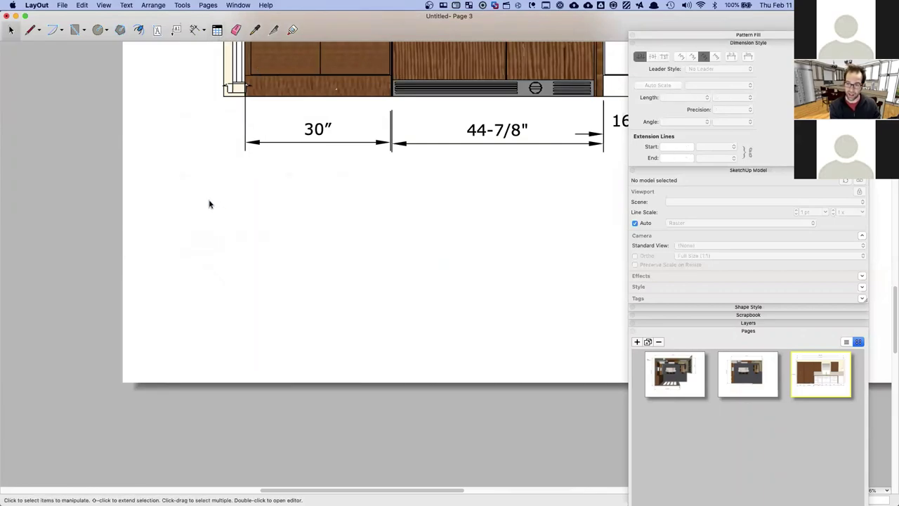
Insert a table with 4 columns and 6 rows below the elevation's cabinet width dimensions and select it
left_click(217, 30)
left_click(176, 210)
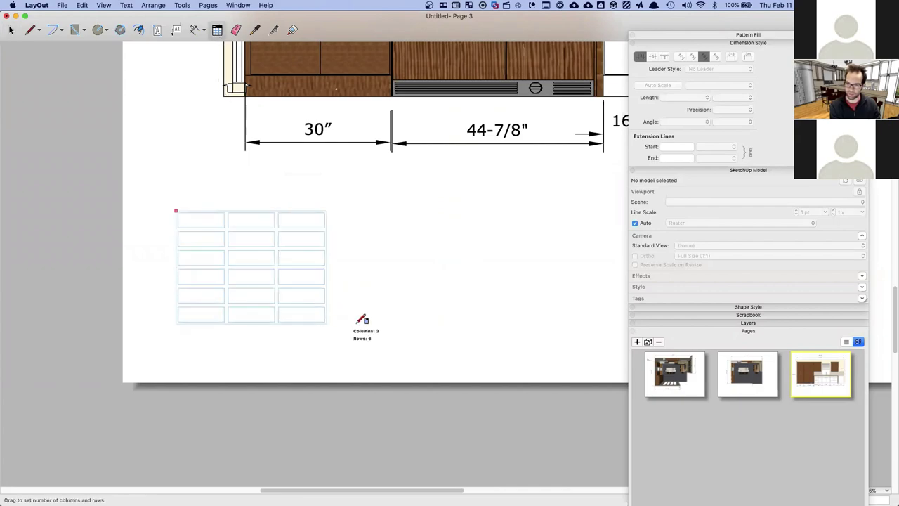
left_click(377, 326)
key("space")
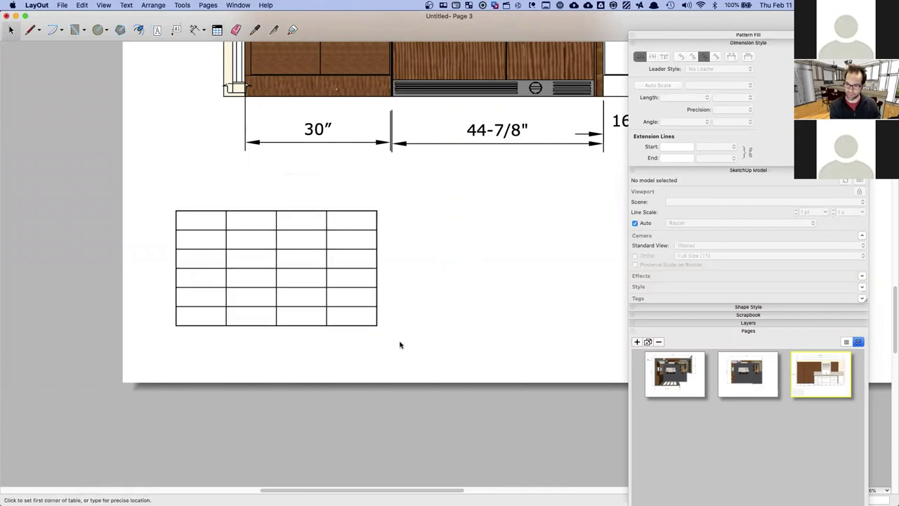
left_click(207, 242)
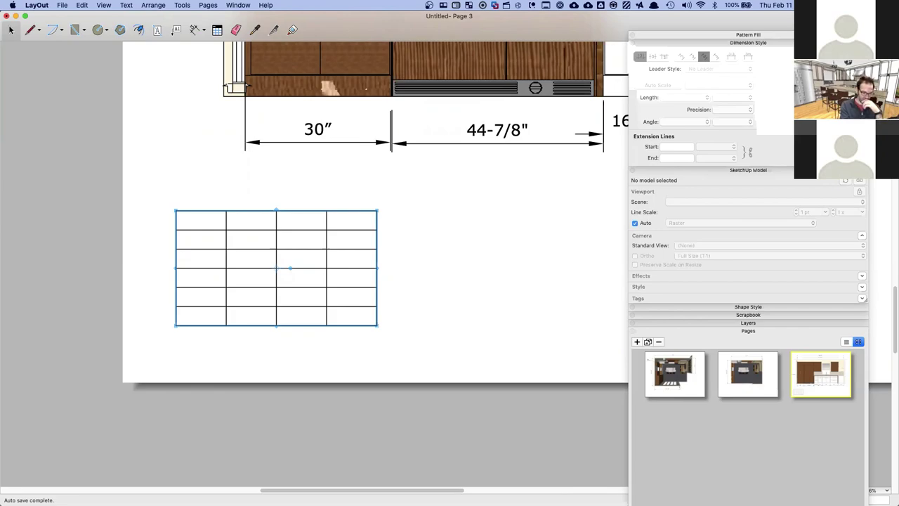
Switch to the SketchUp kitchen model, select the double-oven cabinet and review the Component Quantities Report template in Generate Report
key("super+Tab")
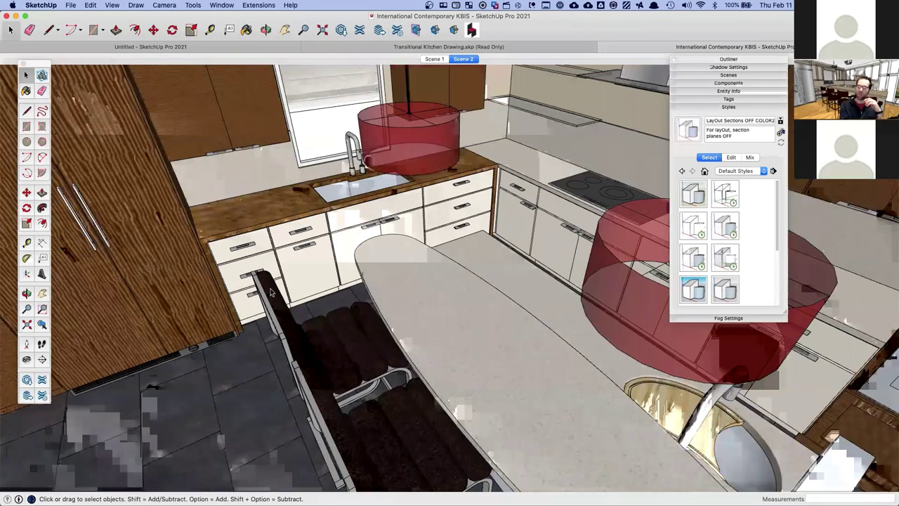
scroll(270, 292, "down", 10)
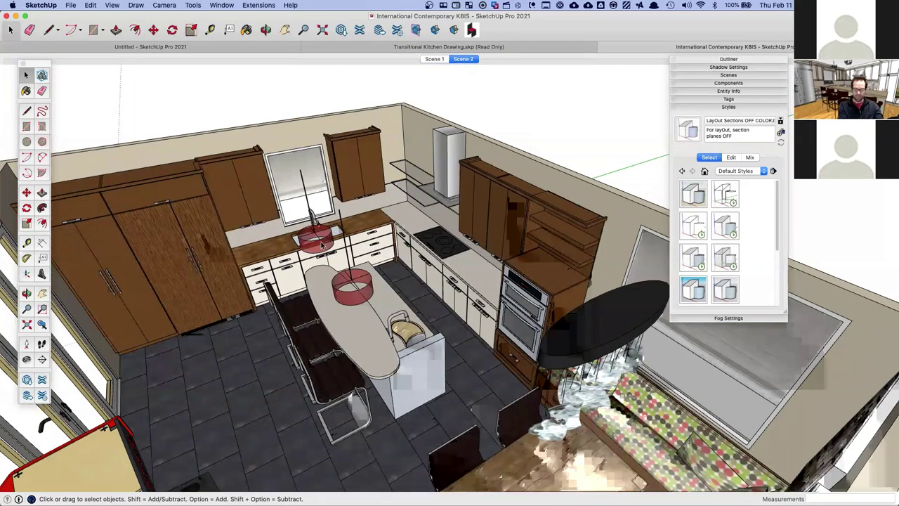
middle_click_drag(322, 245, 529, 279)
left_click(529, 279)
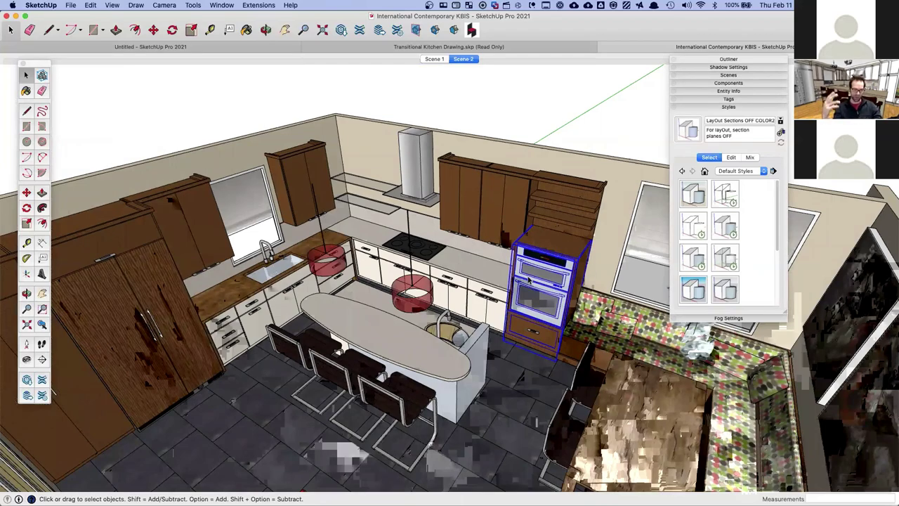
left_click(71, 5)
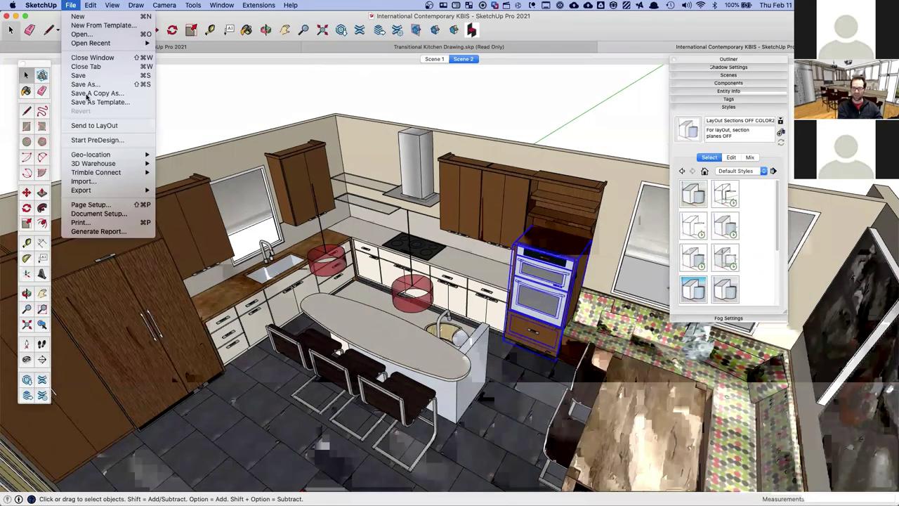
left_click(539, 240)
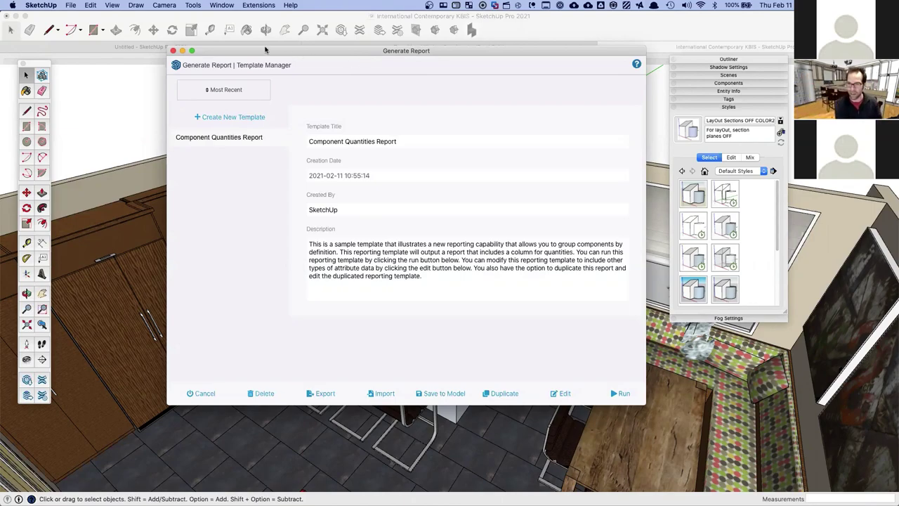
left_click(173, 51)
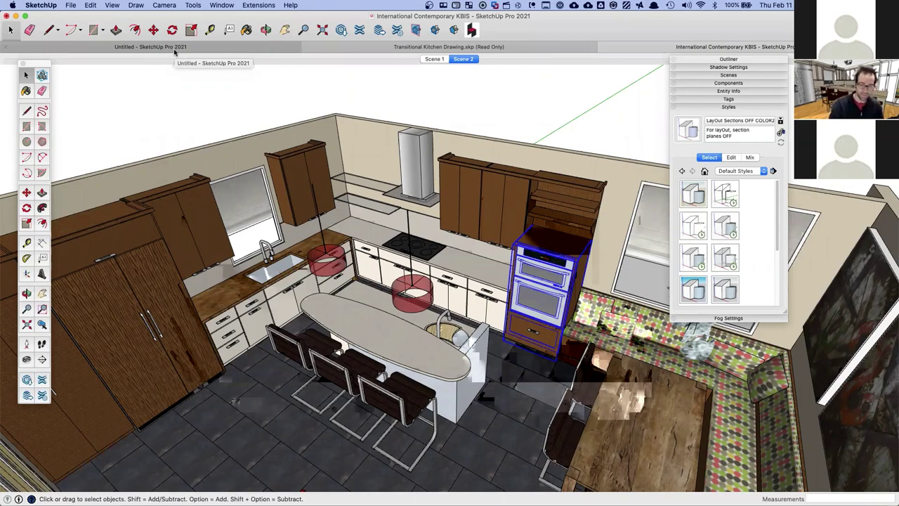
Select the drawer-and-door base cabinet on the sink wall and view the whole kitchen from outside
left_click(228, 304)
scroll(229, 304, "down", 5)
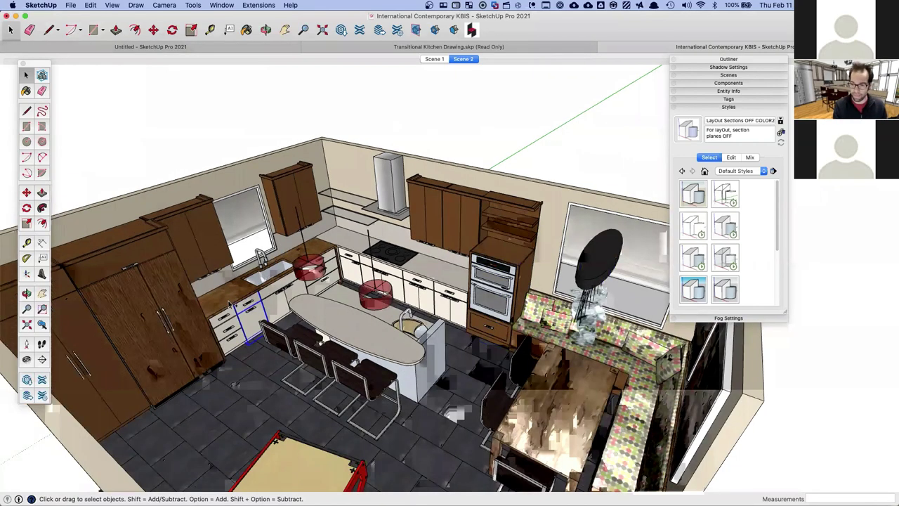
middle_click_drag(228, 303, 21, 281)
middle_click_drag(418, 281, 418, 282)
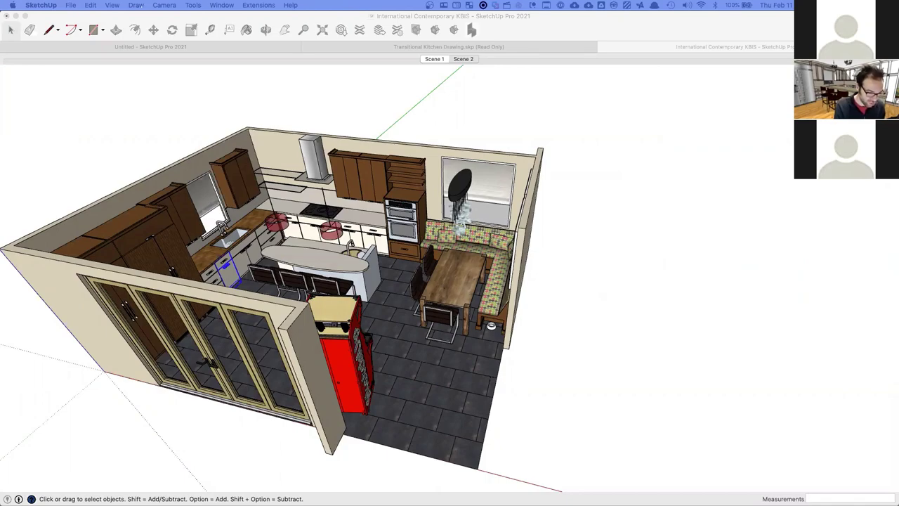
Switch to Microsoft Edge, look through the MasterSketchUp.com home page, and move the browser window out of the way
key("super+Tab")
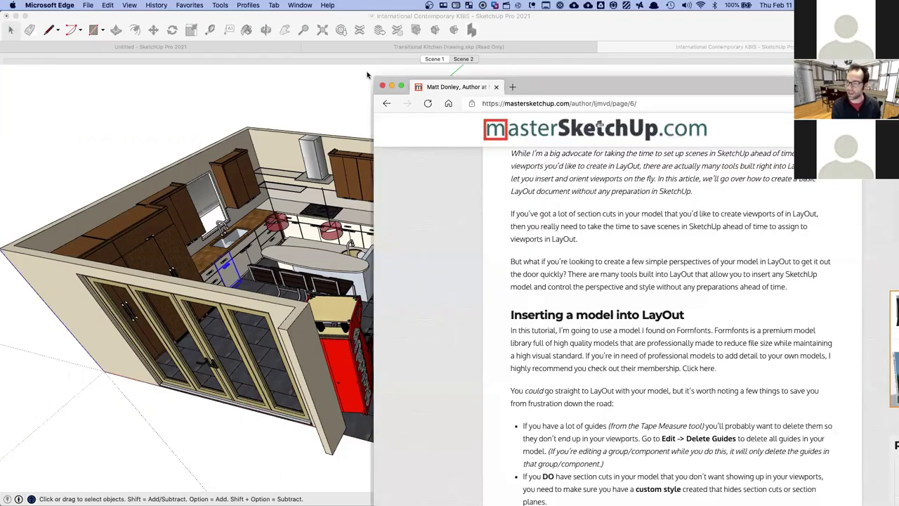
left_click(312, 72)
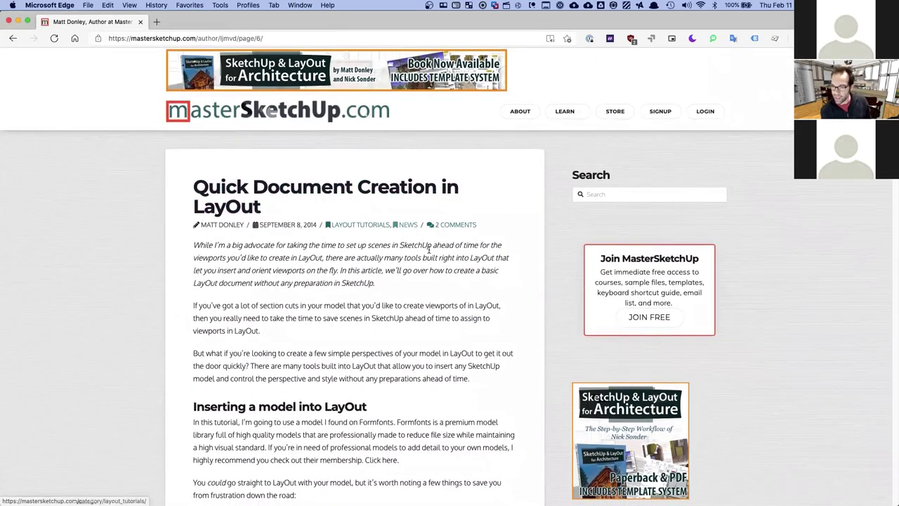
left_click(211, 109)
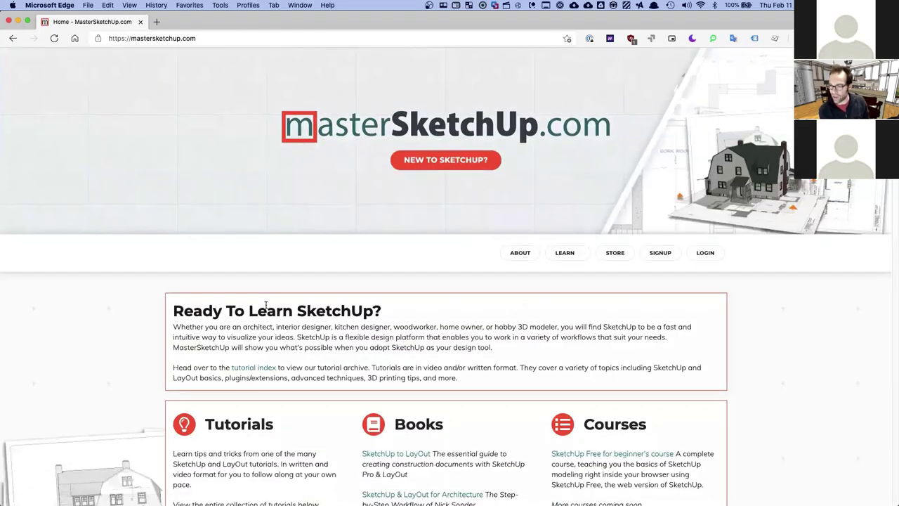
scroll(267, 300, "down", 2)
scroll(739, 132, "down", 4)
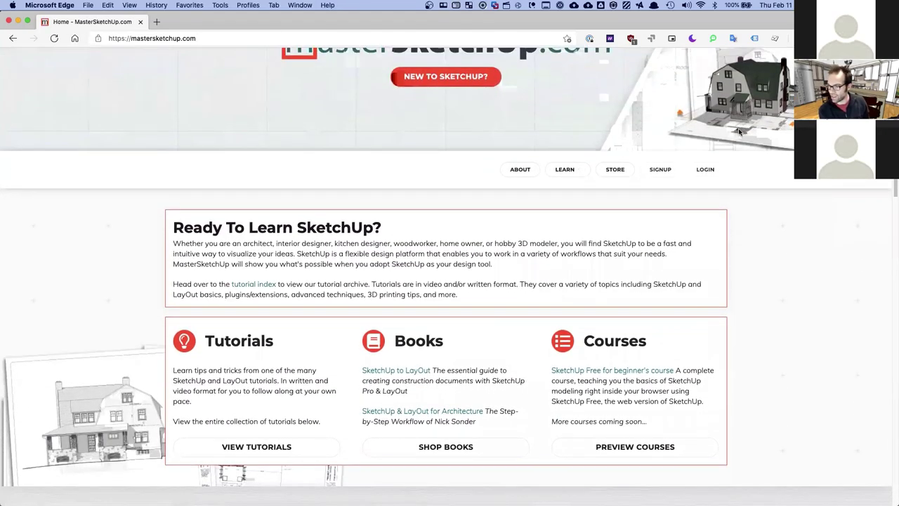
scroll(739, 132, "down", 8)
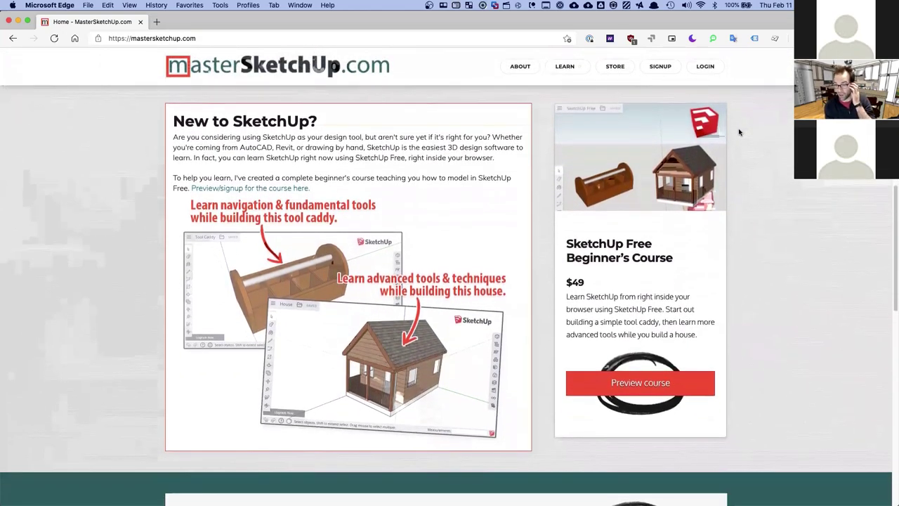
scroll(739, 132, "up", 10)
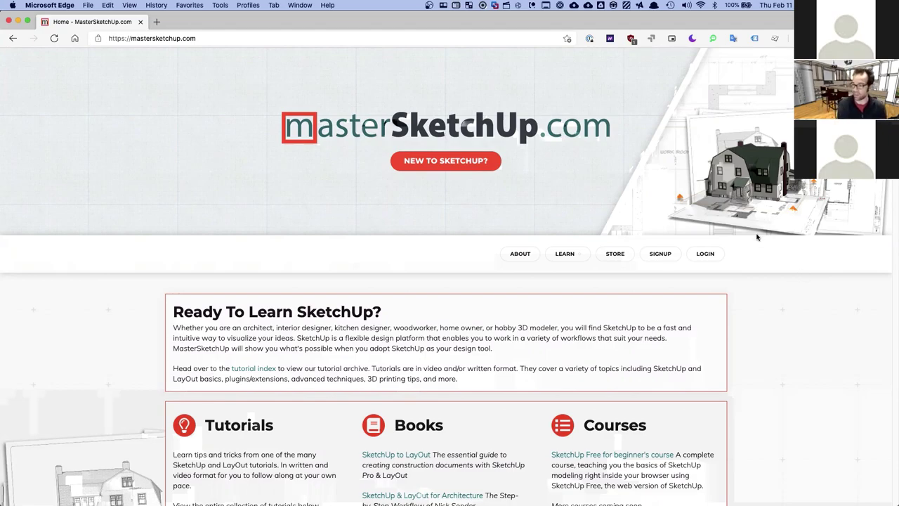
double_click(360, 28)
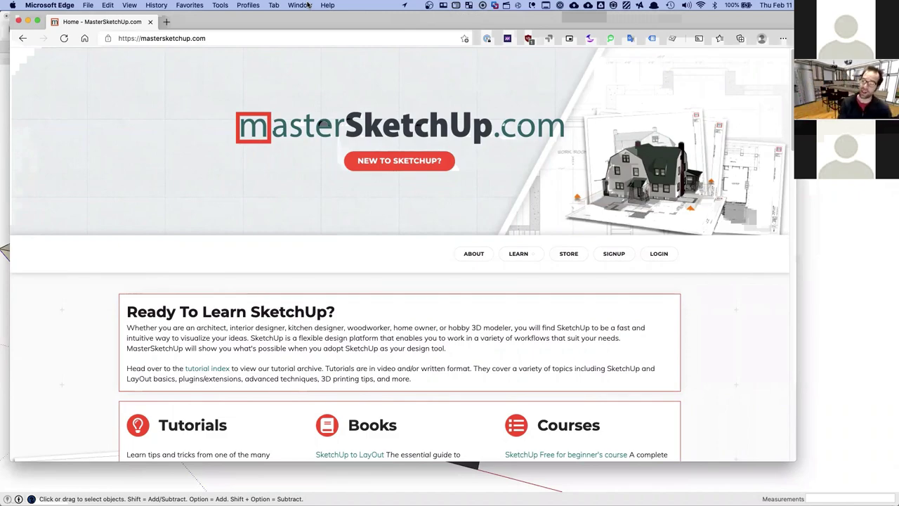
mouse_move(317, 19)
left_mouse_down()
mouse_move(306, 43)
mouse_move(305, 154)
mouse_move(282, 190)
mouse_move(131, 215)
mouse_move(2, 288)
mouse_move(1, 492)
left_mouse_up()
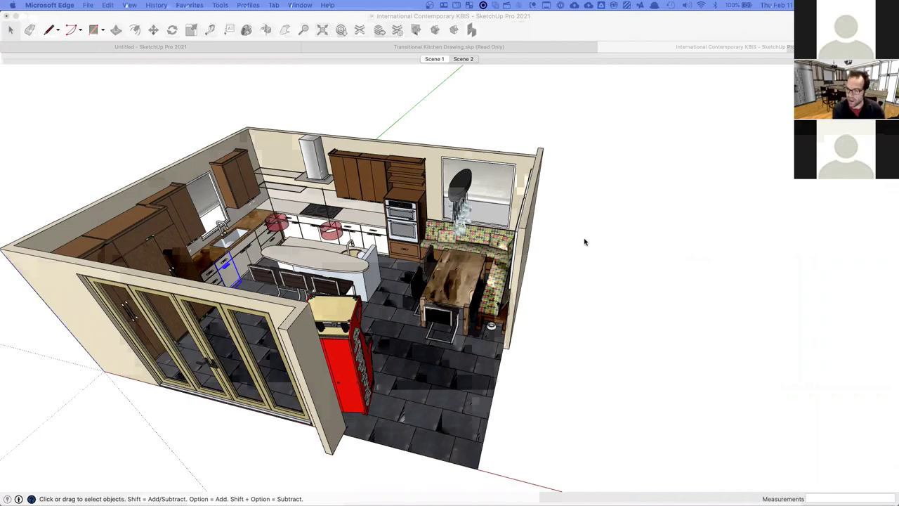
Switch back to the untitled LayOut document and view the complete dimensioned elevation page with its table
left_click(510, 246)
key("ctrl+Up")
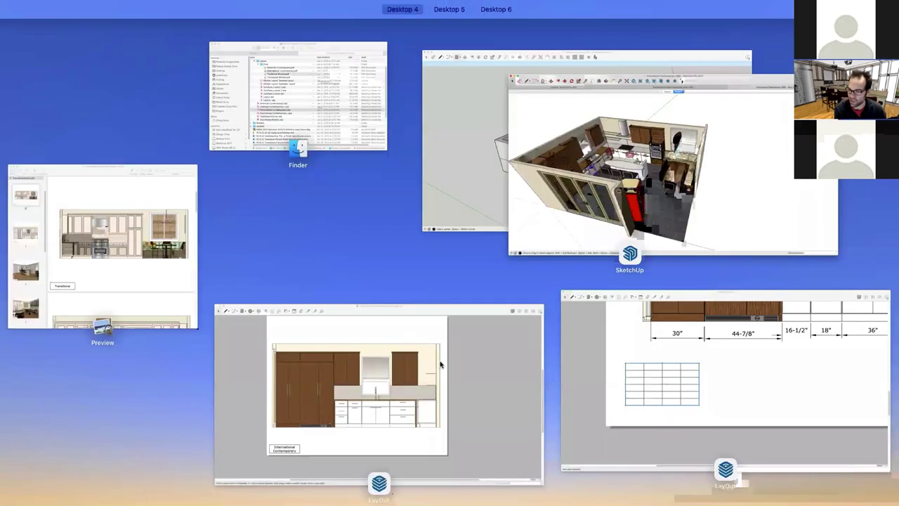
left_click(440, 363)
key("ctrl+Up")
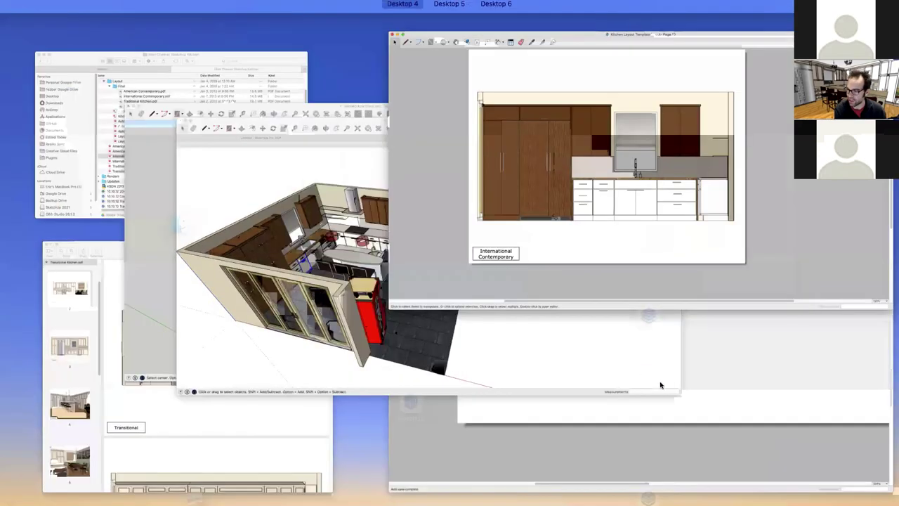
left_click(632, 383)
scroll(532, 357, "down", 6)
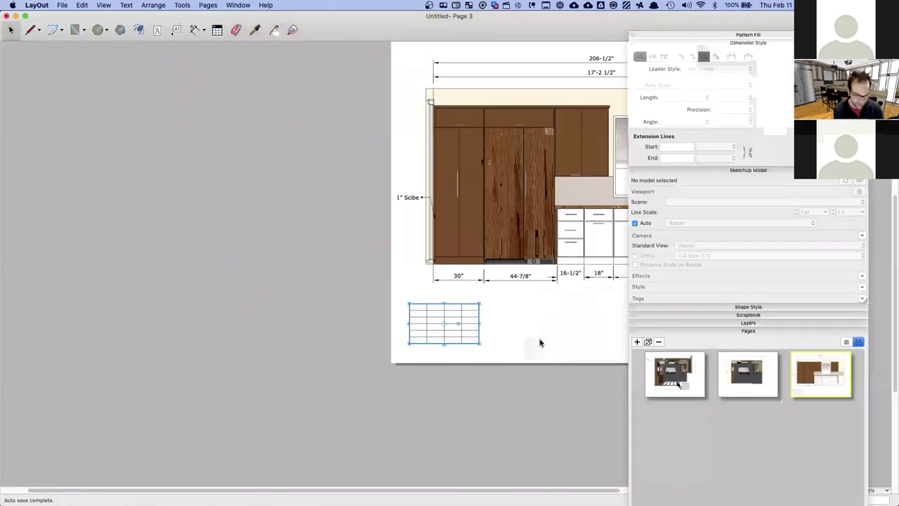
middle_click_drag(595, 335, 271, 412)
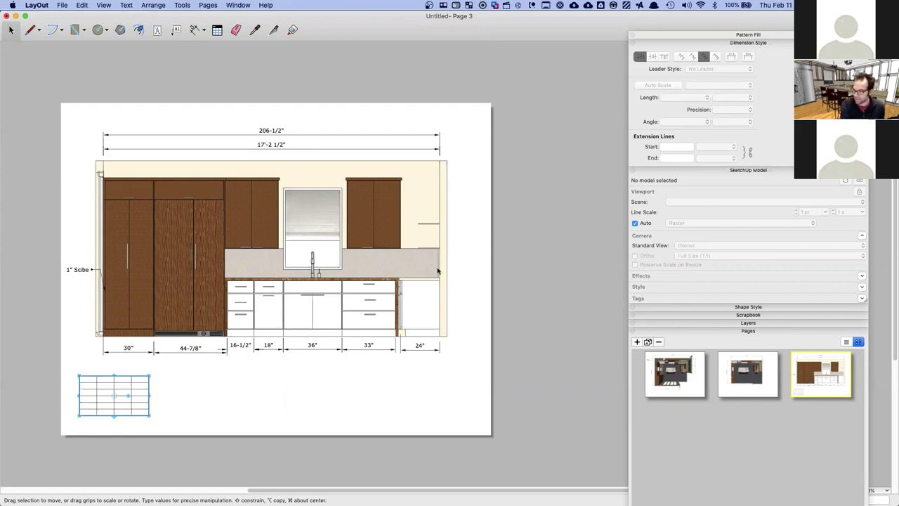
mouse_move(717, 466)
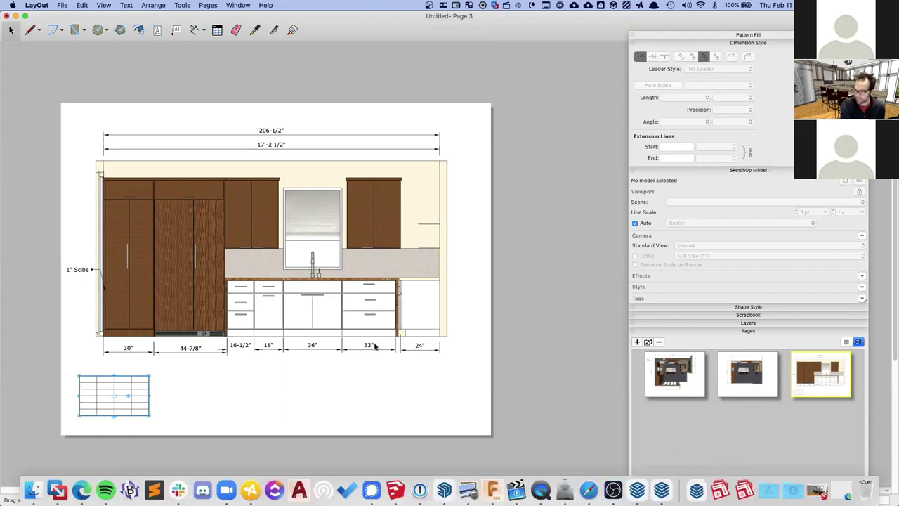